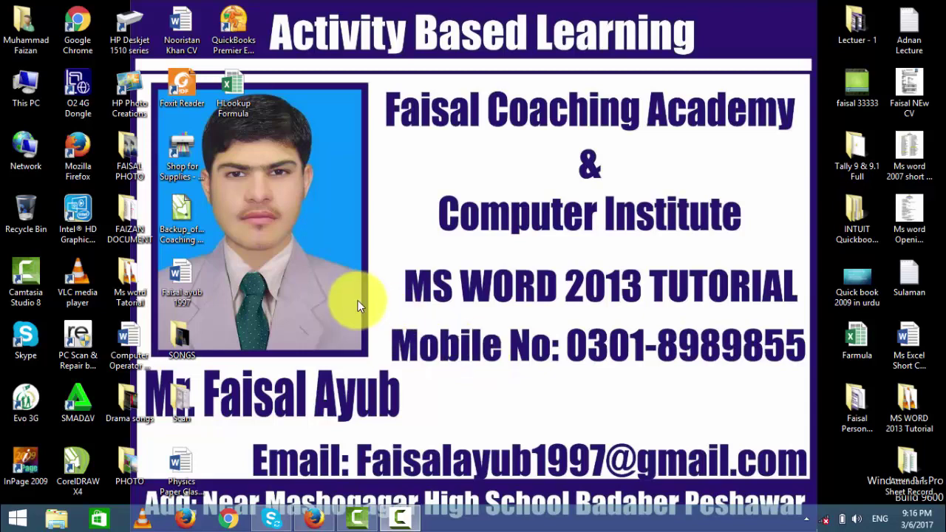
# - Refresh the desktop, launch Word with winword and start a blank document
pyautogui.rightClick(407, 225)
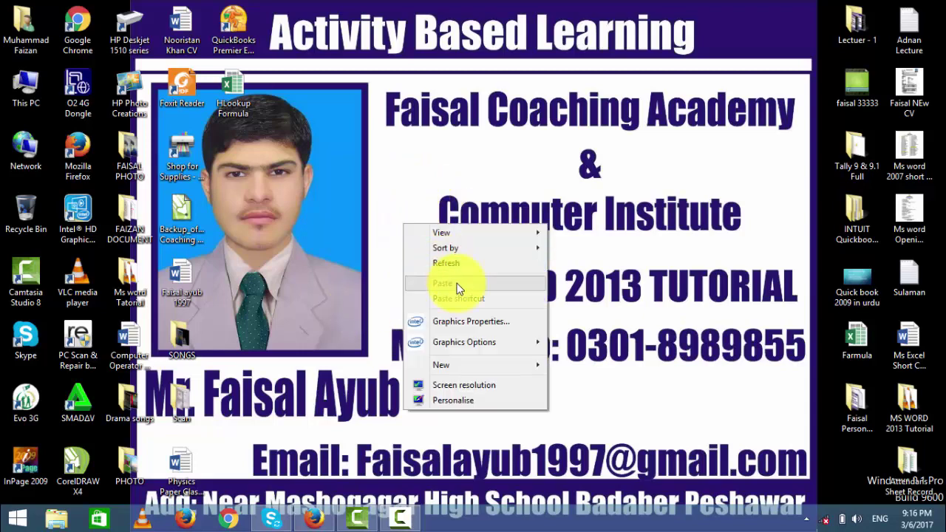
pyautogui.click(453, 262)
pyautogui.press('super+r')
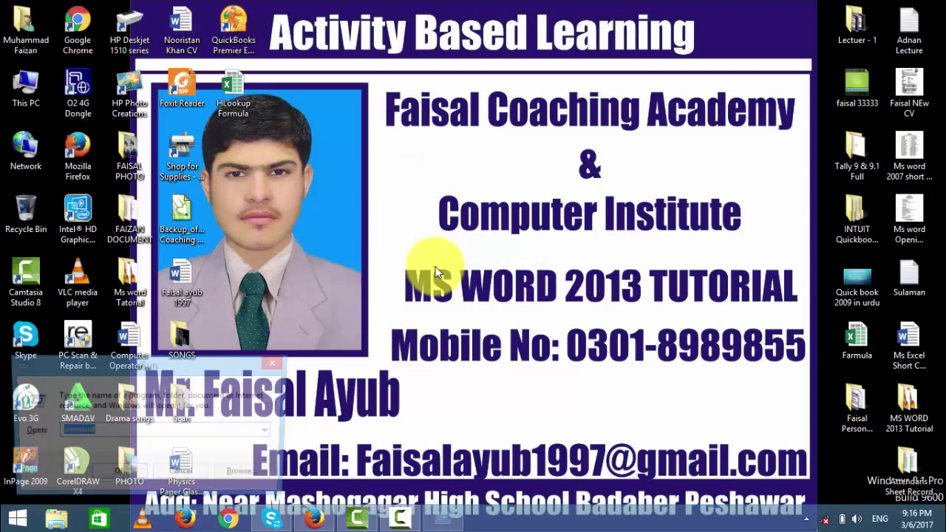
pyautogui.press('Return')
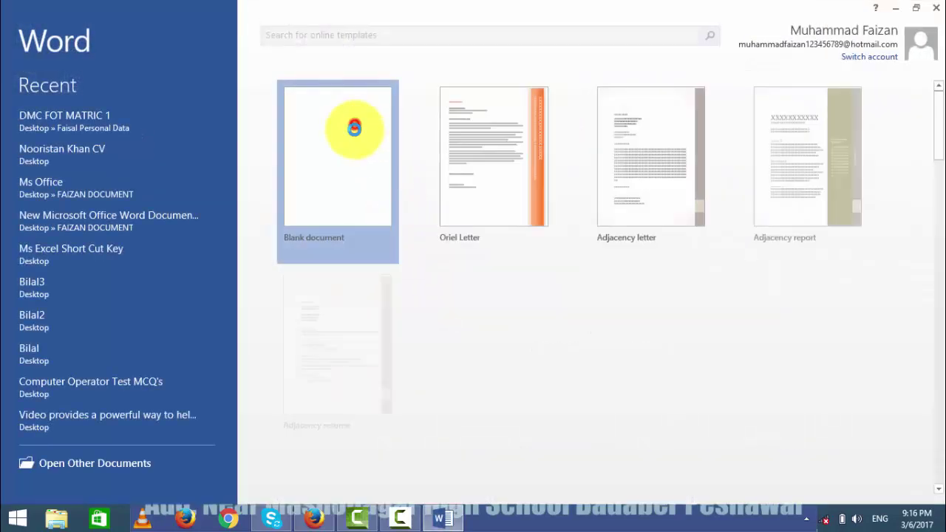
pyautogui.click(354, 128)
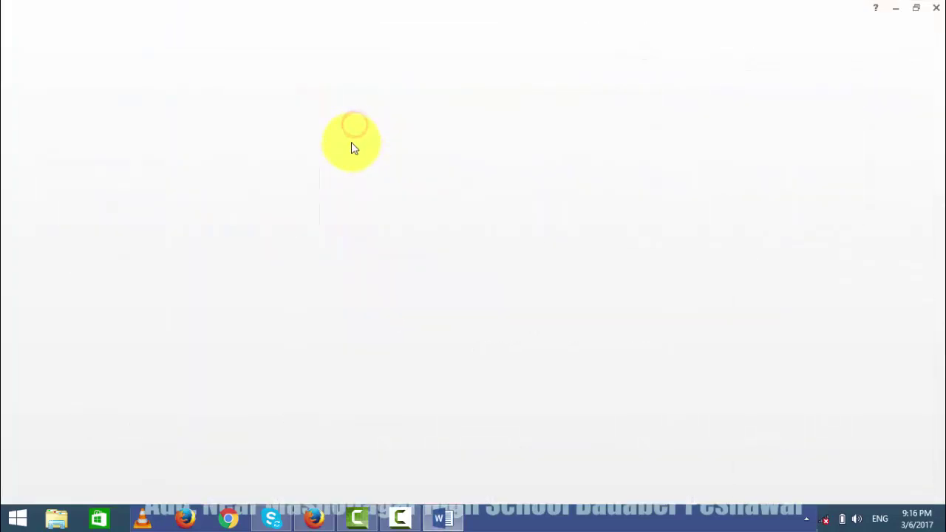
# - Insert a 7-column, 6-row table into the blank document
pyautogui.click(270, 198)
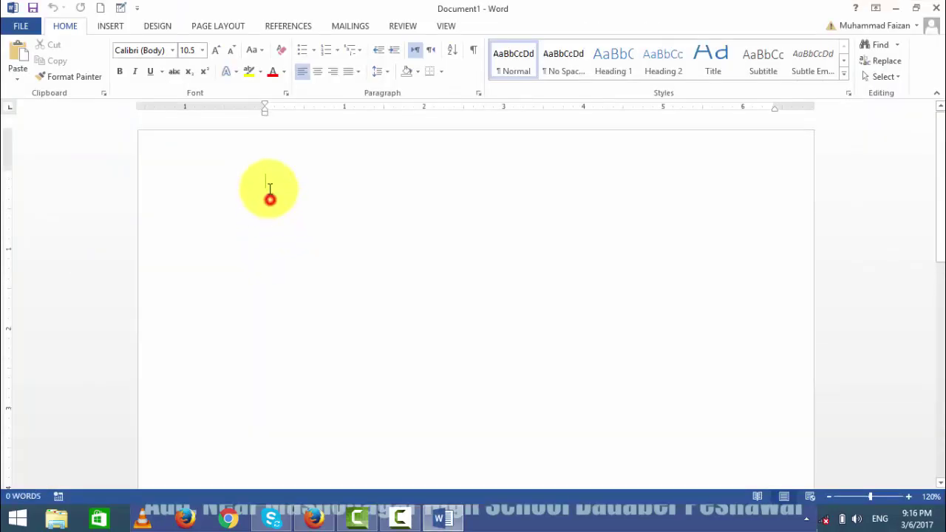
pyautogui.click(110, 26)
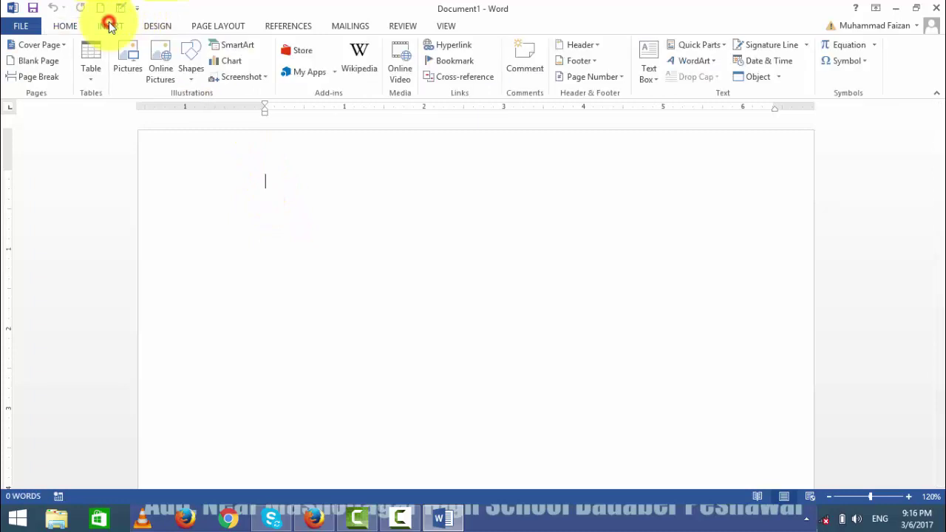
pyautogui.click(86, 73)
pyautogui.click(167, 178)
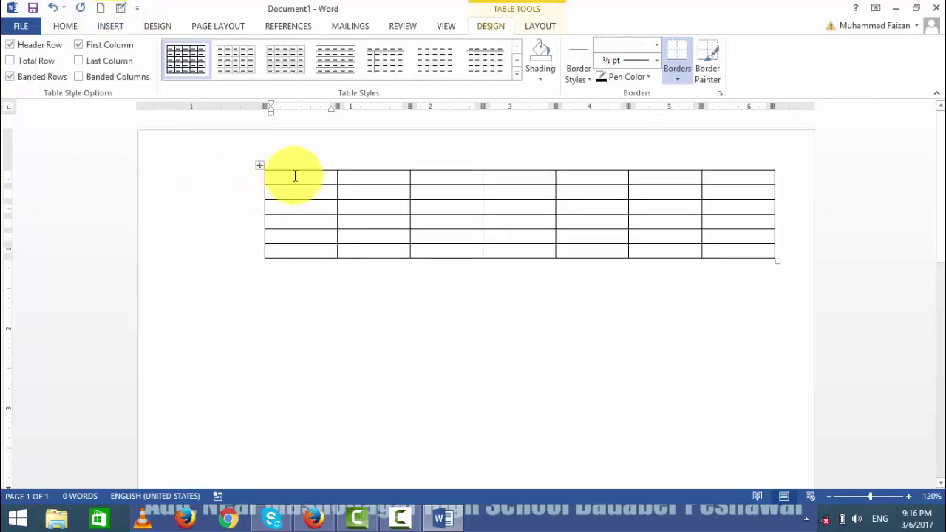
pyautogui.click(541, 26)
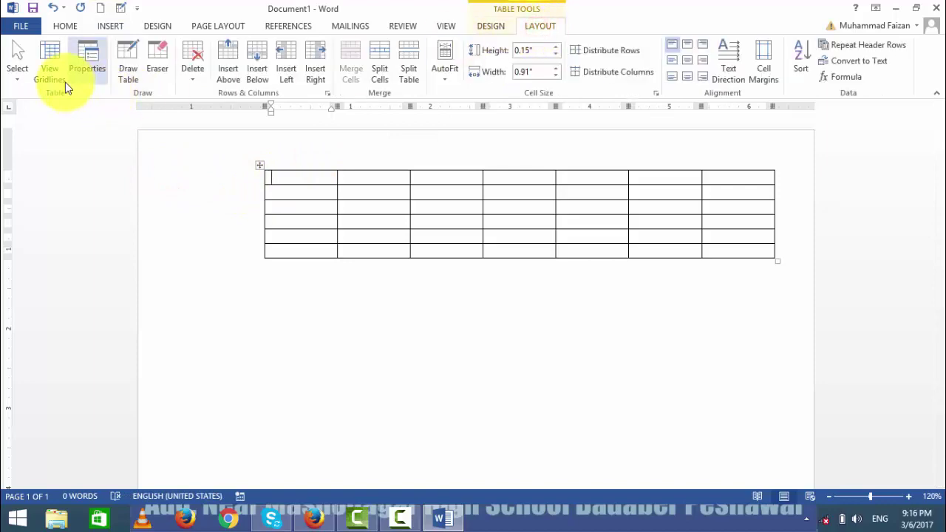
# - In Table Properties, inspect the Row tab, turning Specify height on and back off
pyautogui.click(85, 73)
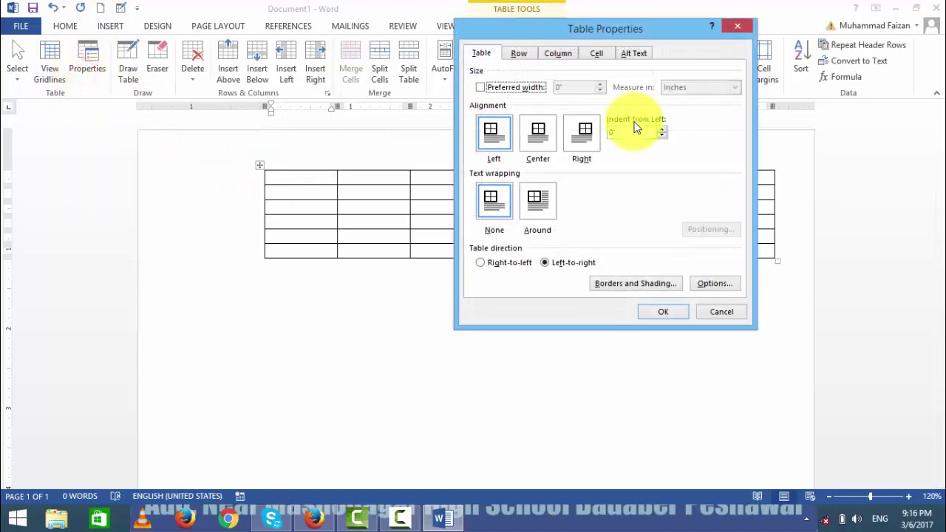
pyautogui.moveTo(584, 36); pyautogui.dragTo(329, 125)
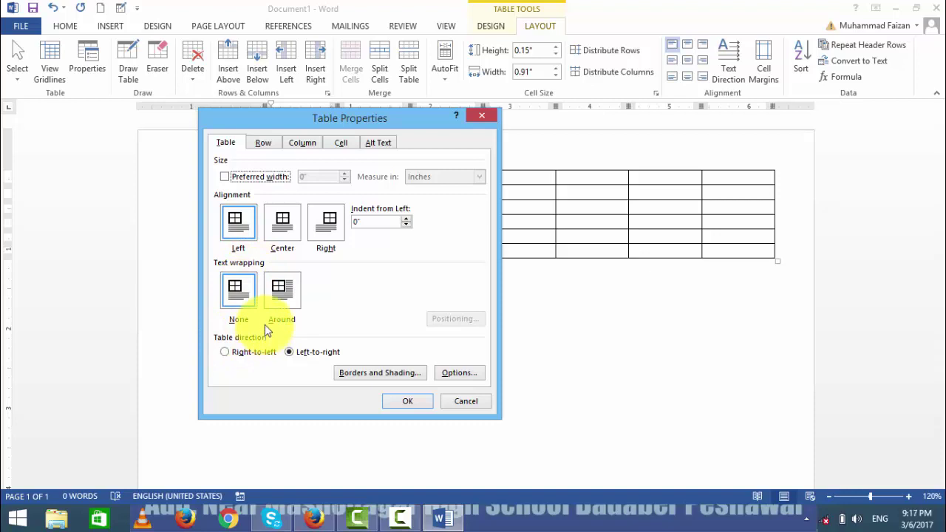
pyautogui.click(263, 144)
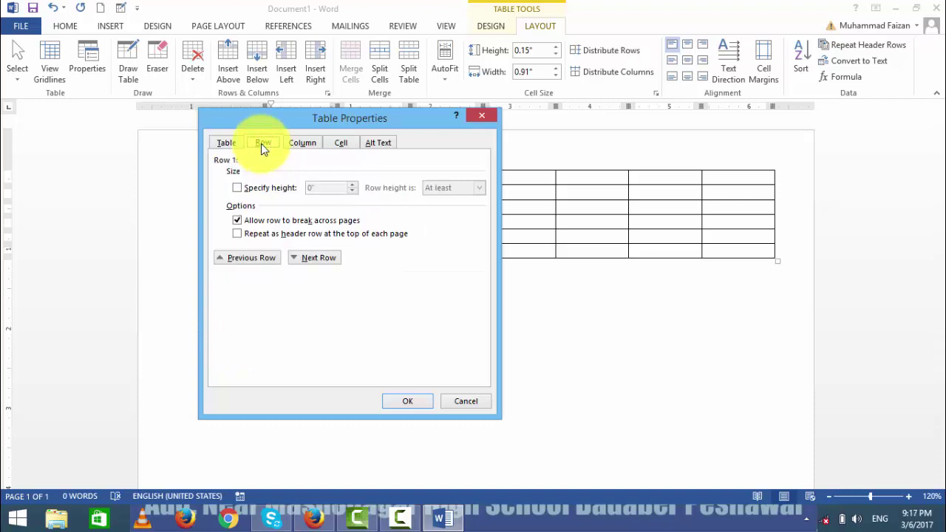
pyautogui.moveTo(260, 119); pyautogui.dragTo(261, 150)
pyautogui.click(220, 180)
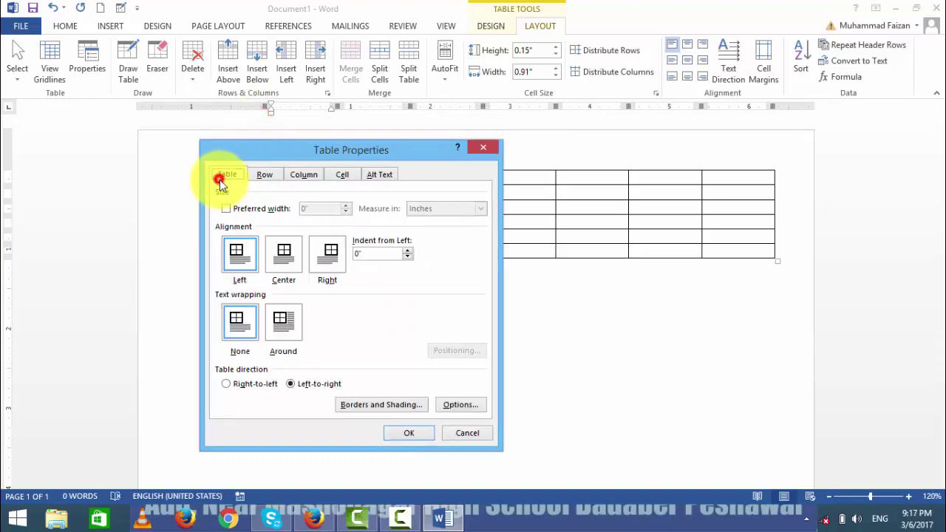
pyautogui.click(262, 175)
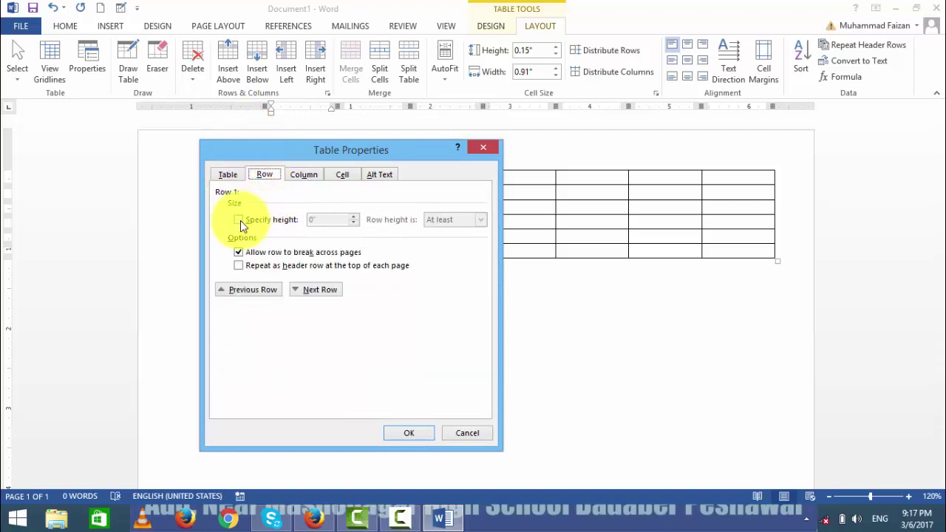
pyautogui.click(239, 219)
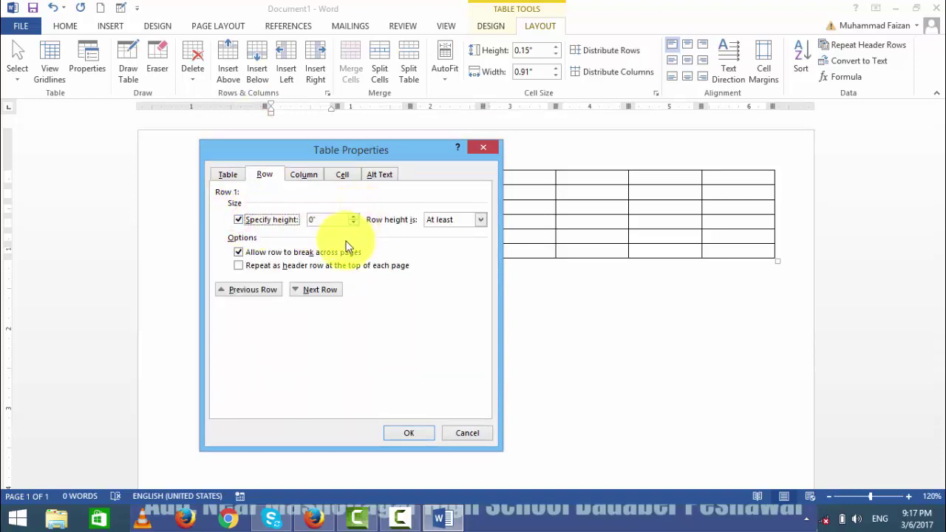
pyautogui.click(254, 215)
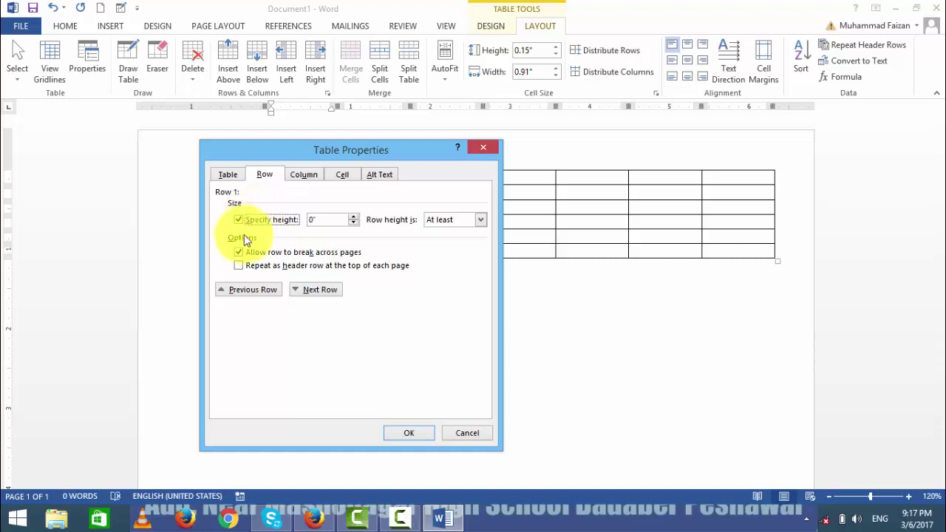
pyautogui.click(238, 219)
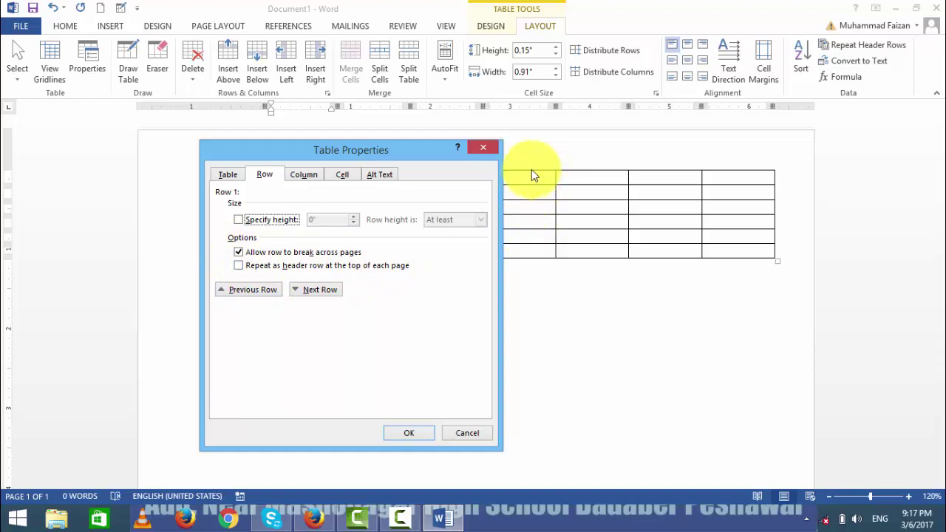
# - Browse the Column, Cell and Alt Text tabs, then cancel Table Properties without changes
pyautogui.click(302, 174)
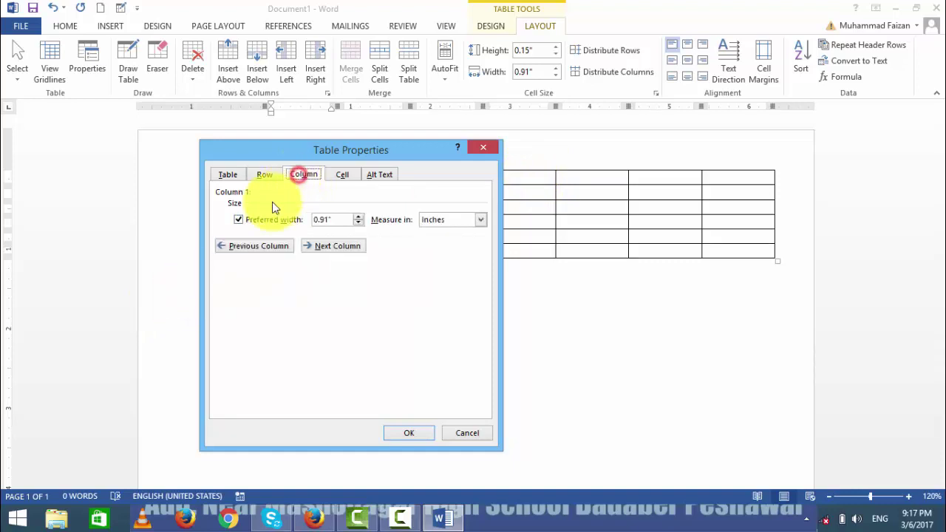
pyautogui.click(342, 176)
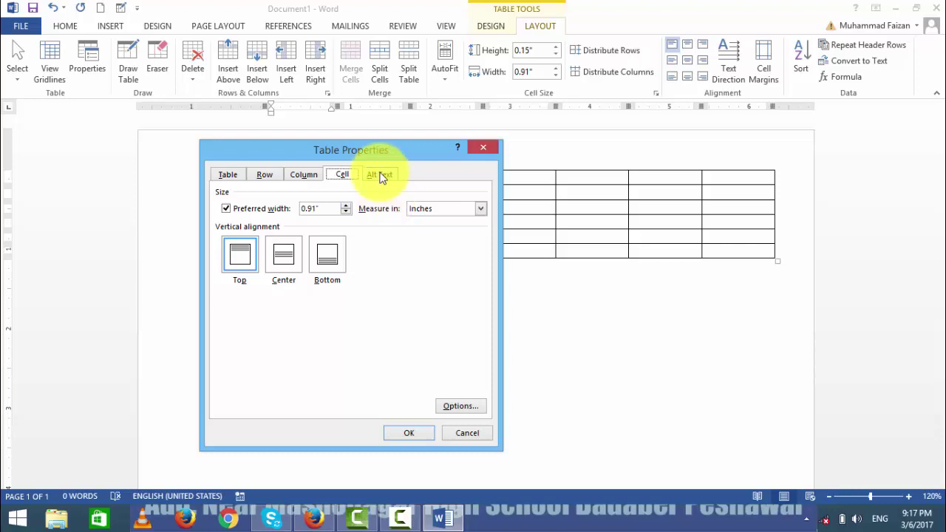
pyautogui.click(379, 175)
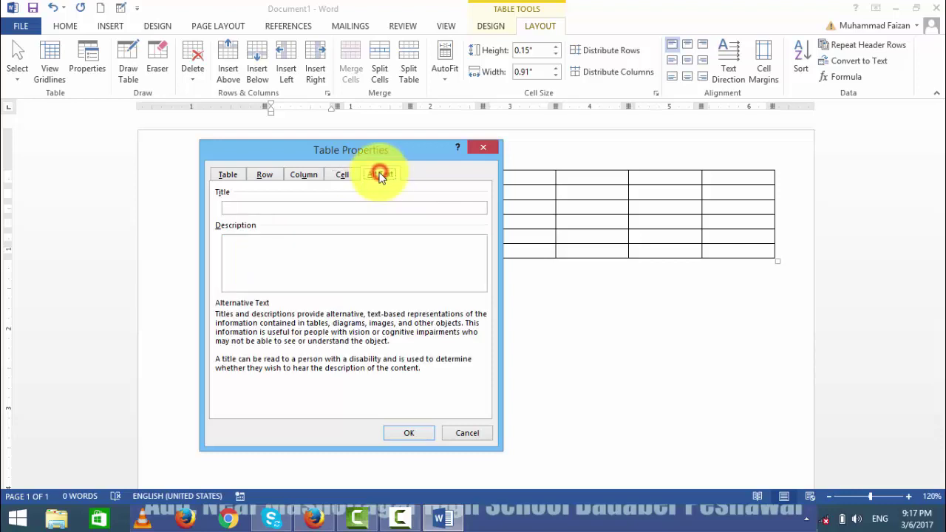
pyautogui.click(235, 207)
pyautogui.click(247, 250)
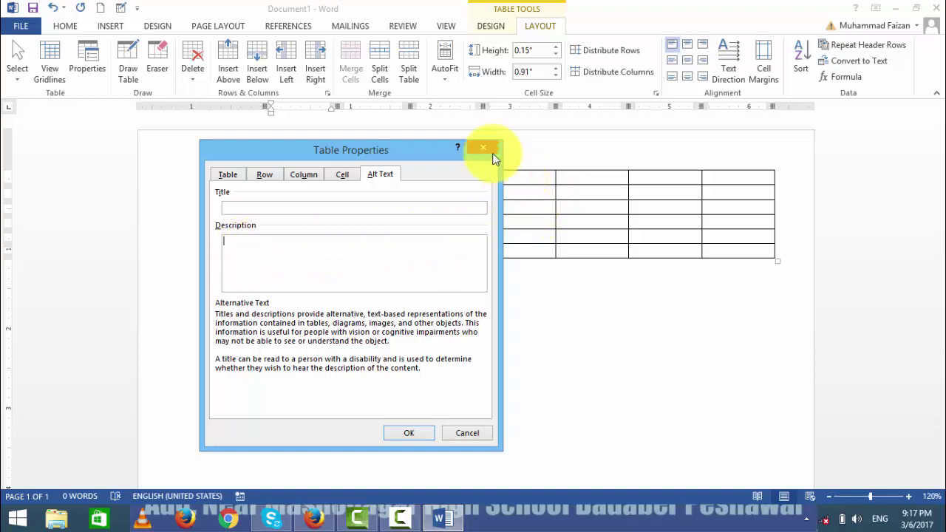
pyautogui.click(347, 175)
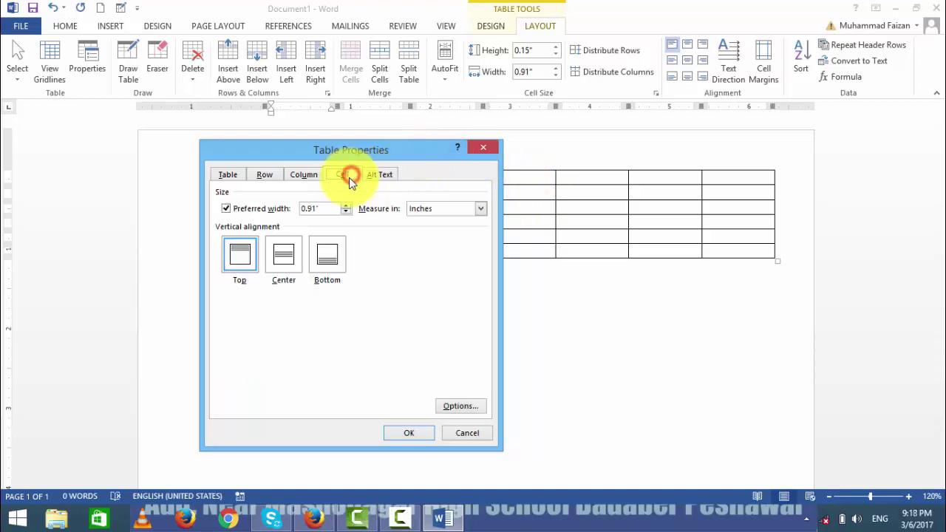
pyautogui.click(303, 176)
pyautogui.click(264, 175)
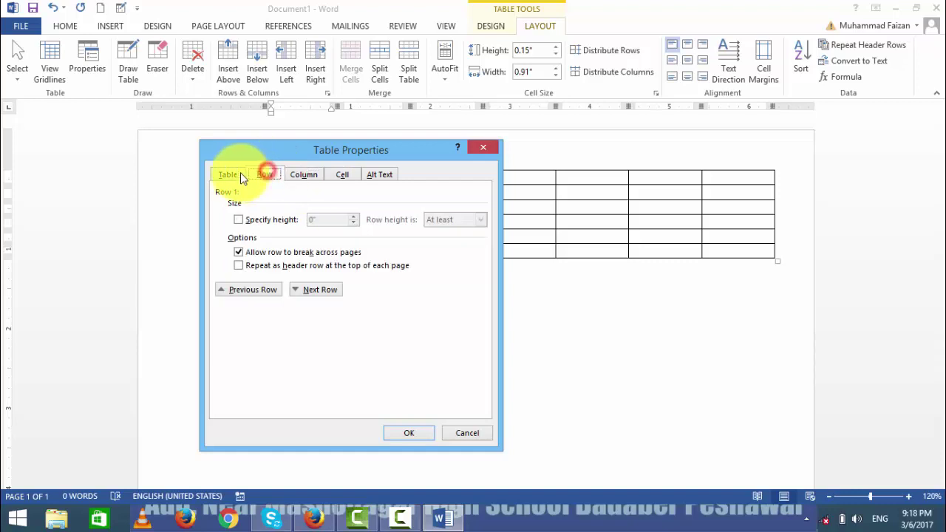
pyautogui.click(234, 175)
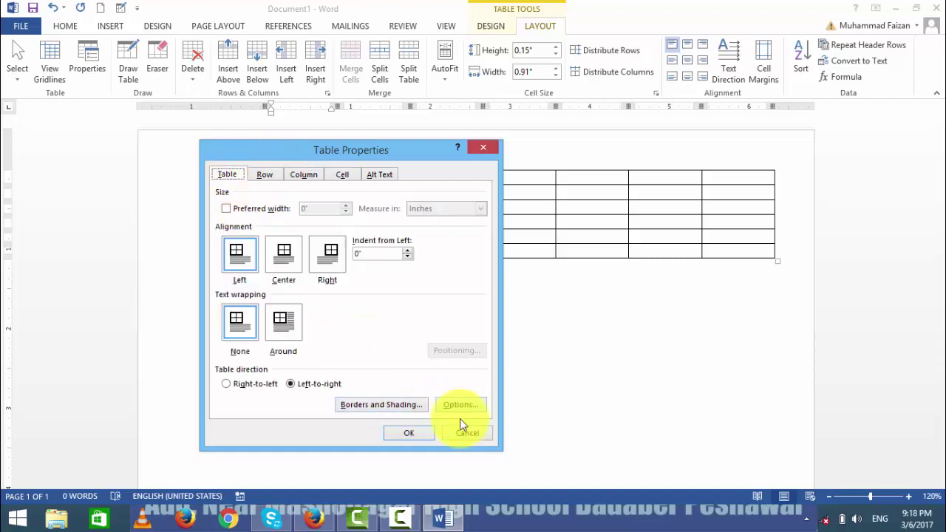
pyautogui.click(472, 432)
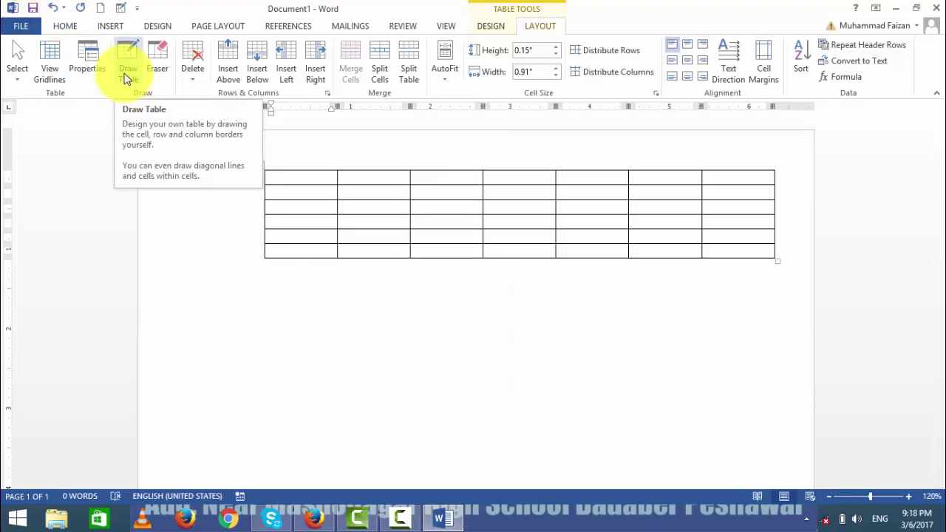
# - Draw a rectangular table by hand, then undo it
pyautogui.click(125, 74)
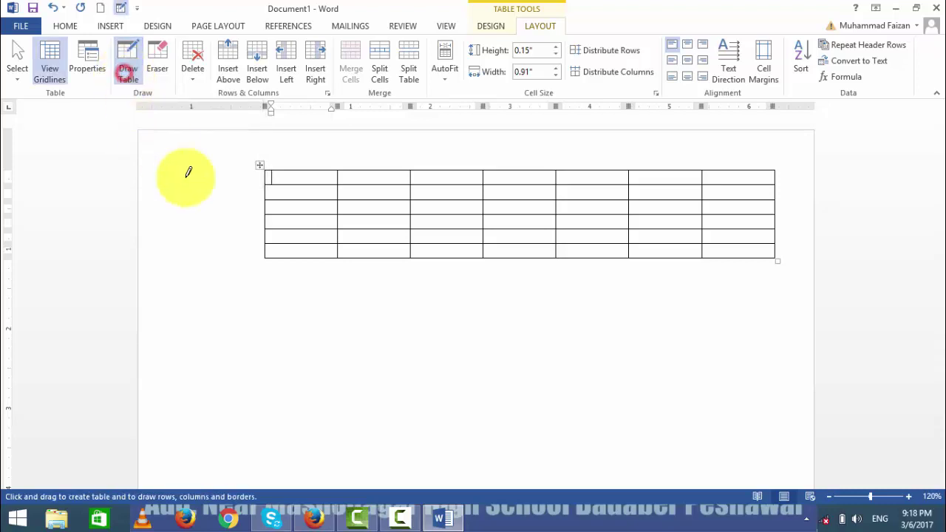
pyautogui.moveTo(228, 219); pyautogui.dragTo(443, 347)
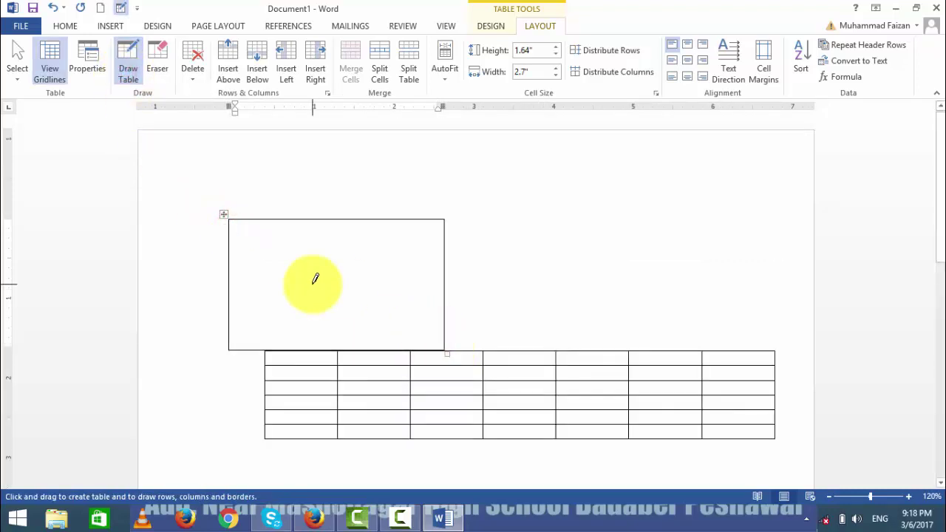
pyautogui.hotkey('ctrl', 'z')
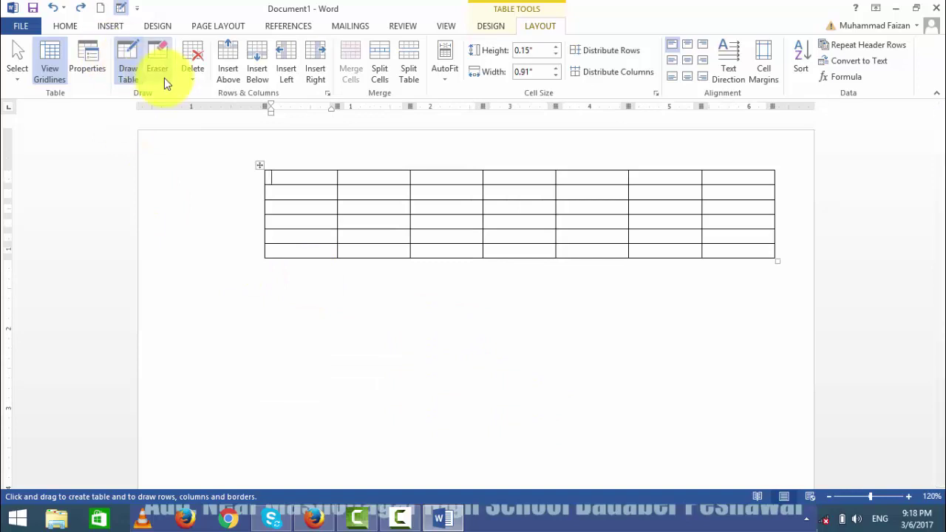
# - Erase several table borders with the Eraser, then undo until the full table returns
pyautogui.click(157, 71)
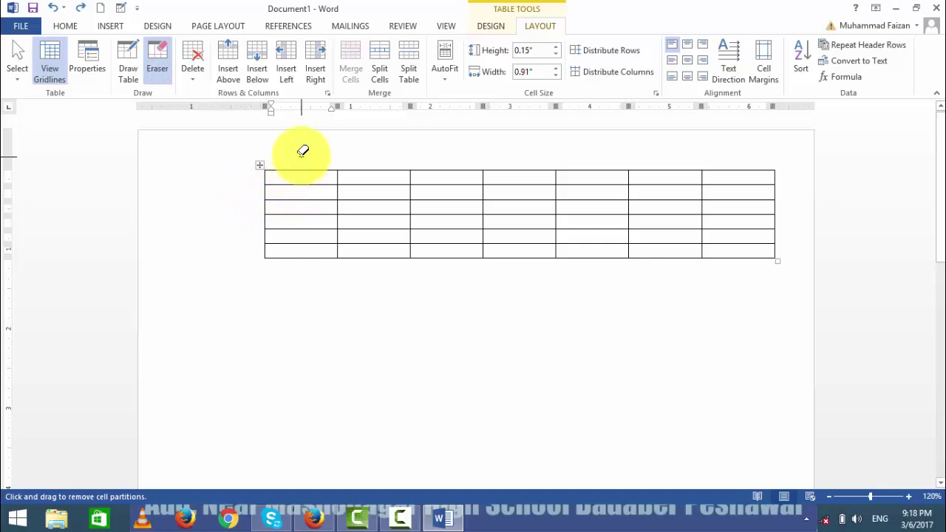
pyautogui.moveTo(302, 155); pyautogui.dragTo(310, 211)
pyautogui.moveTo(374, 157)
pyautogui.mouseDown()
pyautogui.moveTo(378, 235)
pyautogui.moveTo(641, 227)
pyautogui.mouseUp()
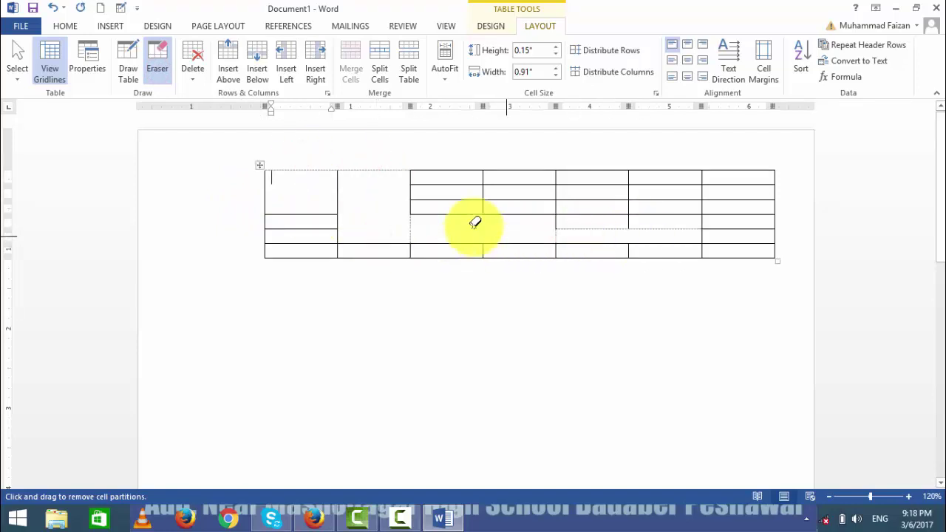
pyautogui.moveTo(388, 203); pyautogui.dragTo(747, 224)
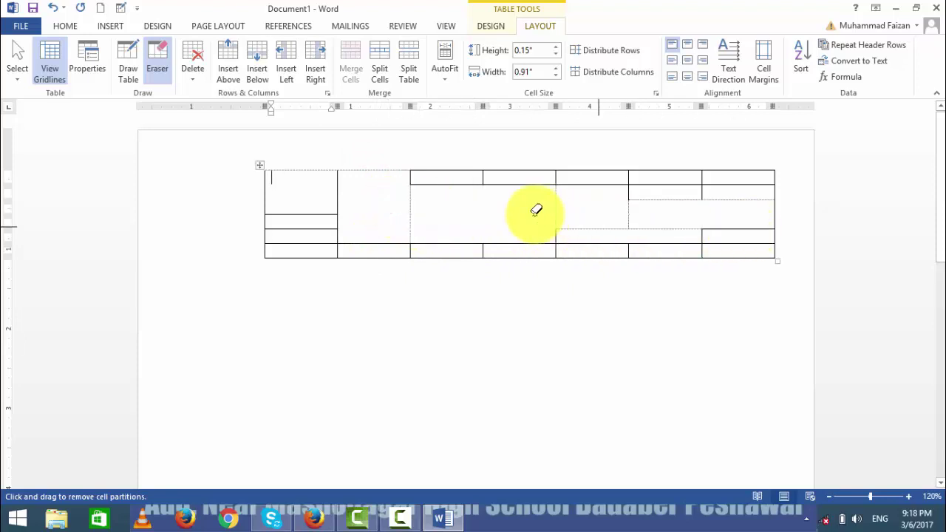
pyautogui.click(476, 223)
pyautogui.moveTo(513, 207); pyautogui.dragTo(764, 215)
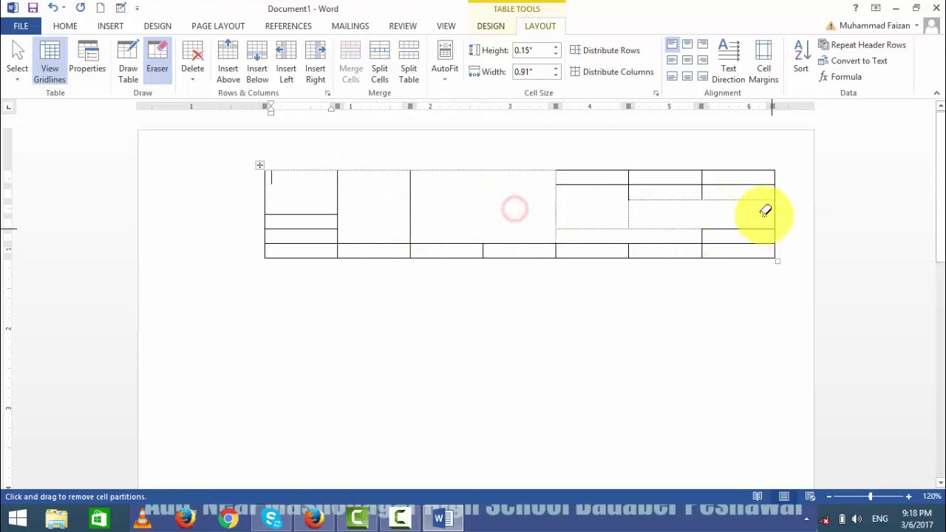
pyautogui.moveTo(509, 197); pyautogui.dragTo(559, 304)
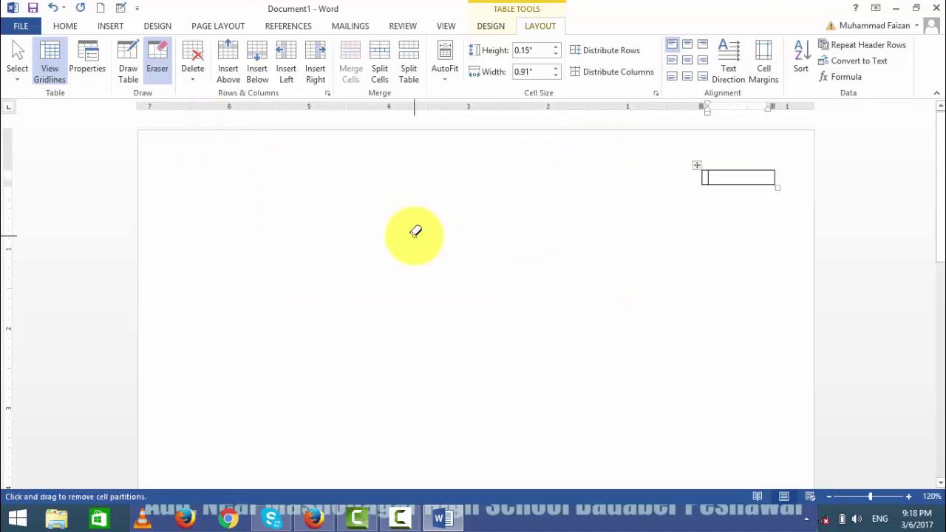
pyautogui.hotkey('ctrl', 'z')
pyautogui.hotkey('ctrl', 'z')
pyautogui.hotkey('ctrl', 'z')
pyautogui.hotkey('ctrl', 'z')
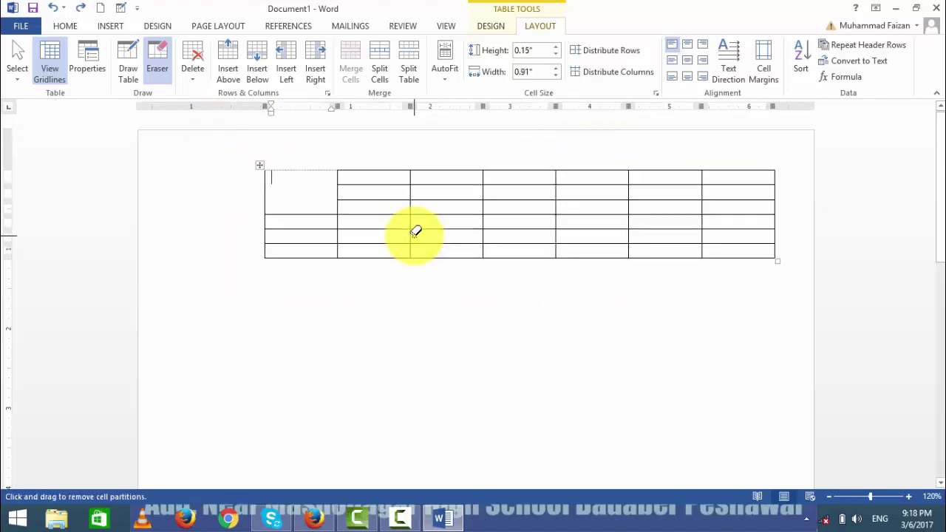
pyautogui.hotkey('ctrl', 'z')
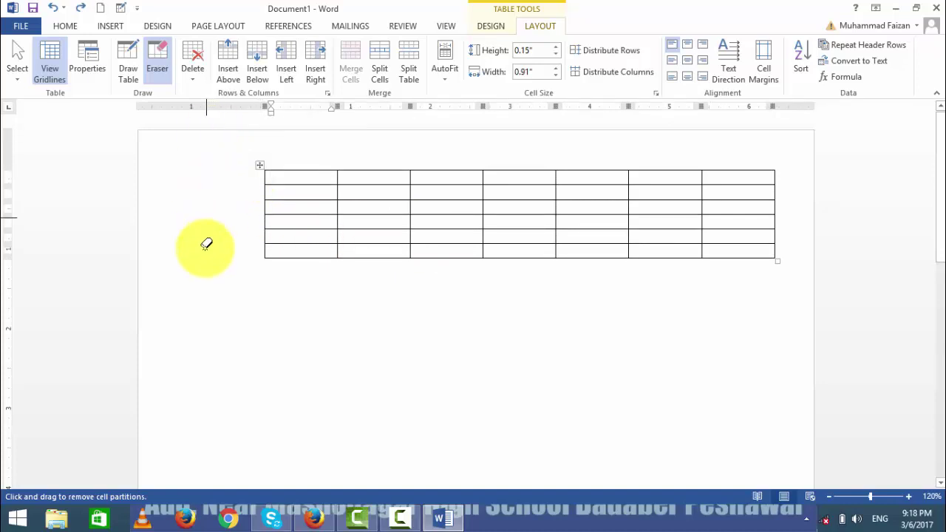
# - Exit the Eraser and drag the table slightly lower on the page
pyautogui.press('Escape')
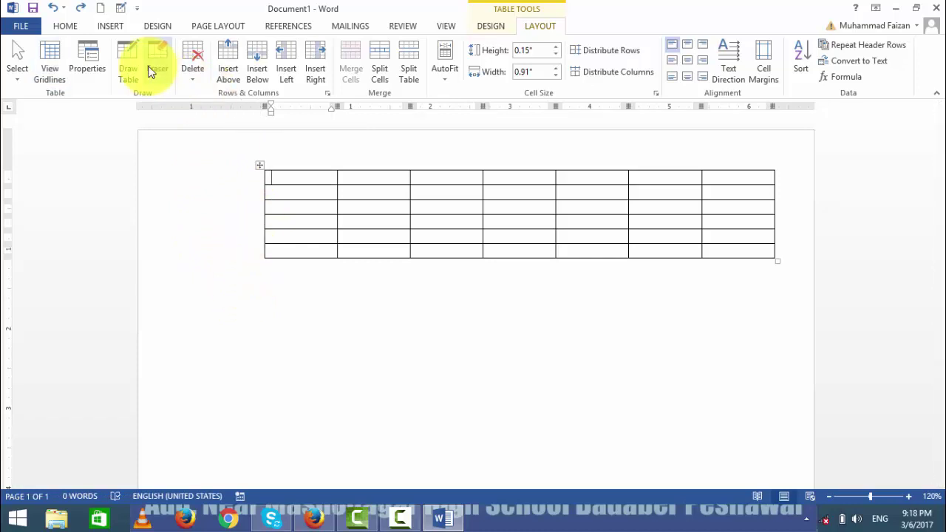
pyautogui.moveTo(258, 166)
pyautogui.mouseDown()
pyautogui.moveTo(228, 258)
pyautogui.moveTo(232, 222)
pyautogui.mouseUp()
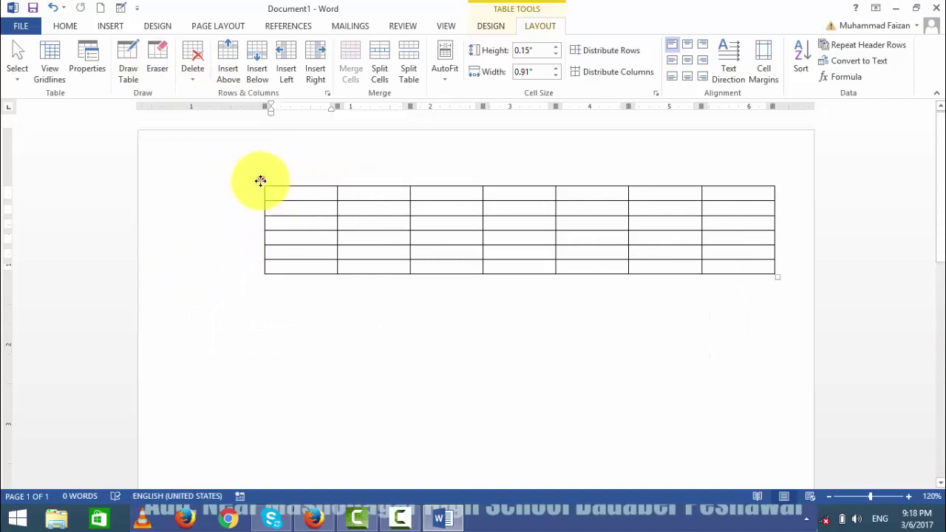
pyautogui.moveTo(260, 181); pyautogui.dragTo(217, 299)
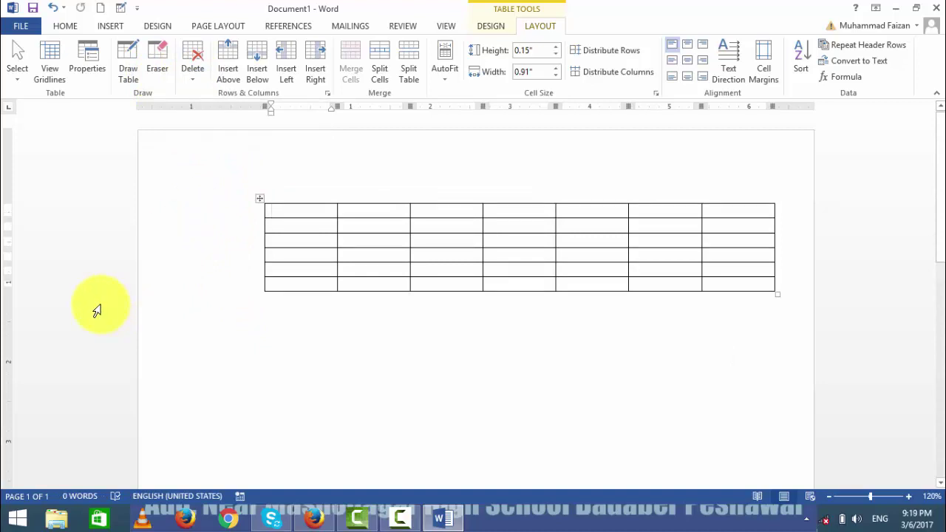
# - Delete the first top-row cell with Delete Cells, shifting the remaining cells left
pyautogui.click(190, 74)
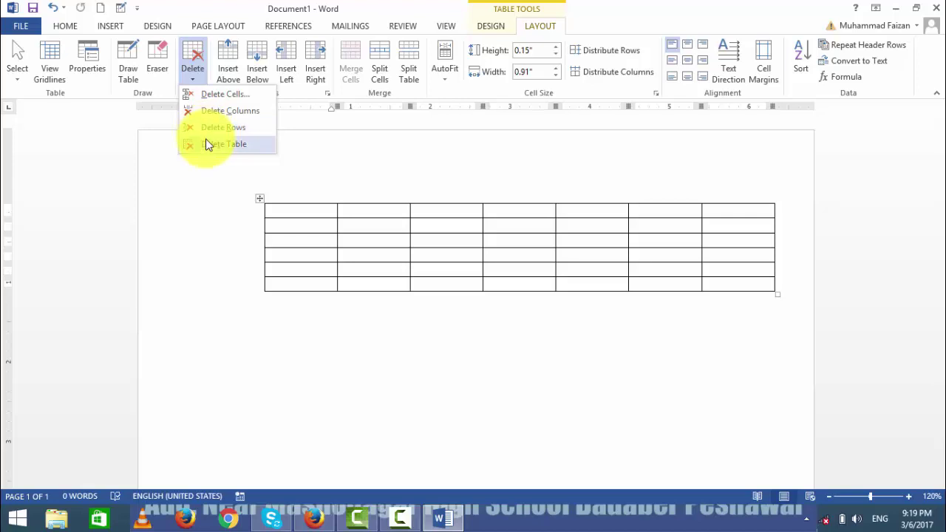
pyautogui.click(226, 94)
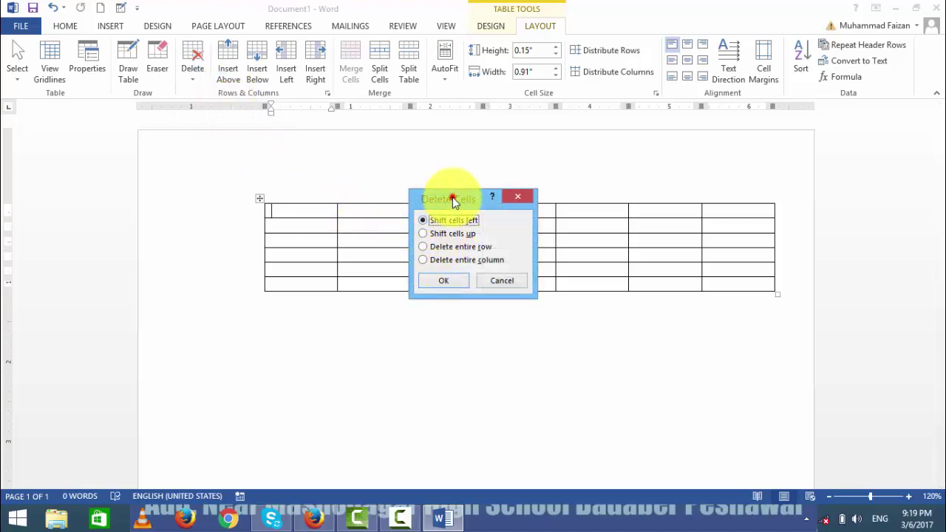
pyautogui.moveTo(452, 197); pyautogui.dragTo(429, 191)
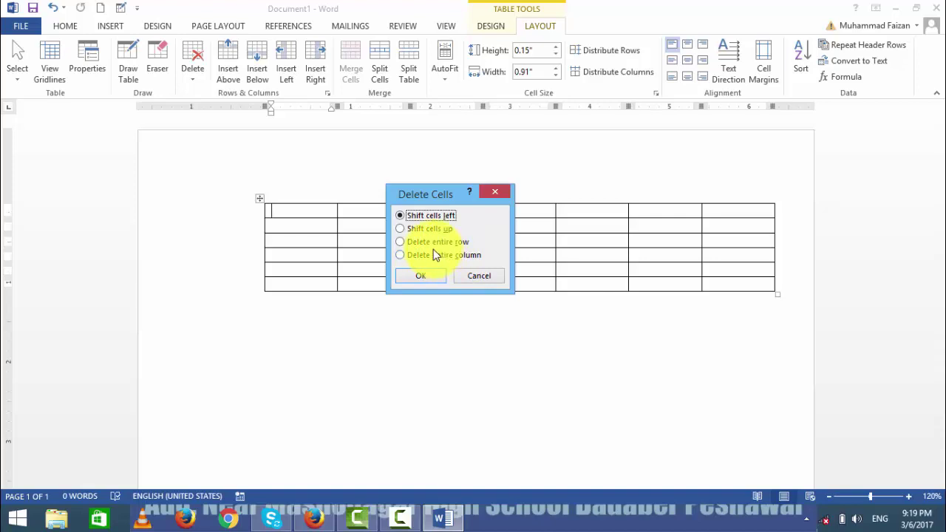
pyautogui.click(428, 276)
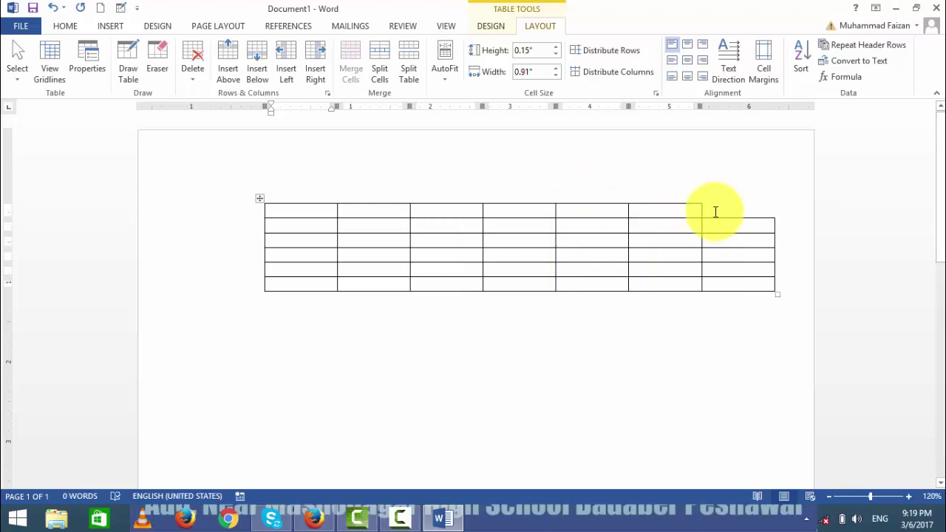
# - Restore the deleted cell and enter the headers Name and f/name
pyautogui.hotkey('ctrl', 'z')
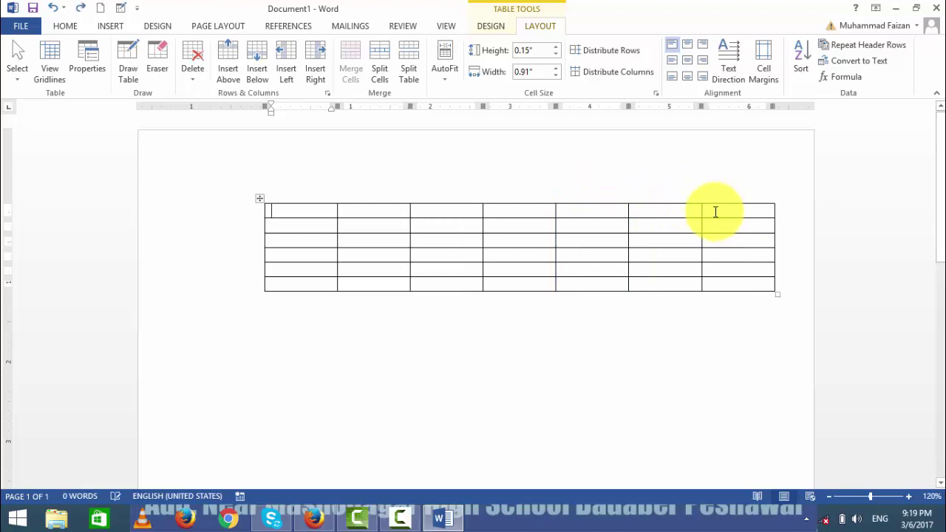
pyautogui.write('nAME')
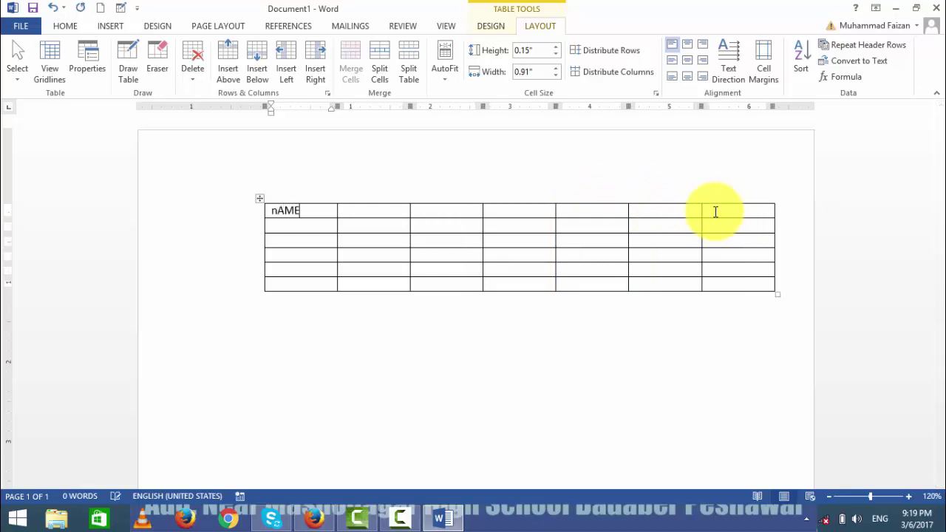
pyautogui.press('Tab')
pyautogui.write('f/nam')
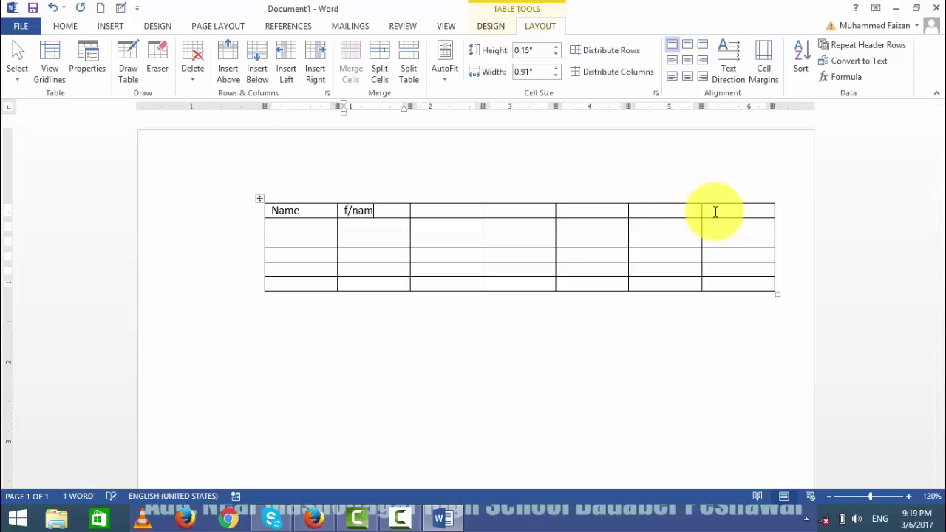
pyautogui.write('e')
pyautogui.press('Tab')
pyautogui.write('location')
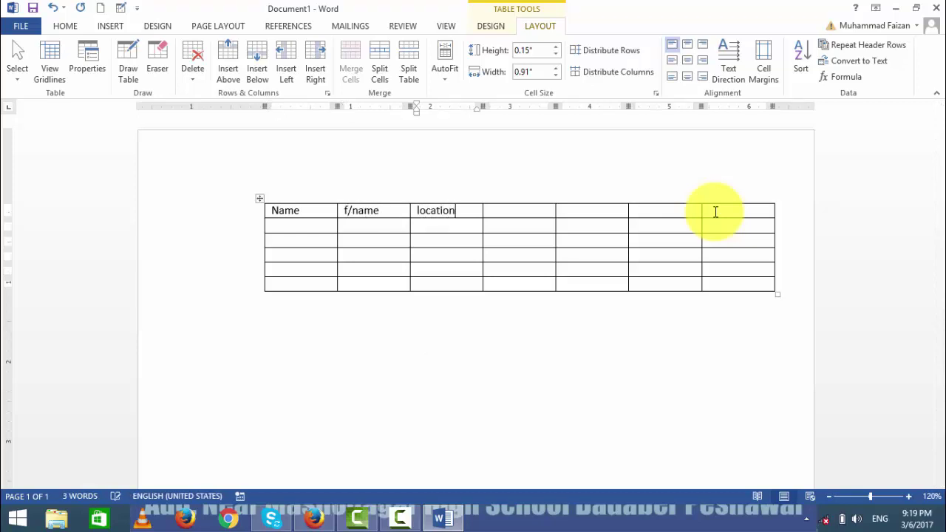
# - Fill the next header cells with Location, Salary, Allowance, Net salary and %age
pyautogui.press('Tab')
pyautogui.write('ry')
pyautogui.press('Tab')
pyautogui.write('basix')
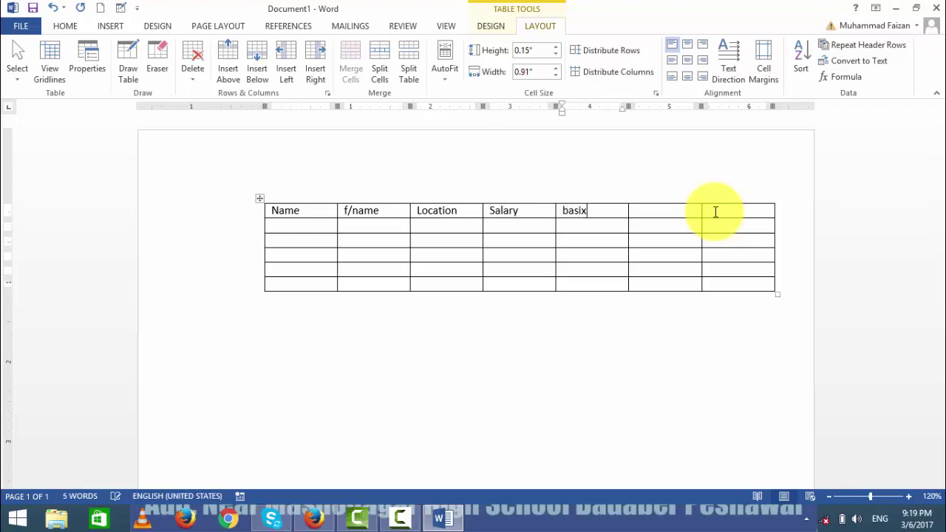
pyautogui.press('BackSpace')
pyautogui.write('e')
pyautogui.press('Tab')
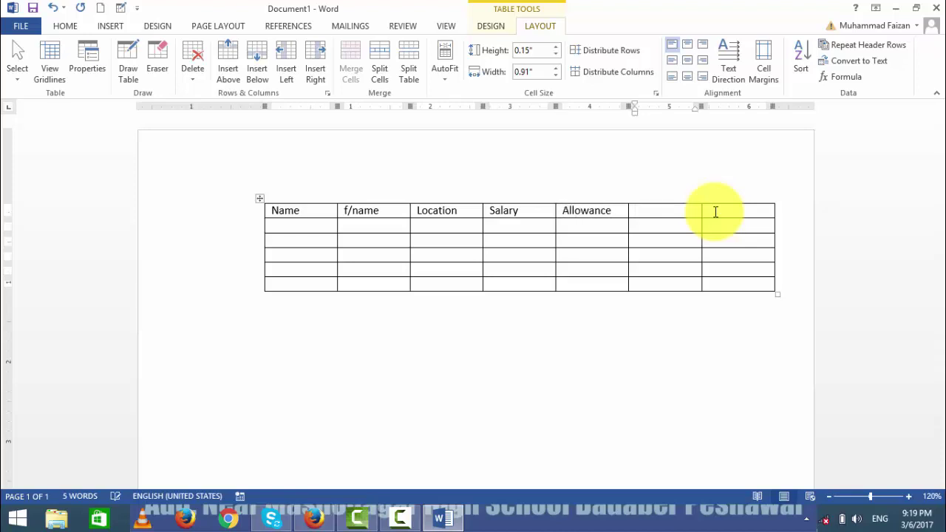
pyautogui.write('Net salar')
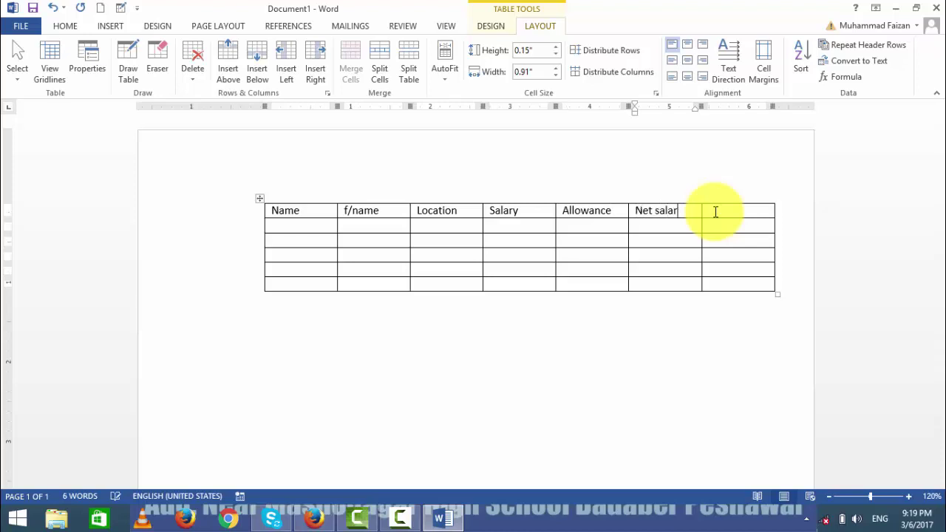
pyautogui.write('y')
pyautogui.press('Tab')
pyautogui.click(714, 214)
pyautogui.write('%age')
# - Delete the %age header cell as a trial, then undo the deletion
pyautogui.click(476, 240)
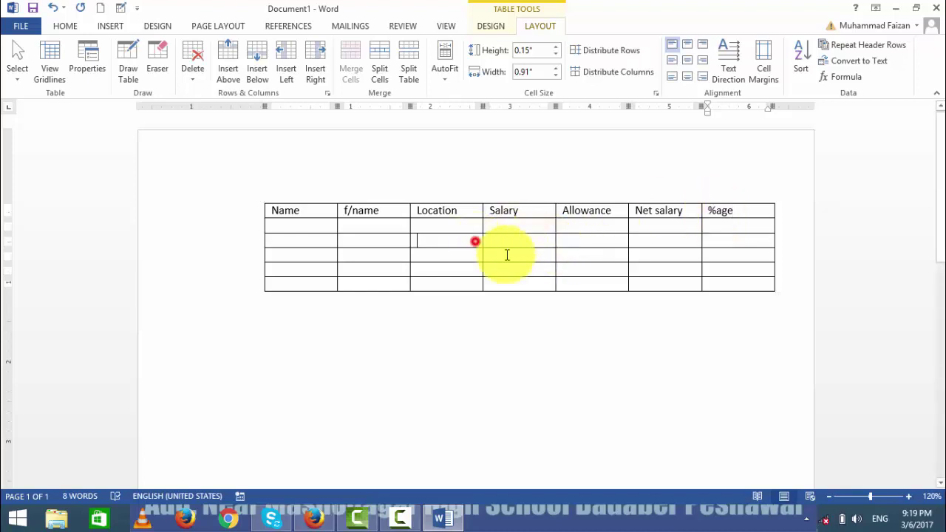
pyautogui.click(738, 213)
pyautogui.click(192, 61)
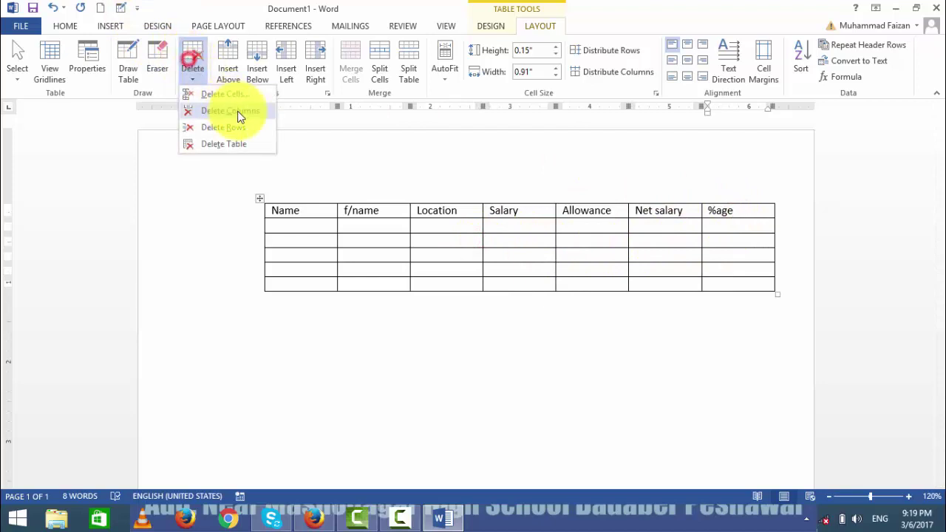
pyautogui.click(226, 94)
pyautogui.click(429, 273)
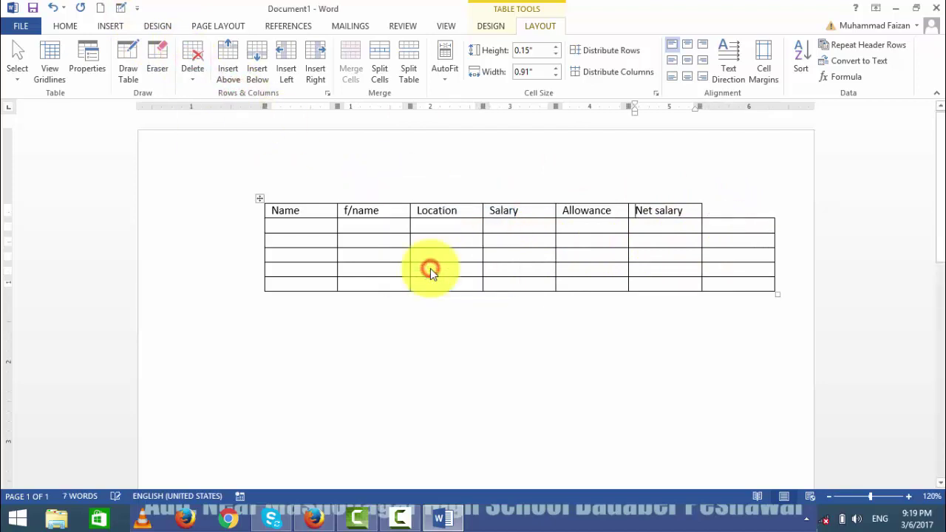
pyautogui.hotkey('ctrl', 'z')
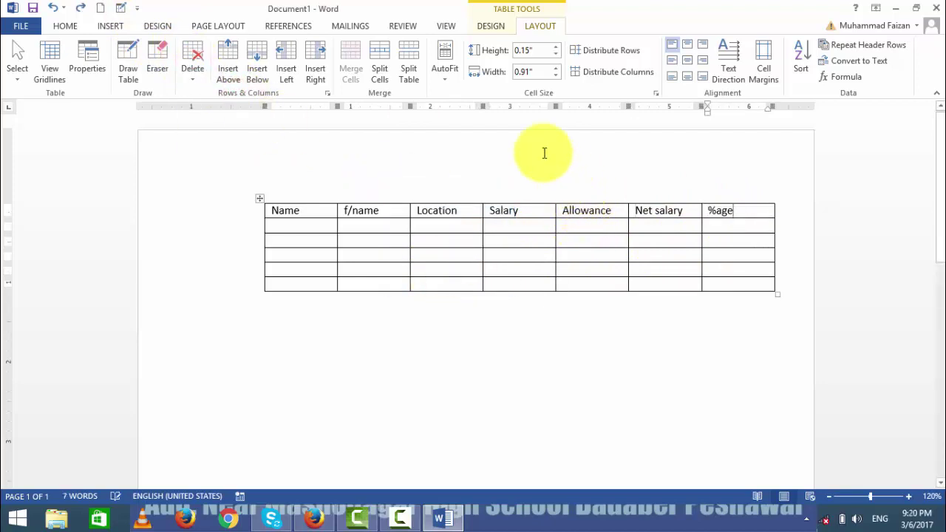
# - Select and deselect the table and %age cell, then reopen deletion options from a Salary cell
pyautogui.click(195, 65)
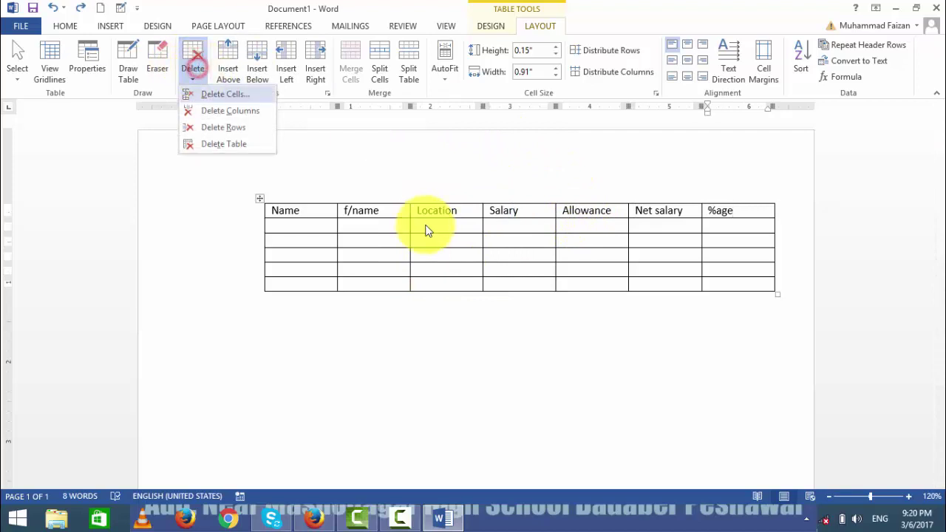
pyautogui.click(750, 212)
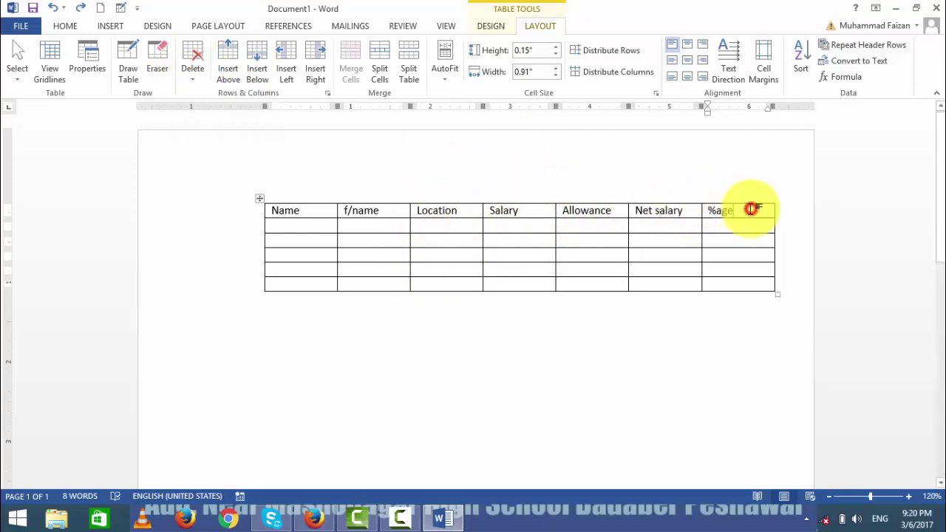
pyautogui.hotkey('ctrl', 'a')
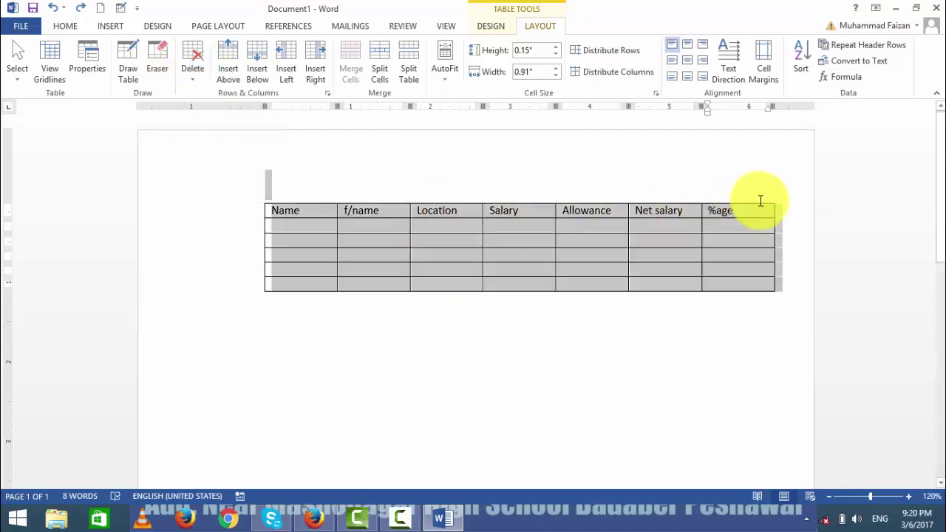
pyautogui.click(739, 210)
pyautogui.click(703, 213)
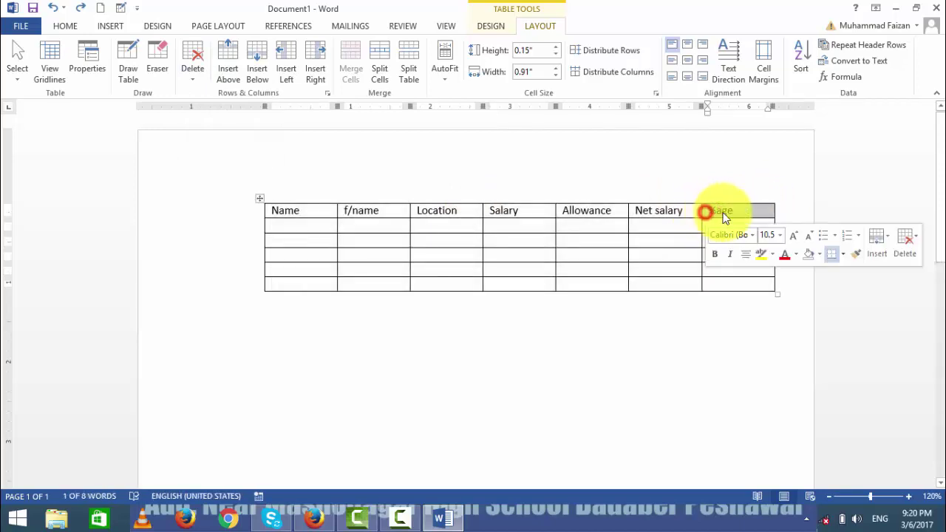
pyautogui.click(728, 210)
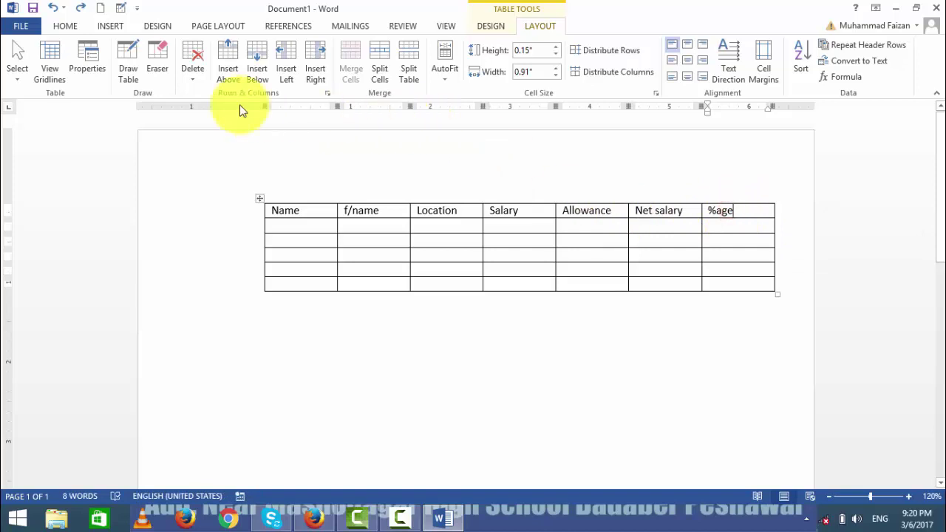
pyautogui.click(496, 248)
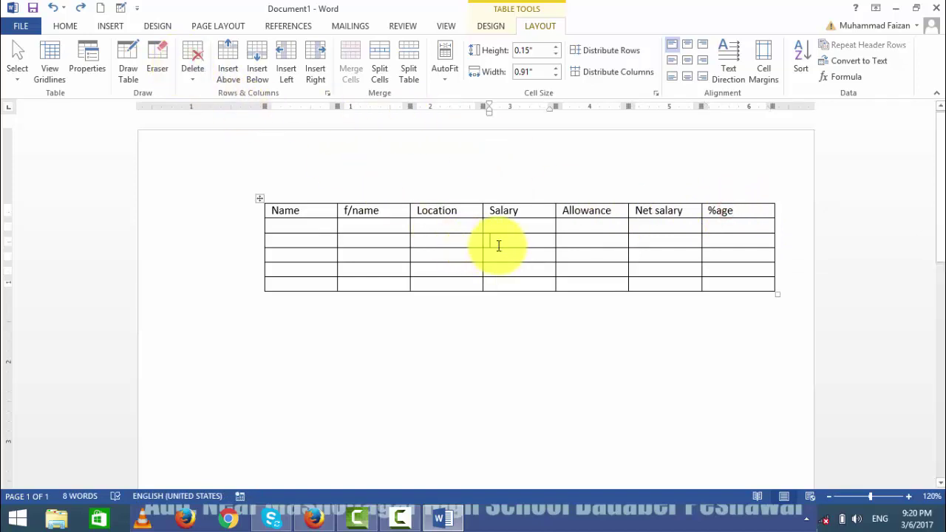
pyautogui.click(193, 65)
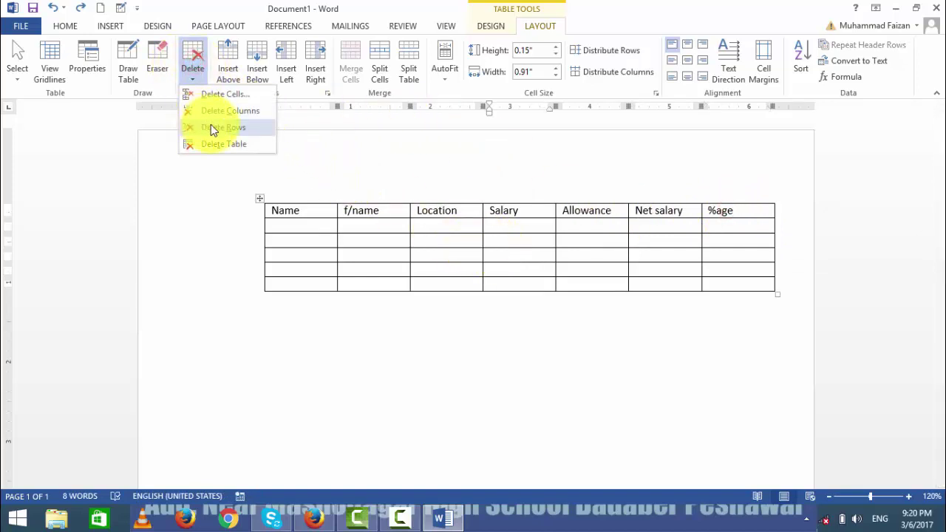
pyautogui.click(217, 95)
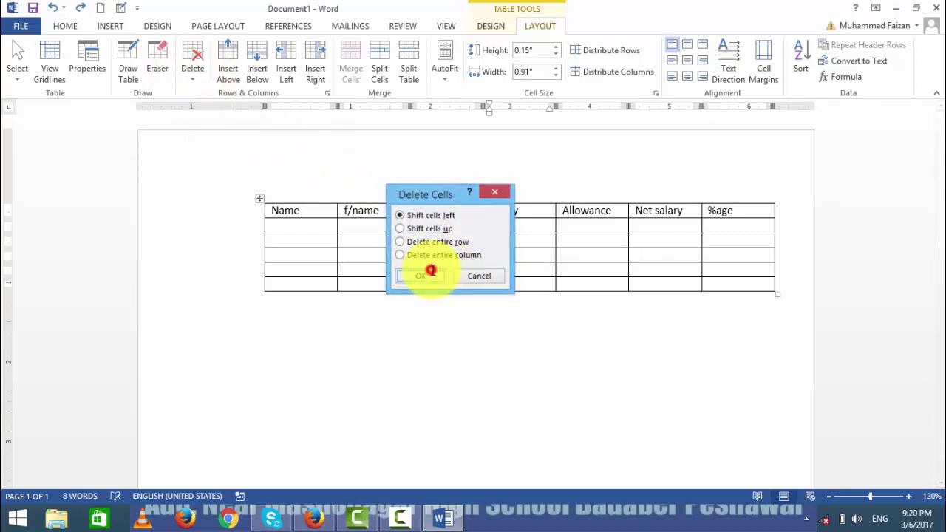
pyautogui.click(427, 275)
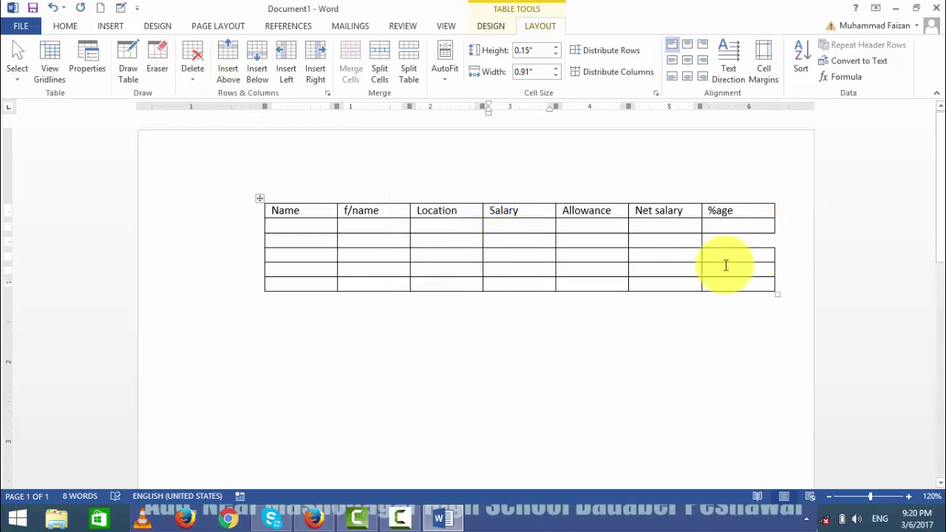
pyautogui.click(739, 210)
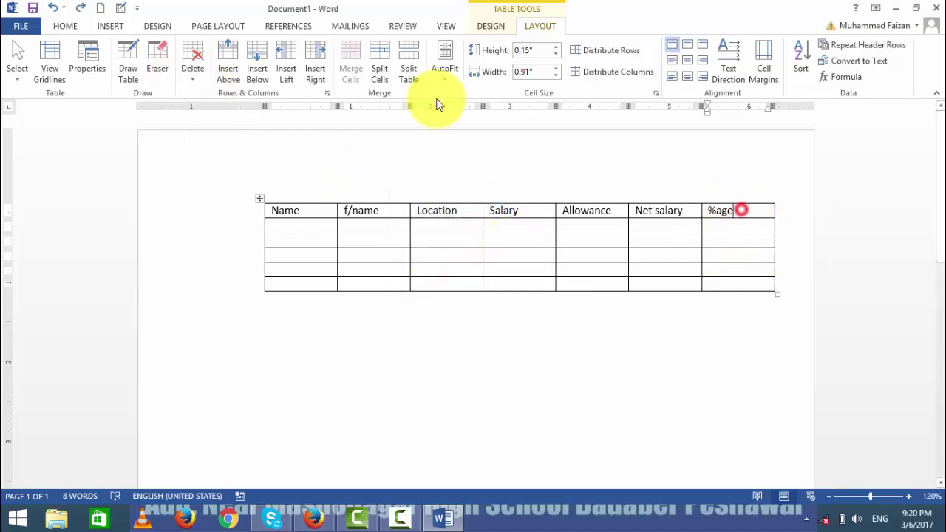
pyautogui.click(185, 59)
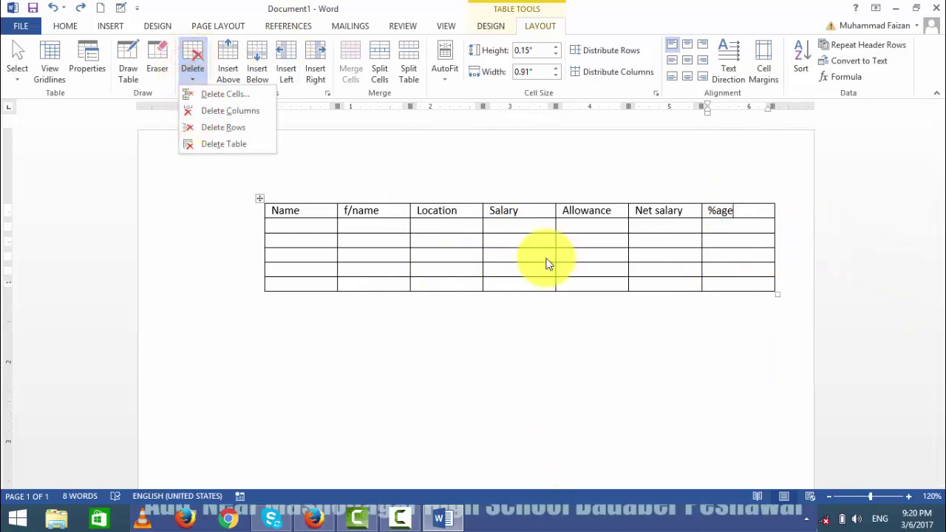
pyautogui.click(214, 111)
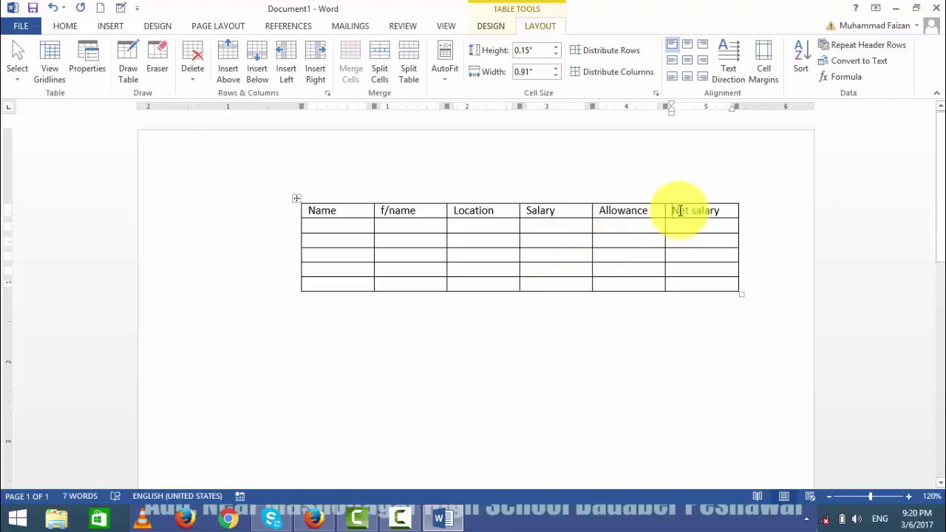
pyautogui.hotkey('ctrl', 'z')
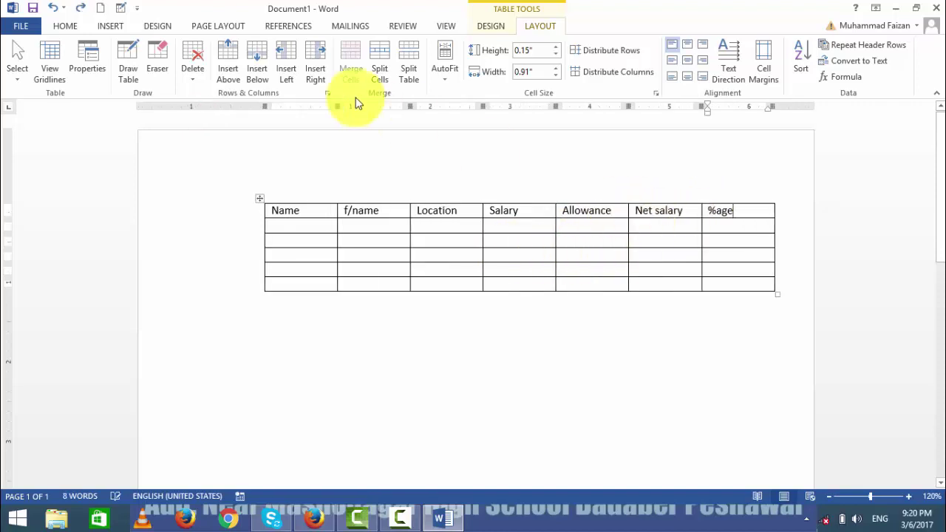
pyautogui.click(192, 68)
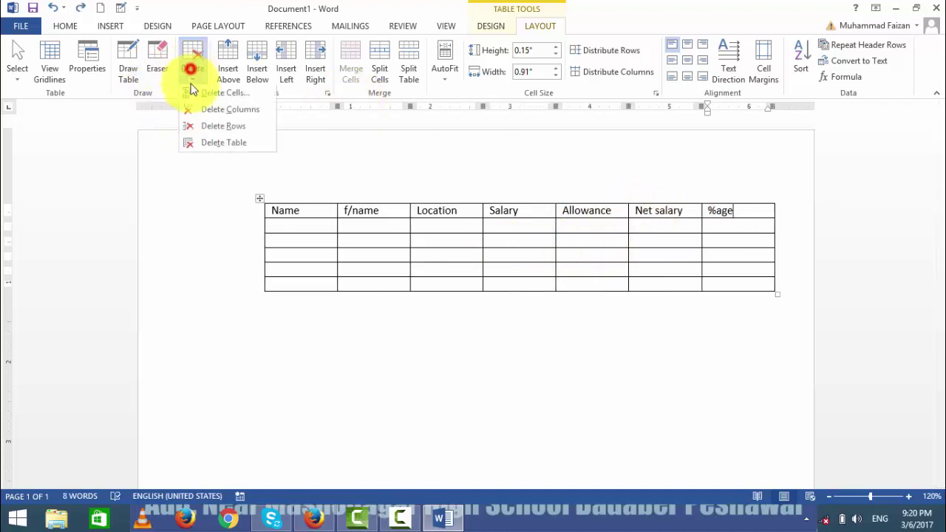
pyautogui.click(224, 128)
pyautogui.hotkey('ctrl', 'z')
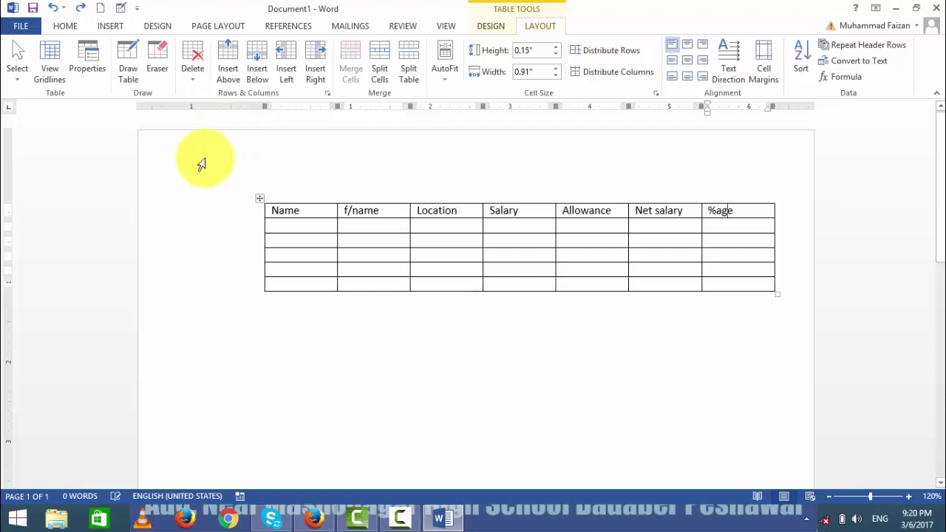
pyautogui.click(190, 62)
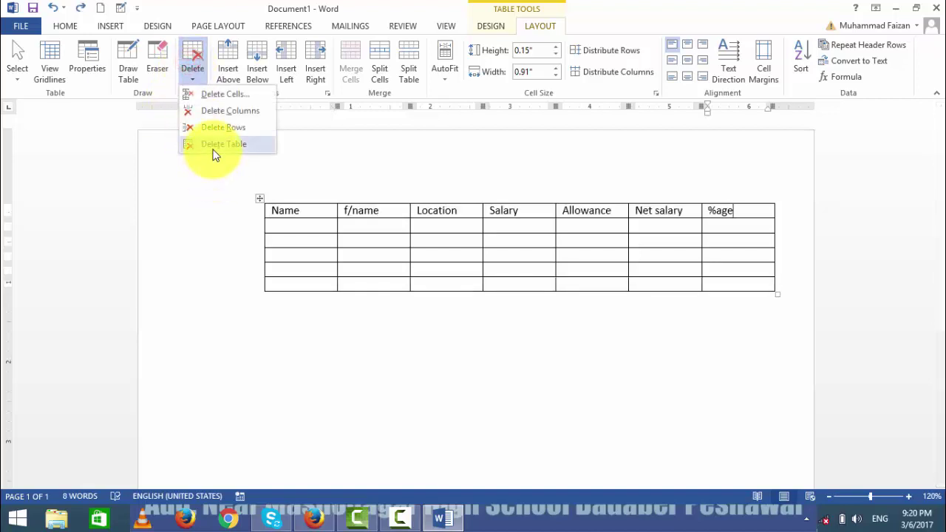
pyautogui.click(215, 144)
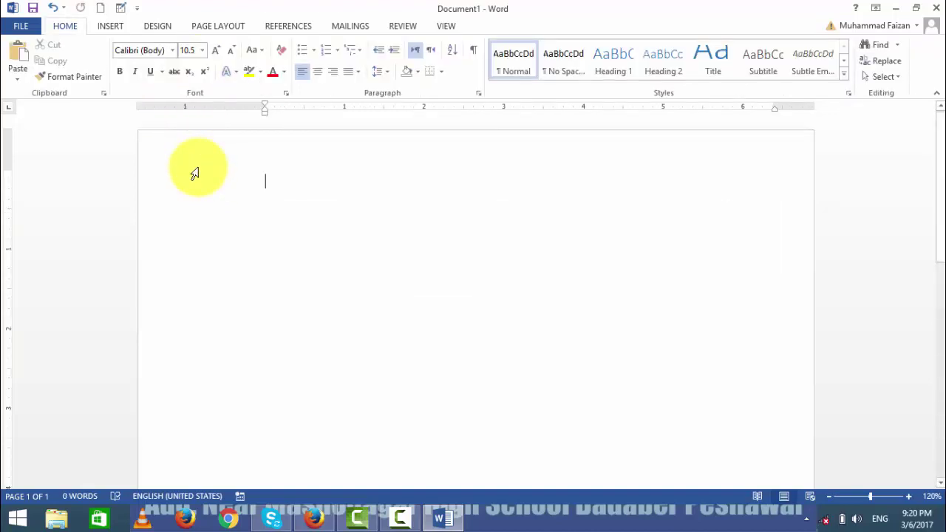
pyautogui.hotkey('ctrl', 'z')
# - Insert an empty row above the Name header row and another below it
pyautogui.click(310, 213)
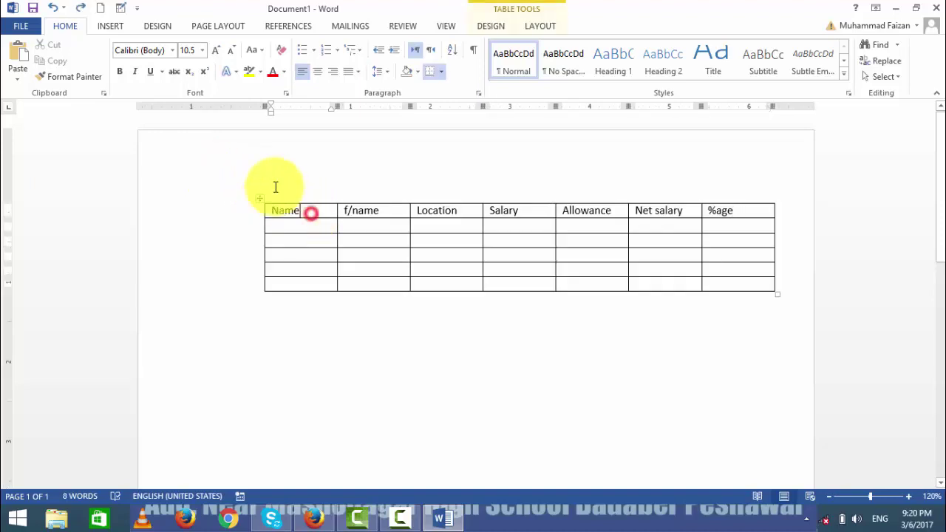
pyautogui.click(541, 25)
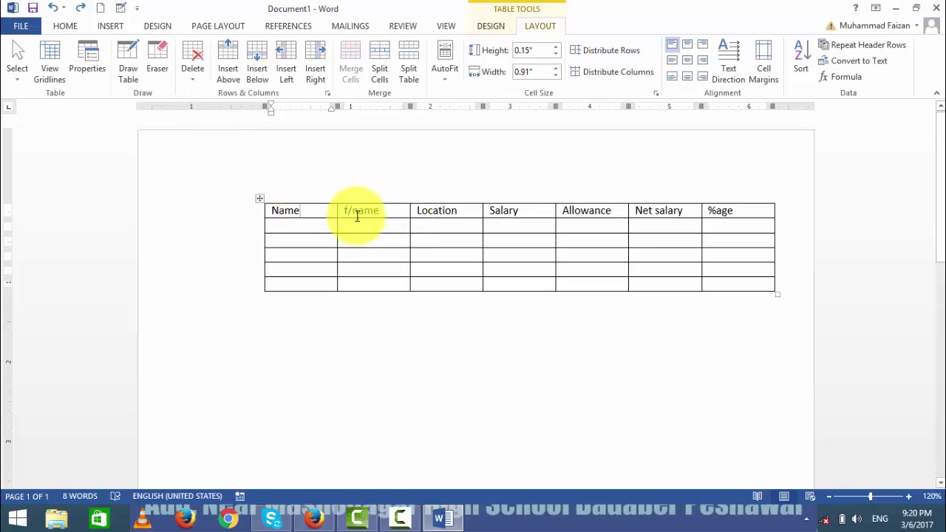
pyautogui.click(316, 211)
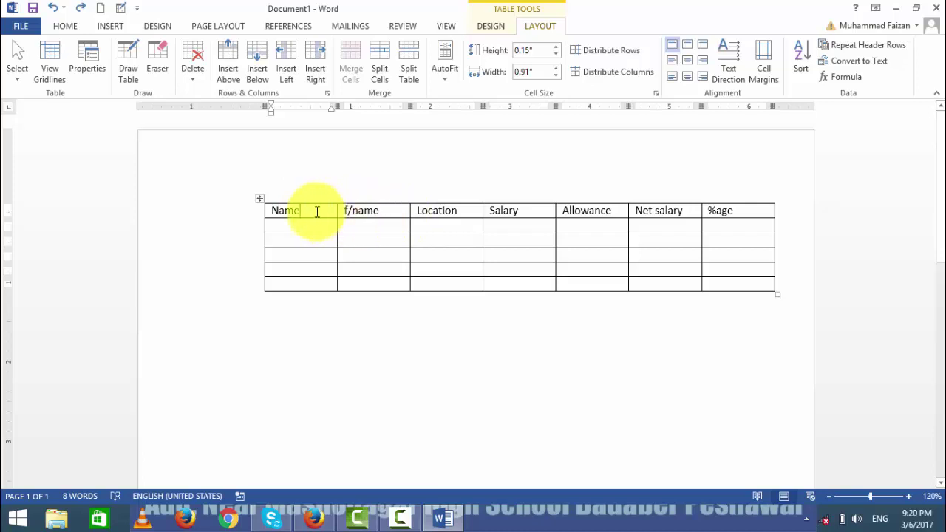
pyautogui.click(229, 77)
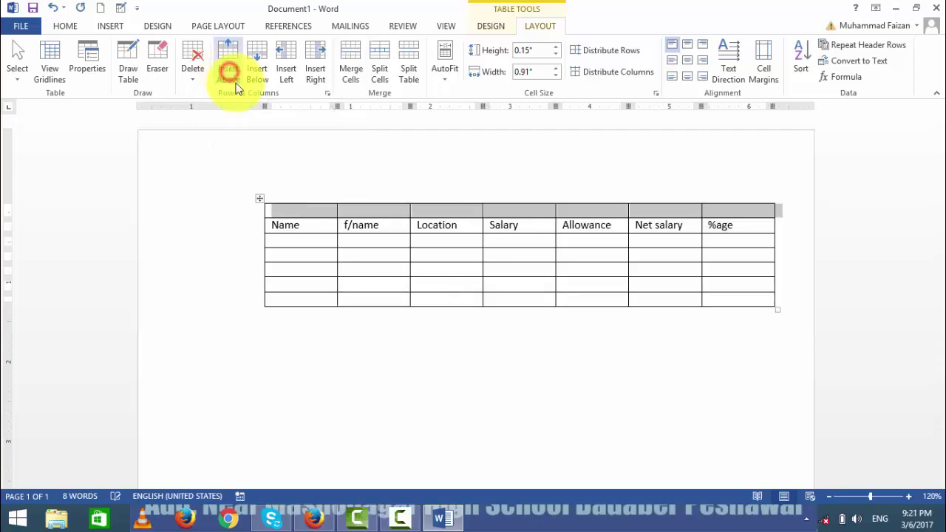
pyautogui.click(310, 227)
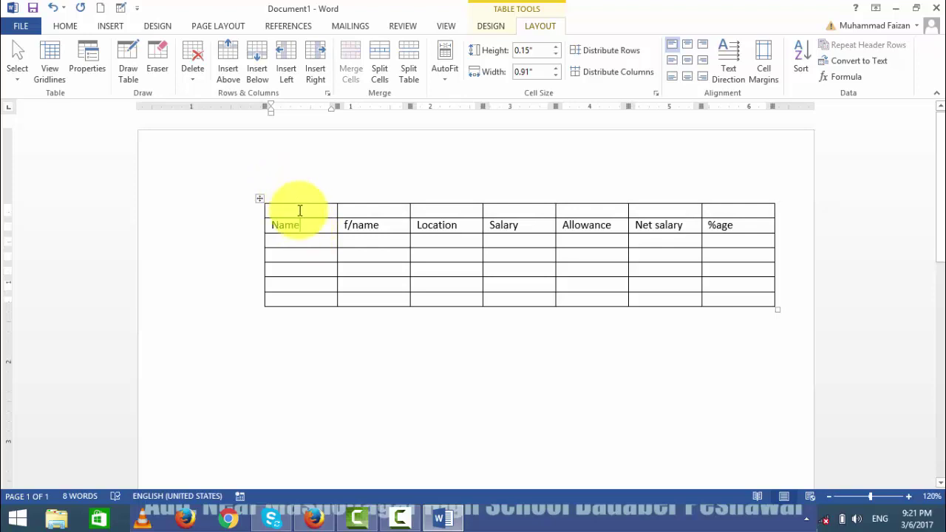
pyautogui.click(257, 72)
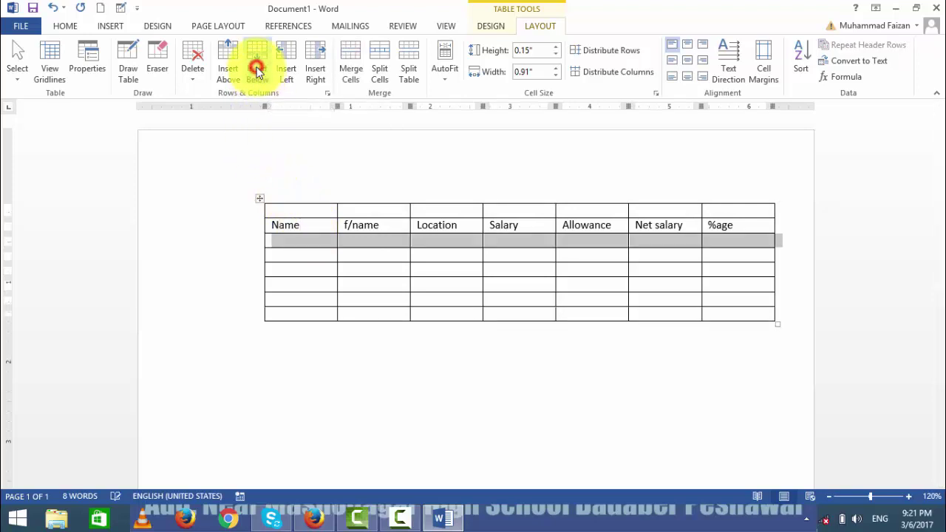
# - Add empty columns left and right of Name, then remove them
pyautogui.click(313, 226)
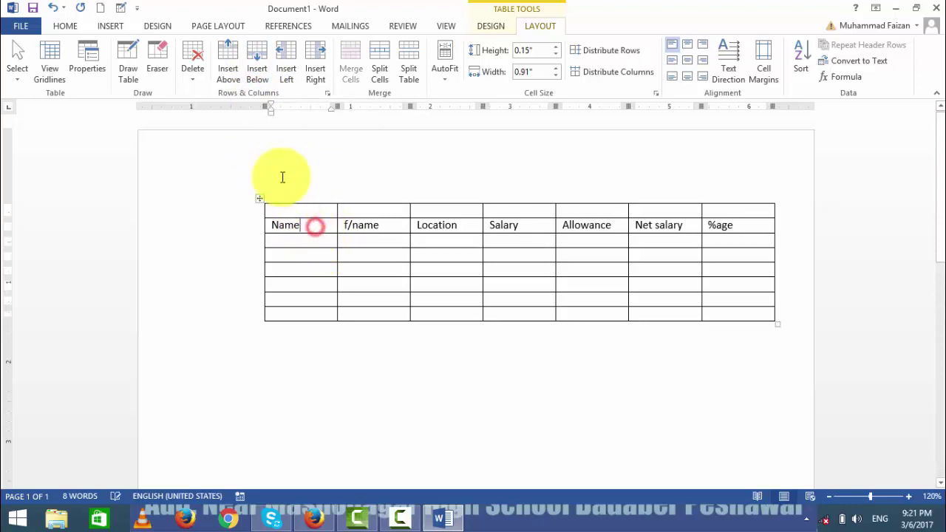
pyautogui.click(278, 78)
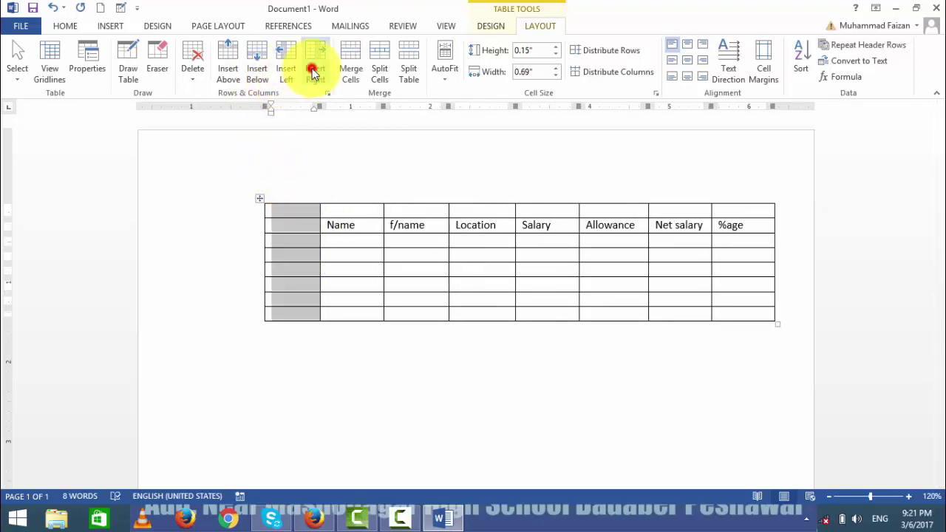
pyautogui.click(314, 71)
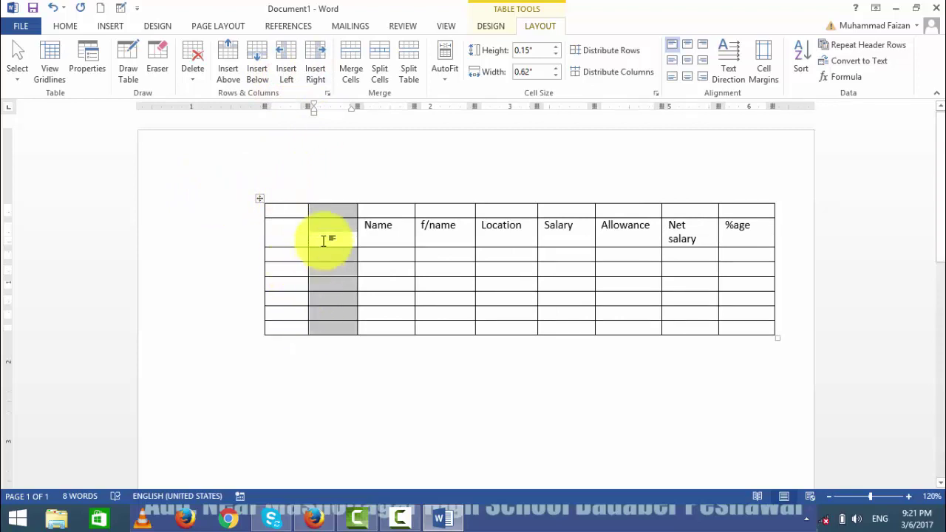
pyautogui.press('BackSpace')
pyautogui.press('BackSpace')
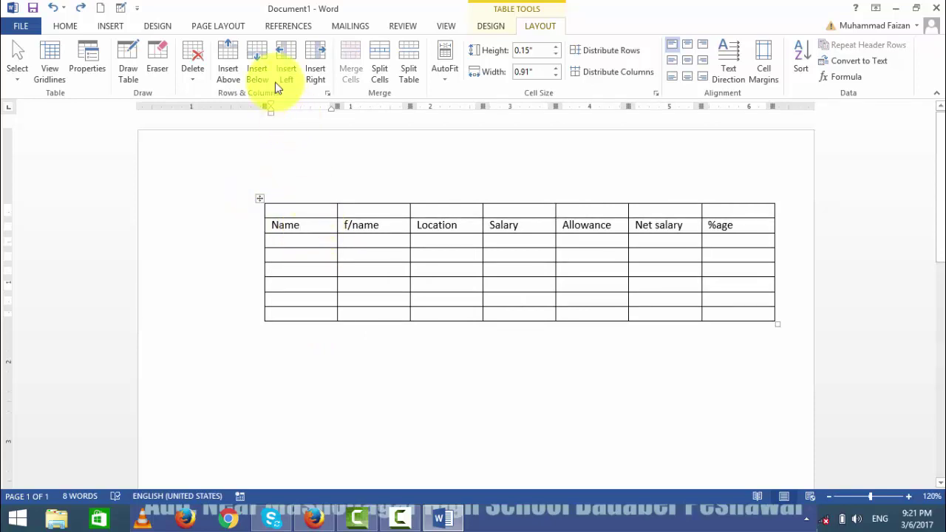
# - Add more rows and a column left of f/name, then undo the column and rows
pyautogui.click(256, 70)
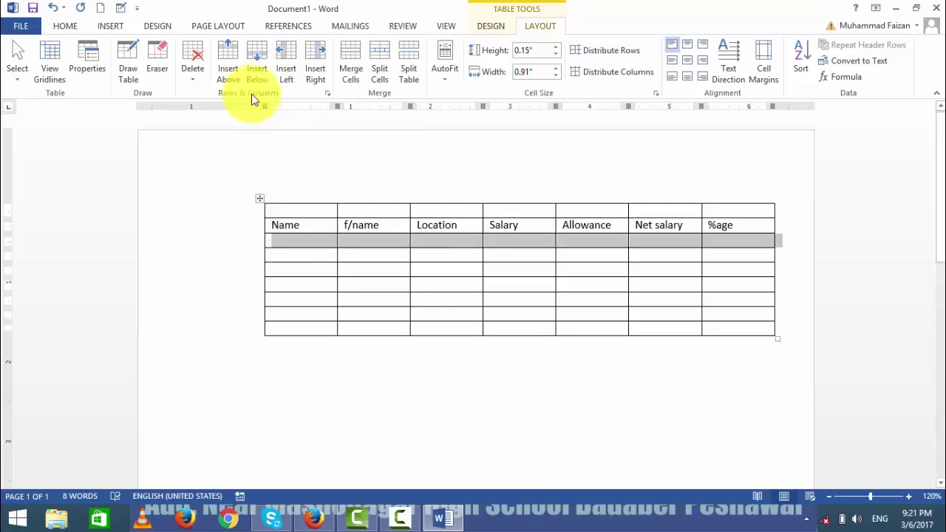
pyautogui.click(220, 70)
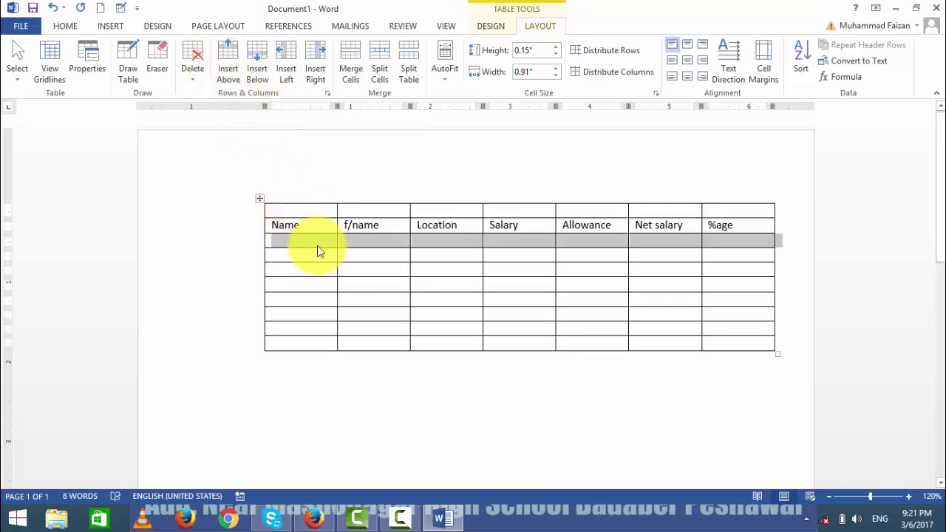
pyautogui.click(344, 226)
pyautogui.click(345, 227)
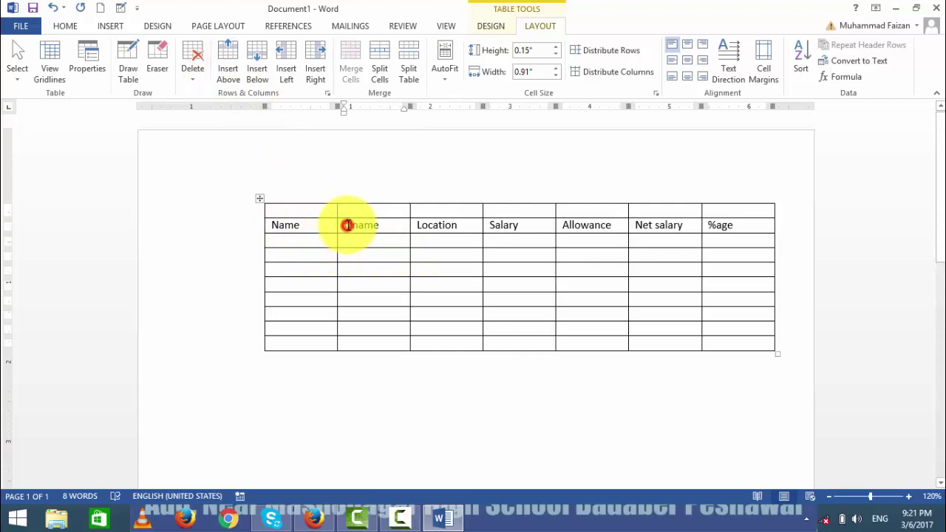
pyautogui.click(285, 72)
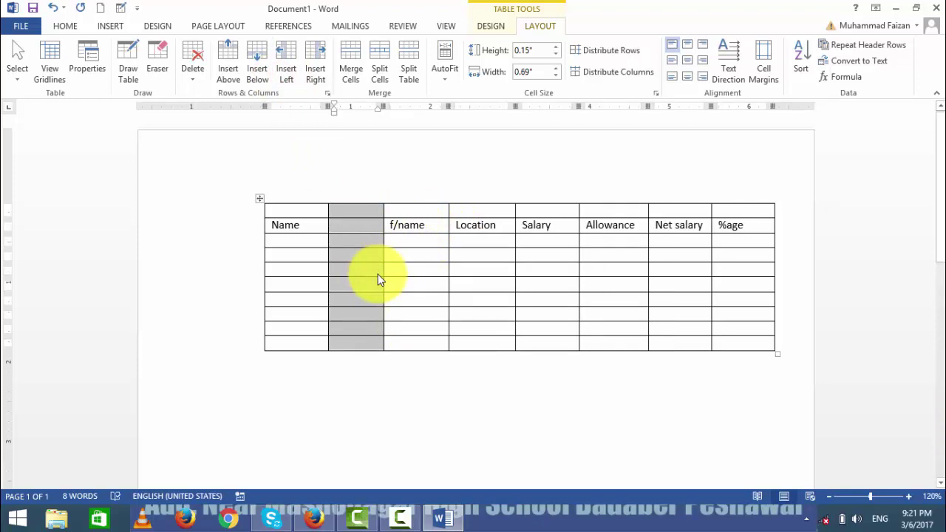
pyautogui.hotkey('ctrl', 'z')
pyautogui.hotkey('ctrl', 'z')
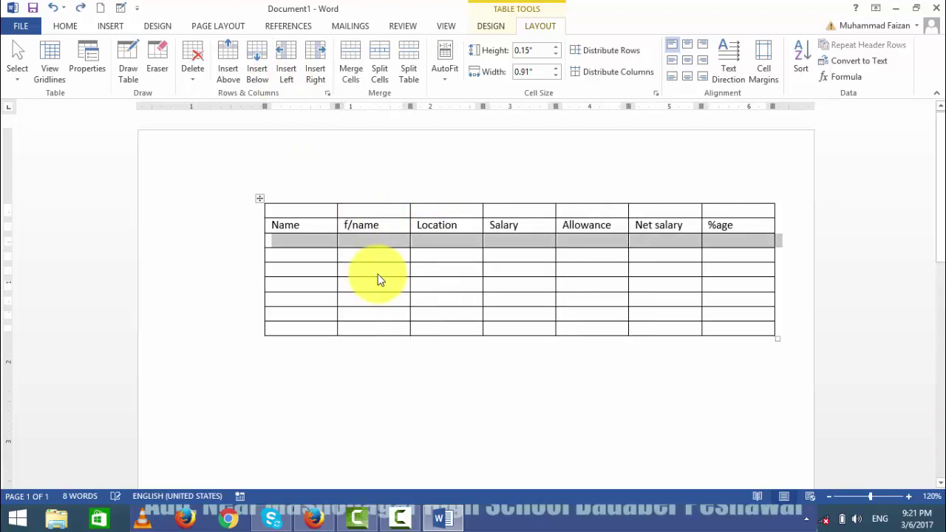
pyautogui.hotkey('ctrl', 'z')
pyautogui.hotkey('ctrl', 'z')
pyautogui.hotkey('ctrl', 'z')
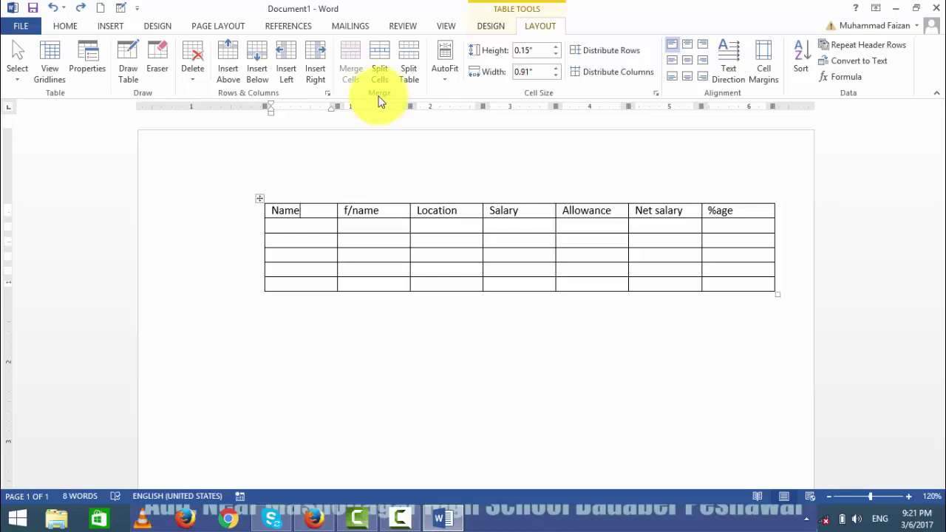
# - Merge the body cells under Location and Salary, then split them into two columns, five rows
pyautogui.moveTo(462, 230)
pyautogui.mouseDown()
pyautogui.moveTo(516, 255)
pyautogui.moveTo(532, 282)
pyautogui.mouseUp()
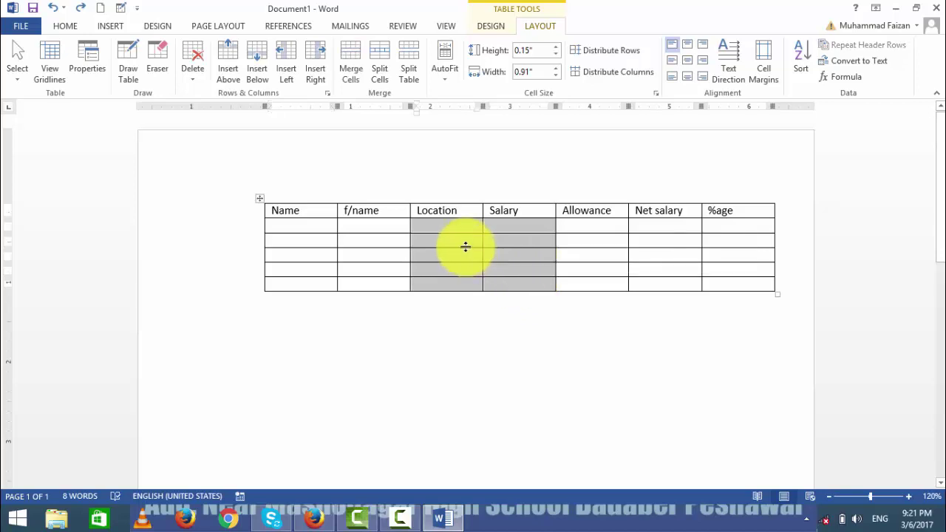
pyautogui.click(353, 72)
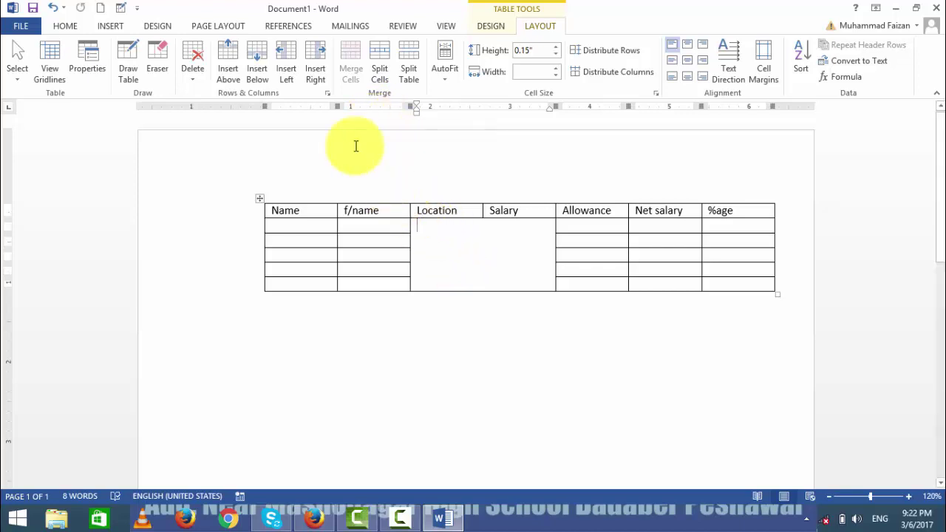
pyautogui.click(379, 65)
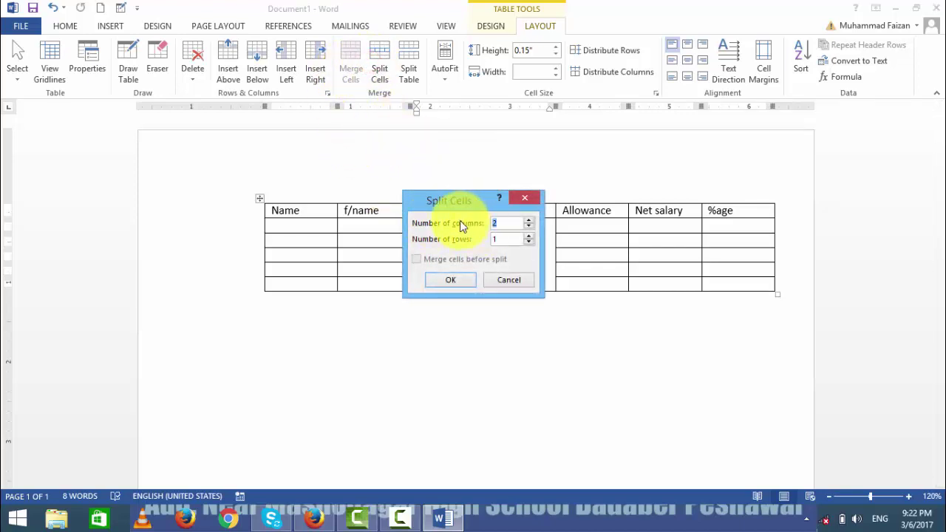
pyautogui.click(529, 236)
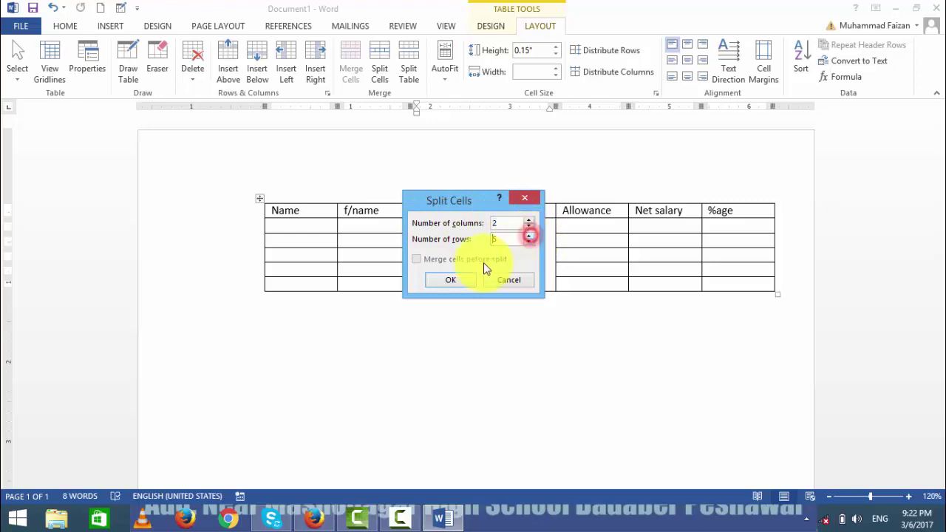
pyautogui.click(453, 279)
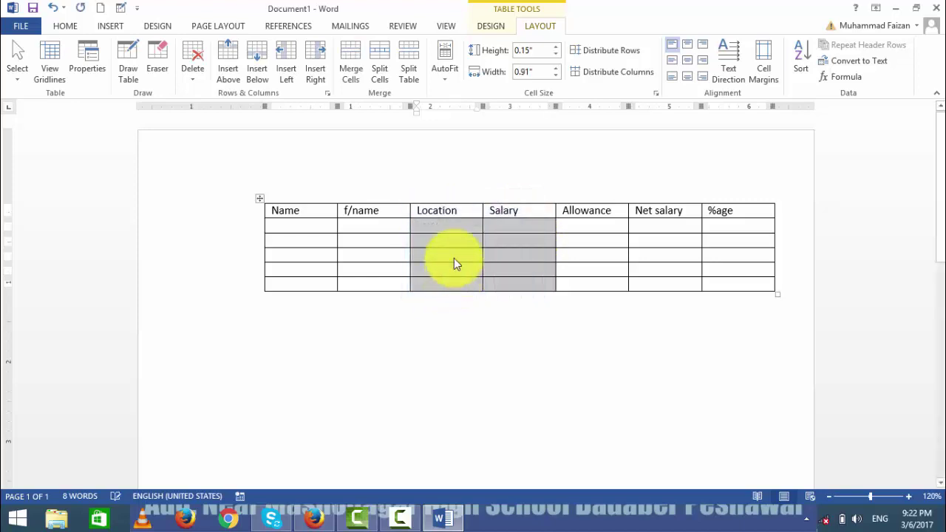
pyautogui.click(379, 51)
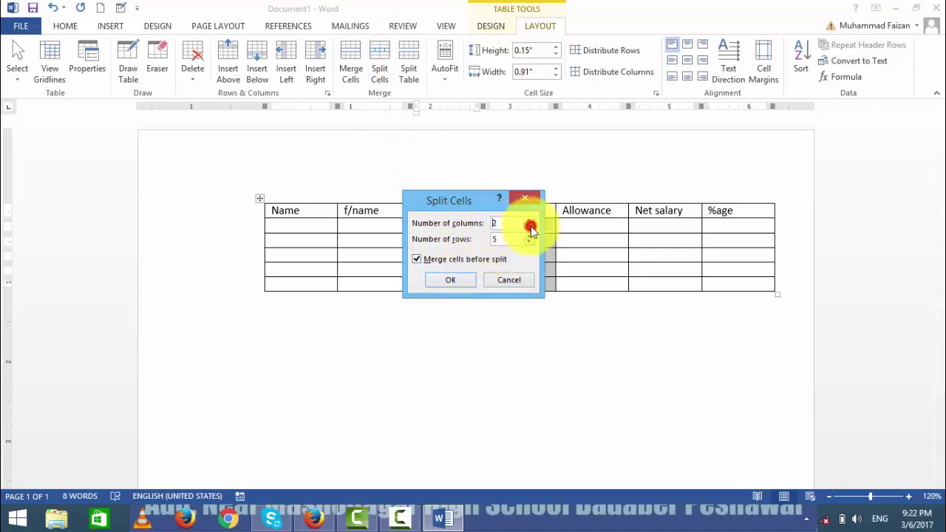
pyautogui.click(450, 280)
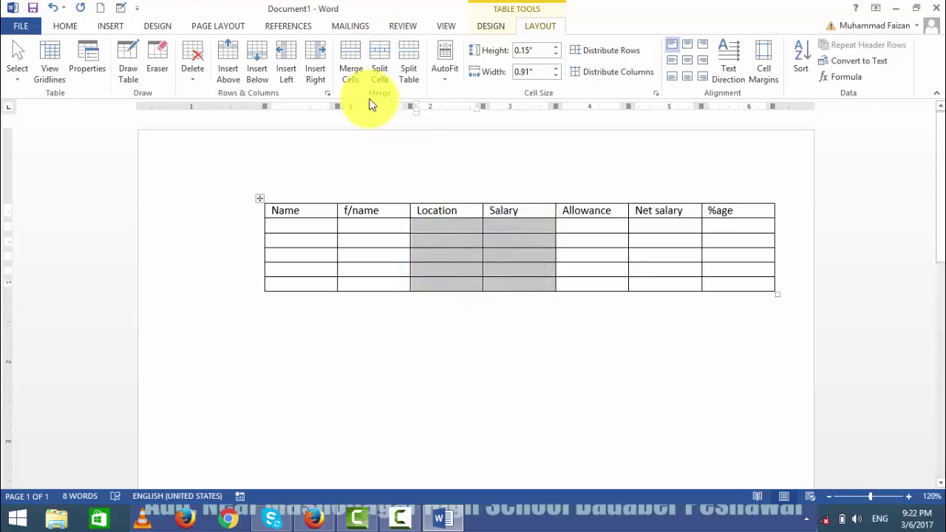
# - Re-merge the Location and Salary body cells and leave Split Cells without splitting them
pyautogui.click(343, 59)
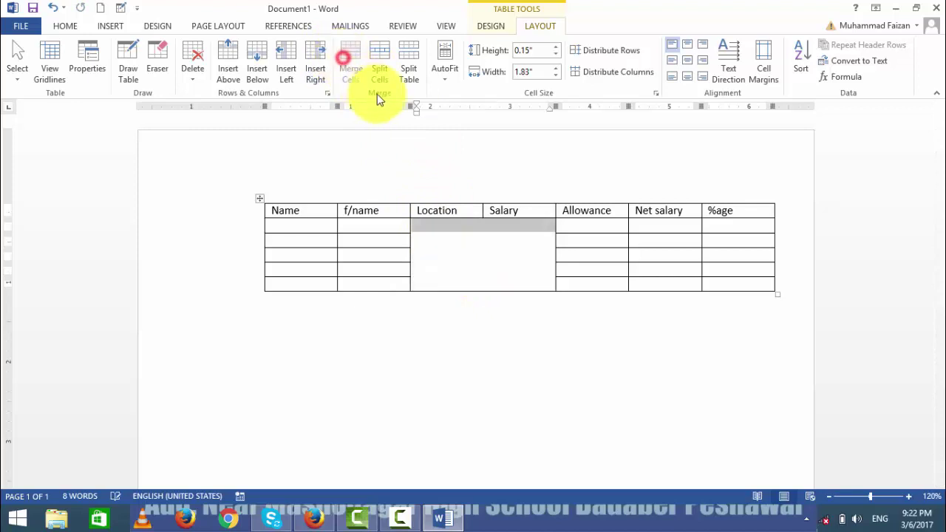
pyautogui.click(379, 60)
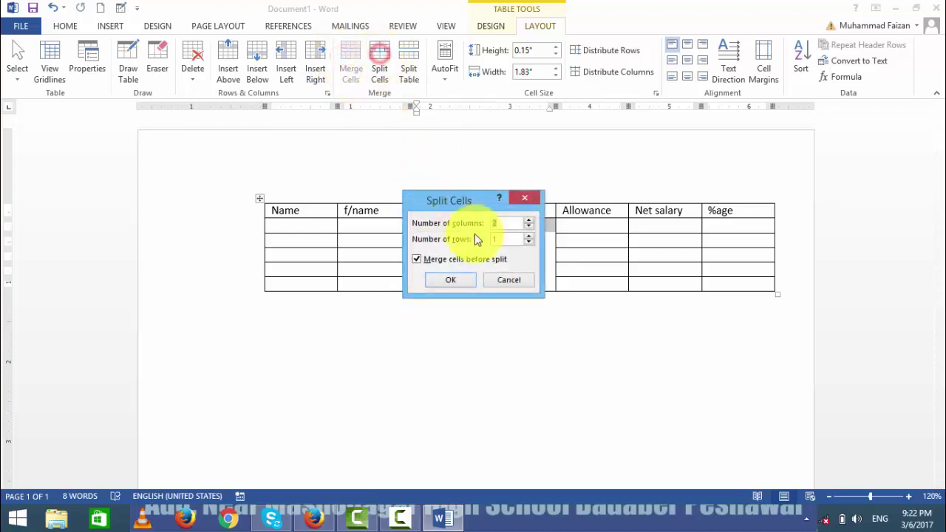
pyautogui.click(530, 226)
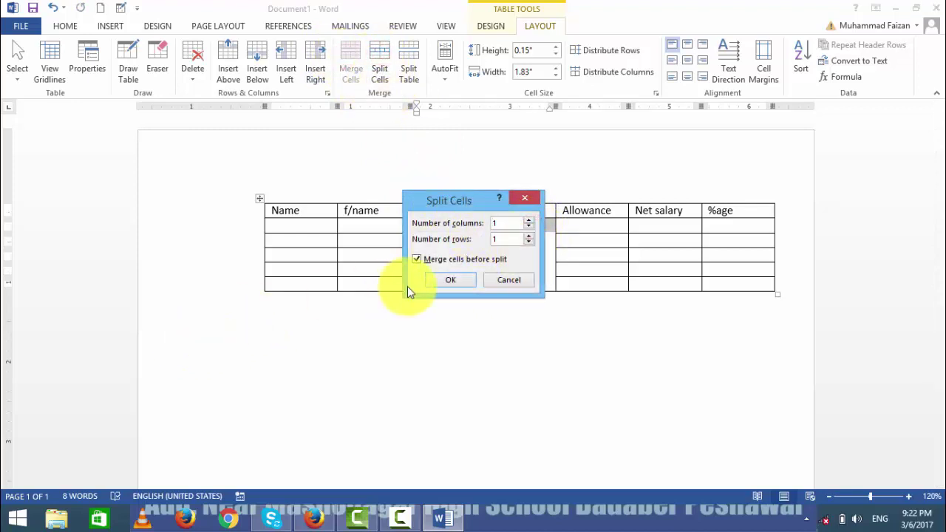
pyautogui.click(440, 282)
pyautogui.click(465, 262)
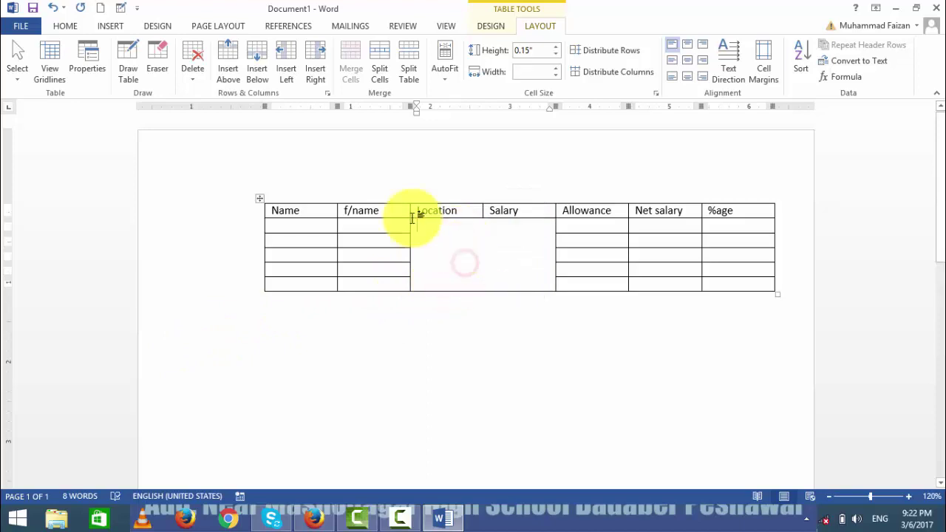
pyautogui.click(376, 70)
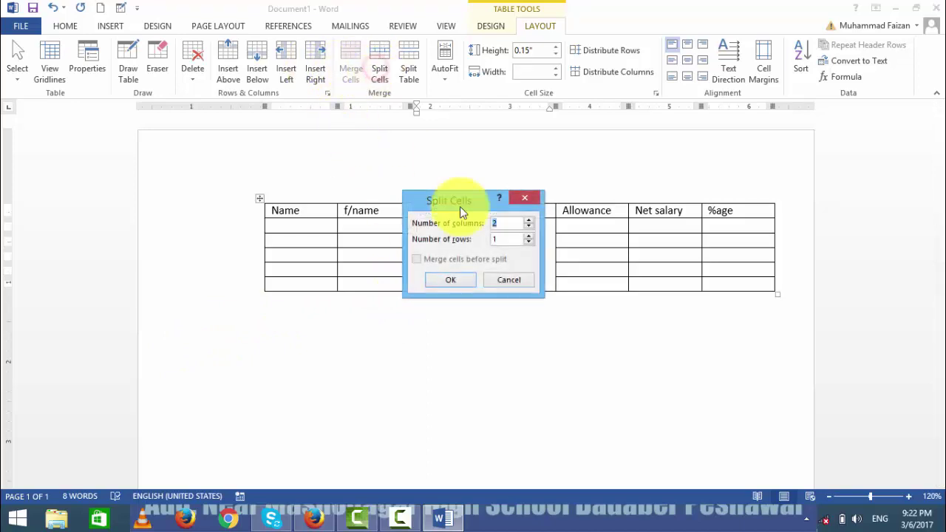
pyautogui.click(528, 236)
pyautogui.click(529, 236)
pyautogui.click(528, 236)
pyautogui.click(528, 236)
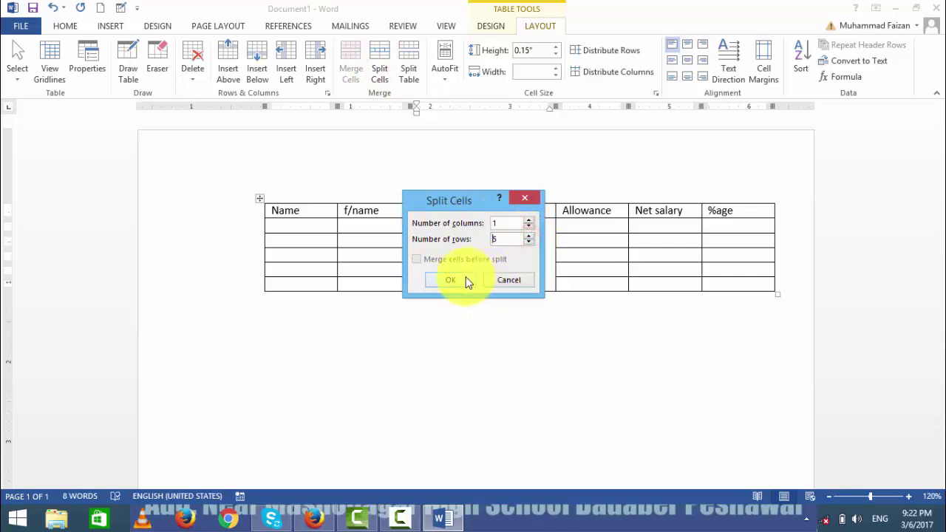
pyautogui.click(530, 236)
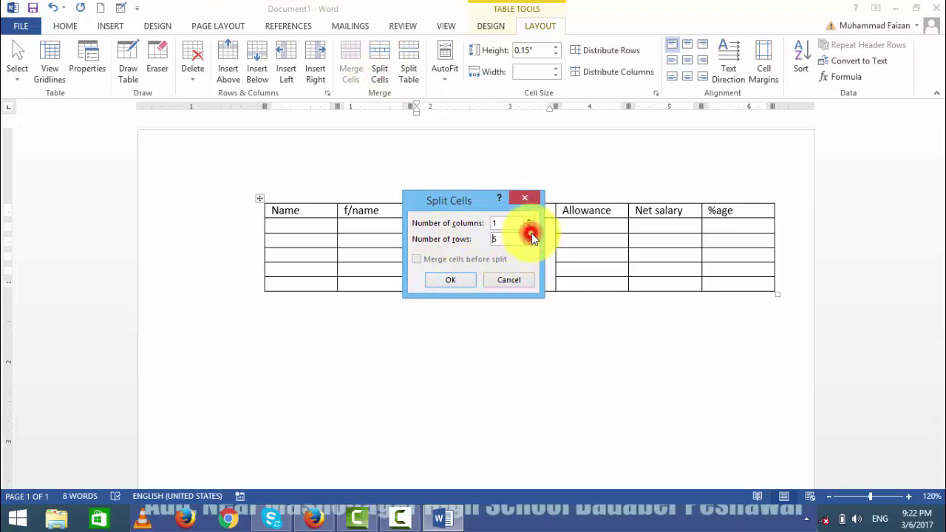
pyautogui.click(429, 286)
pyautogui.click(442, 259)
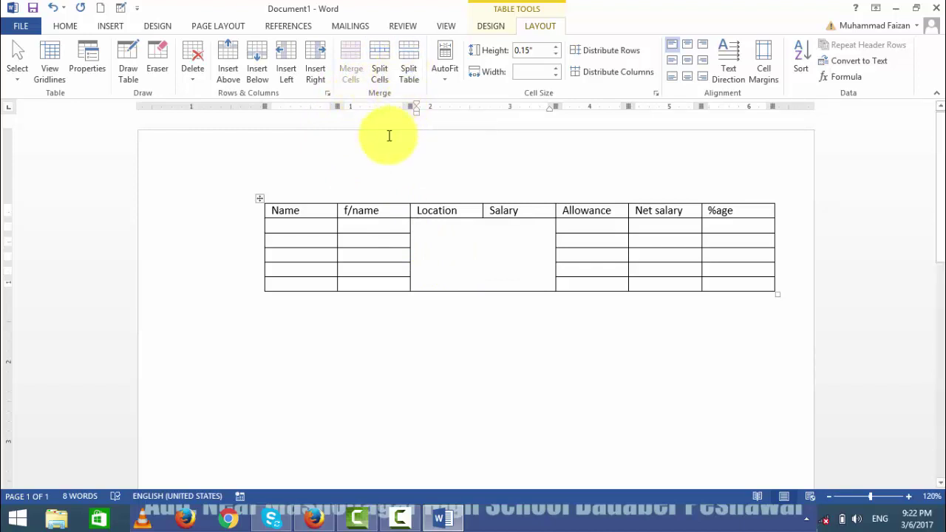
# - Undo the Location/Salary merge, then split the table at the third row and undo it
pyautogui.hotkey('ctrl', 'z')
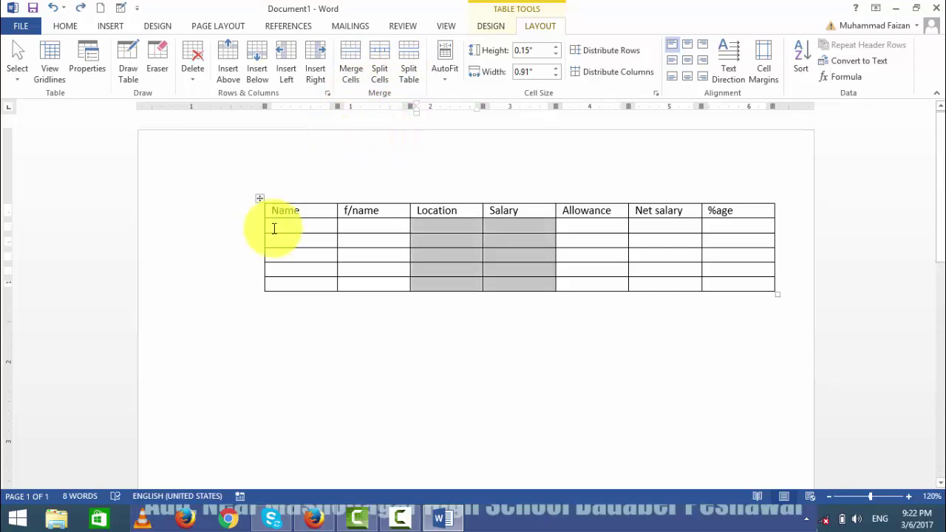
pyautogui.click(291, 243)
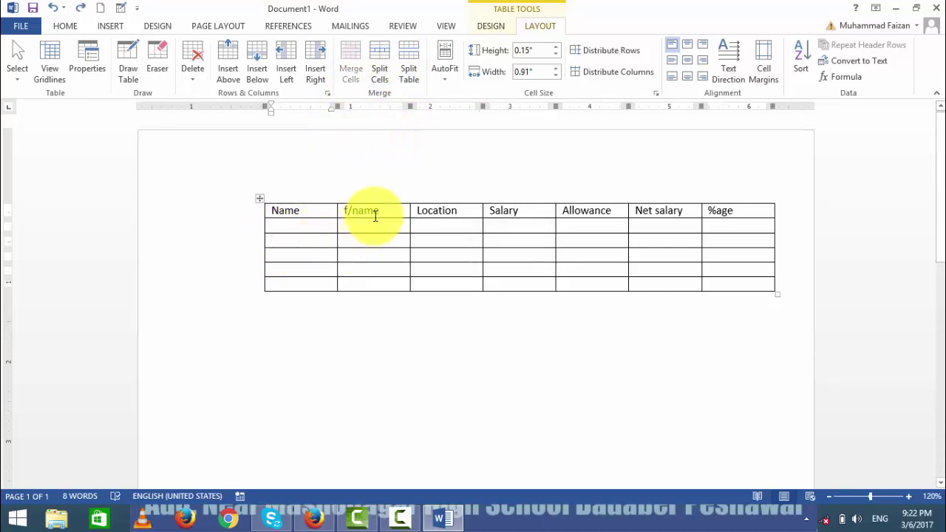
pyautogui.click(409, 69)
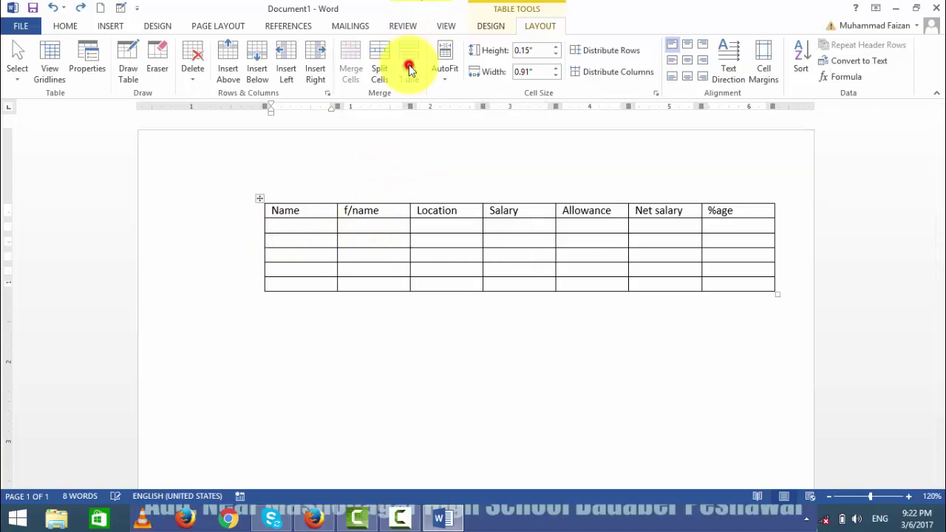
pyautogui.click(323, 241)
pyautogui.hotkey('ctrl', 'z')
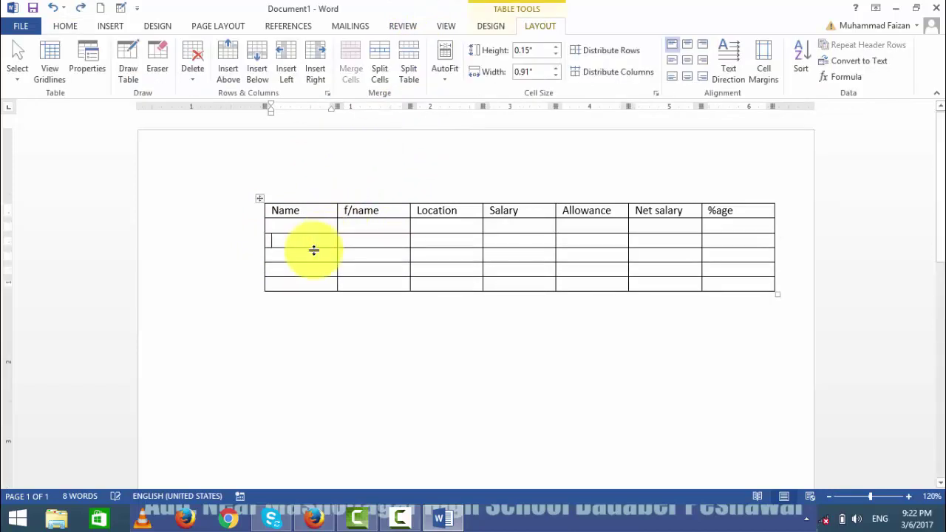
# - Split the table again, drag the lower part down and back, then undo to rejoin it
pyautogui.click(296, 258)
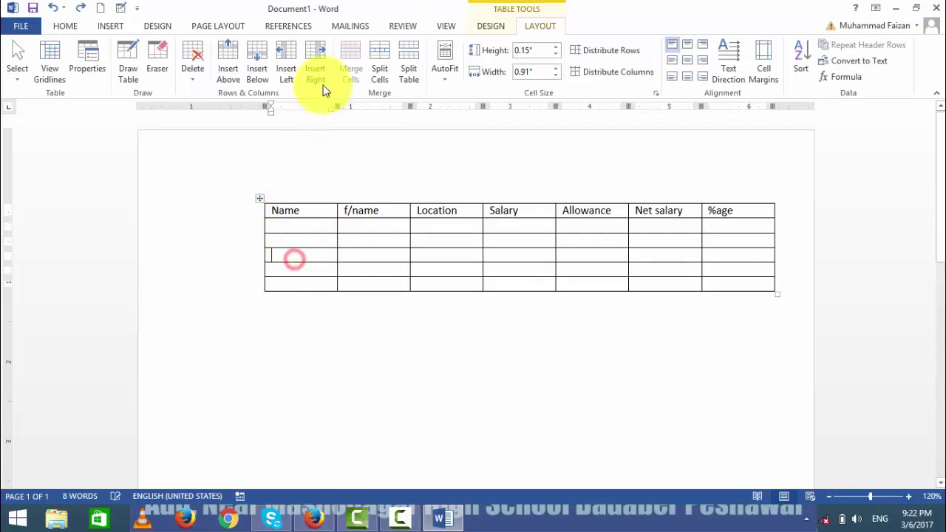
pyautogui.click(419, 58)
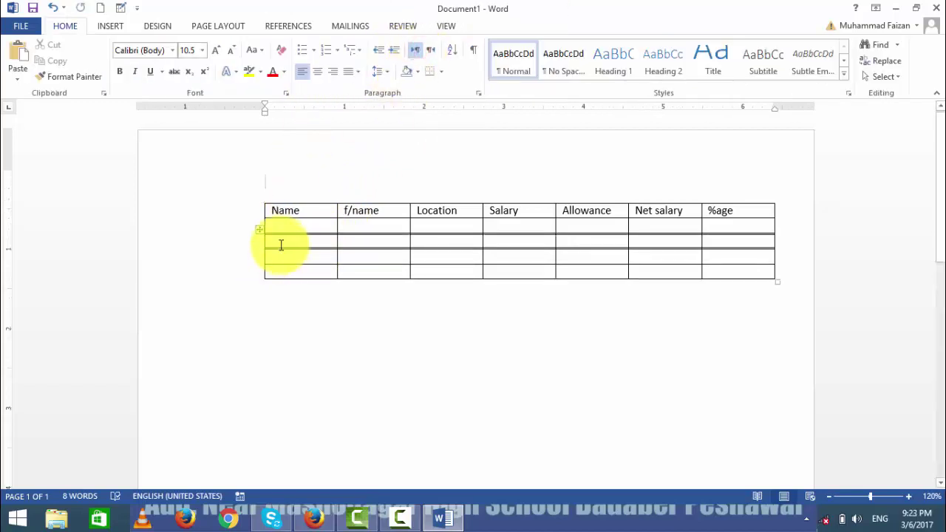
pyautogui.moveTo(258, 228); pyautogui.dragTo(249, 341)
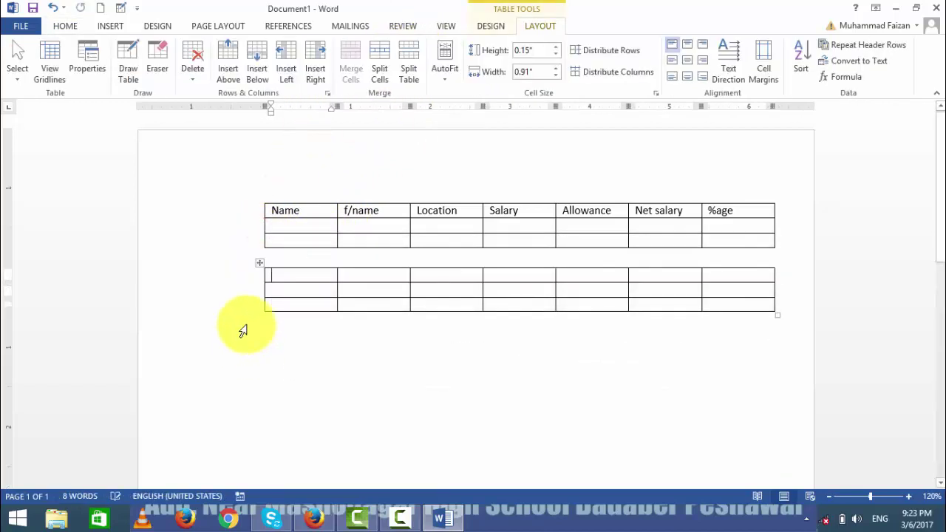
pyautogui.moveTo(259, 261); pyautogui.dragTo(230, 366)
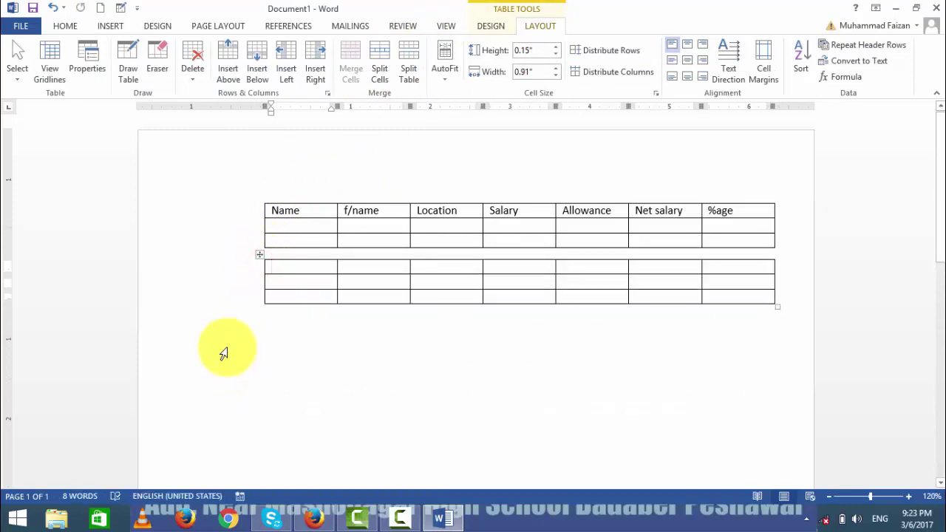
pyautogui.hotkey('ctrl', 'z')
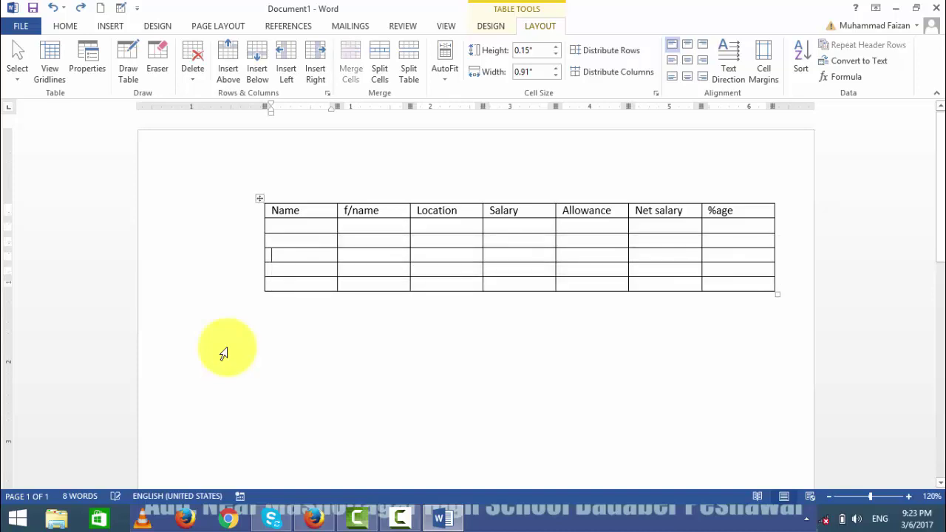
pyautogui.click(293, 257)
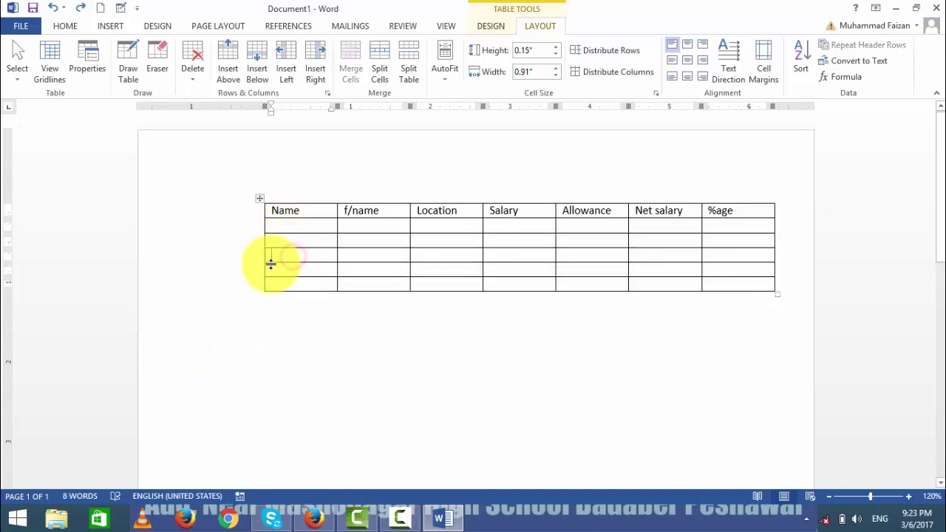
# - Split the row-3 Name cell into 2 columns by 1 row and click into both halves
pyautogui.click(380, 71)
pyautogui.click(473, 281)
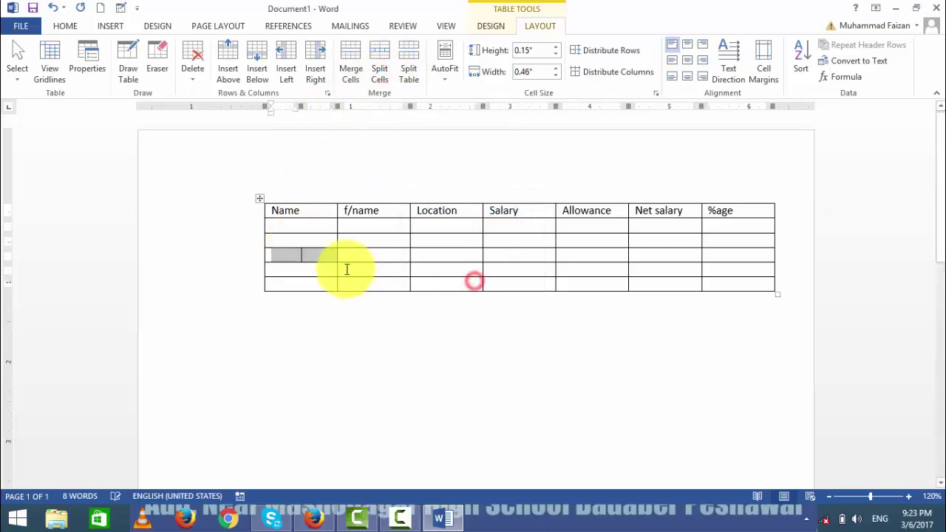
pyautogui.click(345, 268)
pyautogui.click(297, 251)
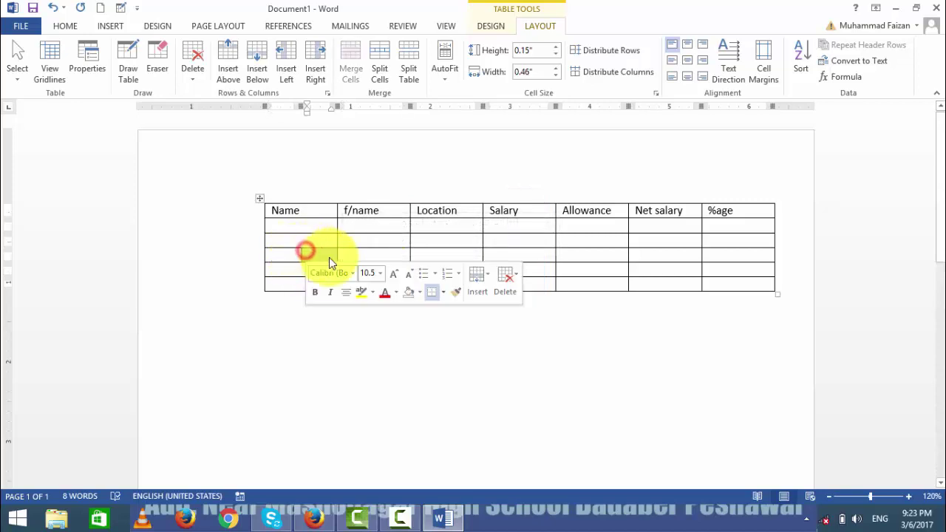
pyautogui.click(296, 253)
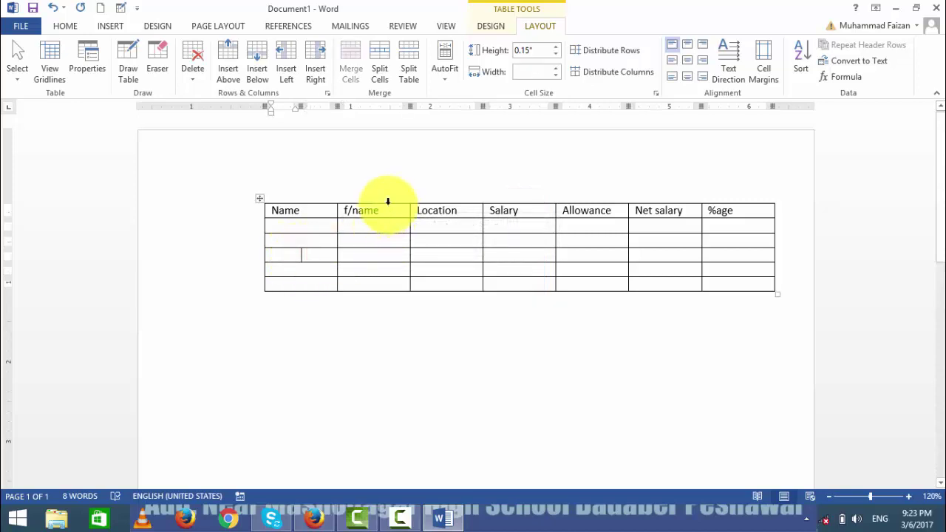
pyautogui.click(288, 253)
pyautogui.click(327, 258)
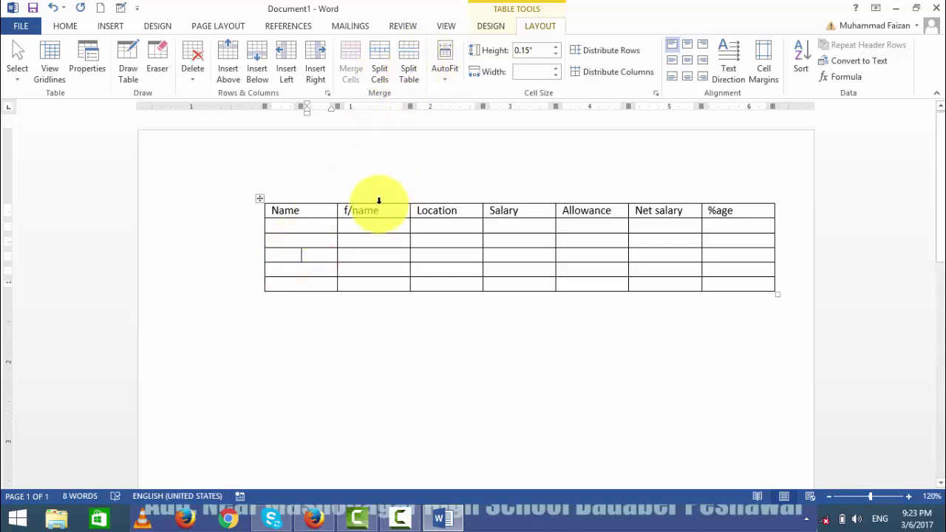
pyautogui.click(260, 197)
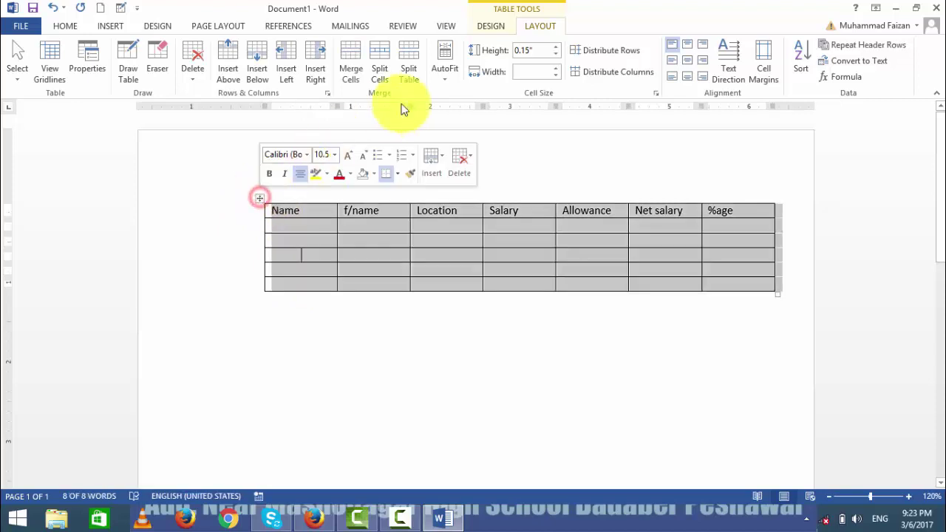
pyautogui.click(442, 71)
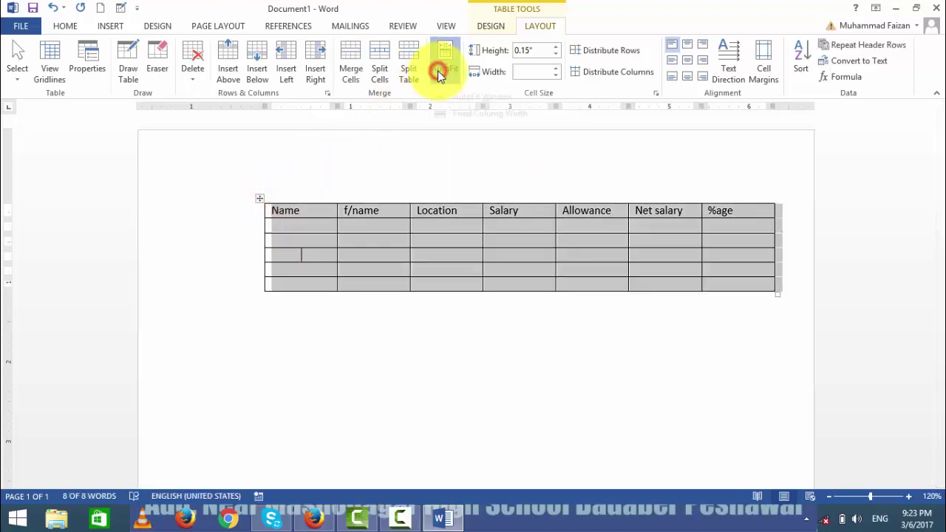
pyautogui.click(459, 95)
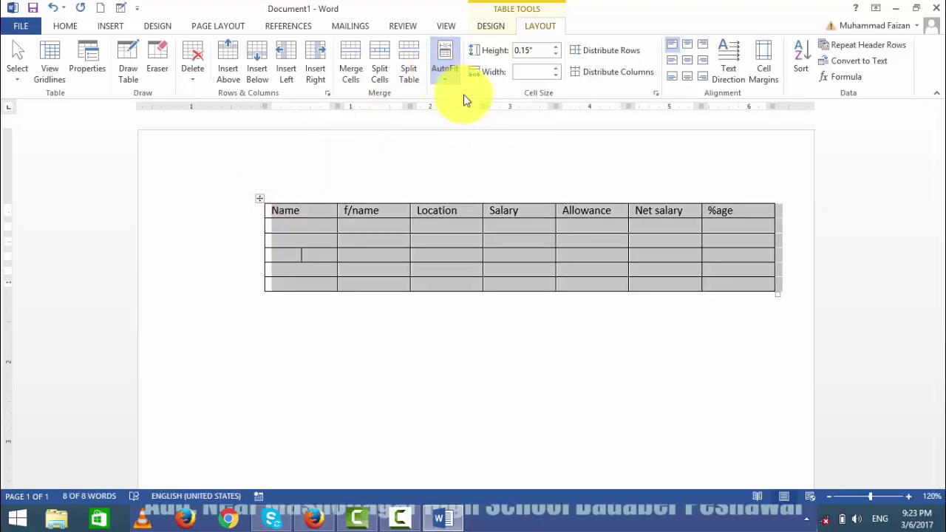
pyautogui.click(441, 74)
pyautogui.click(462, 111)
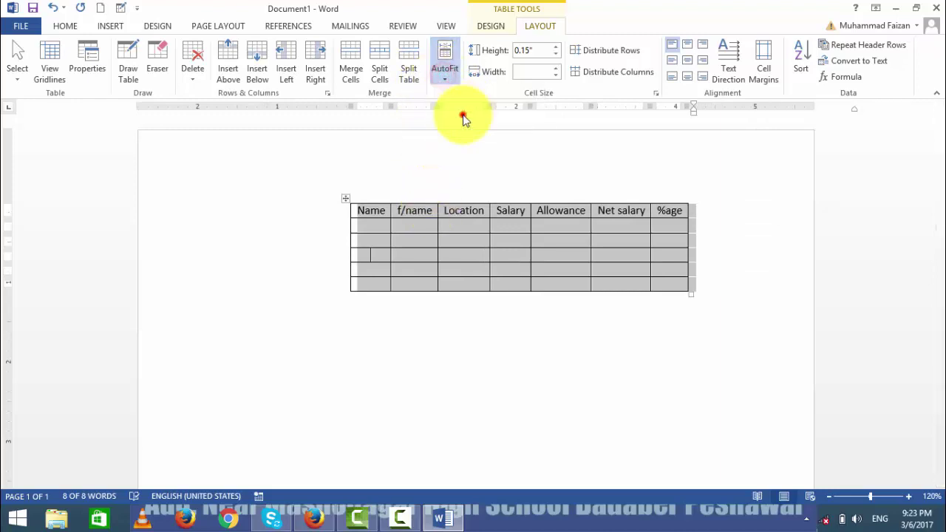
pyautogui.click(442, 75)
pyautogui.click(453, 127)
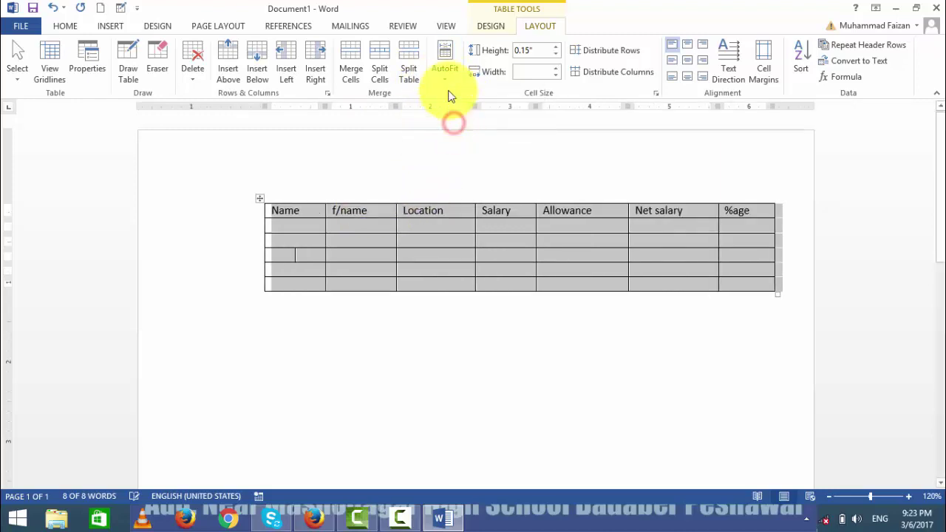
pyautogui.click(441, 69)
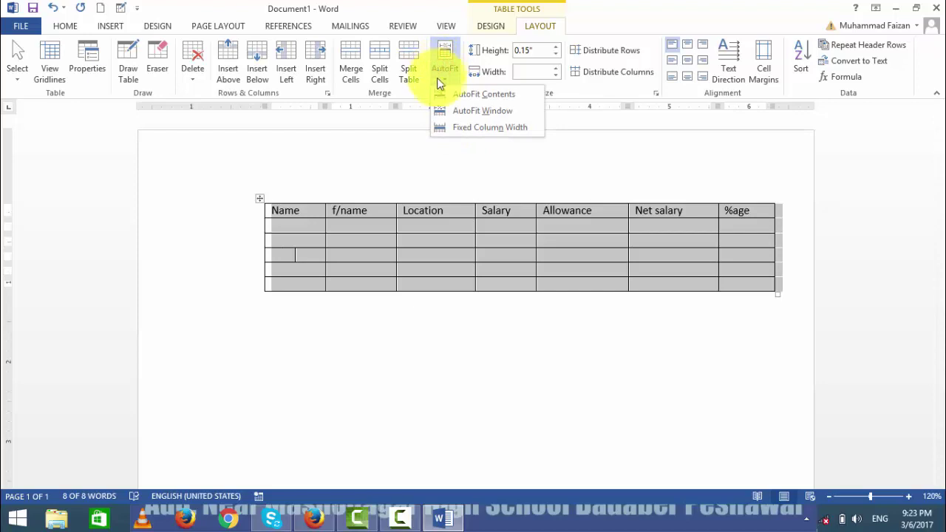
pyautogui.click(584, 99)
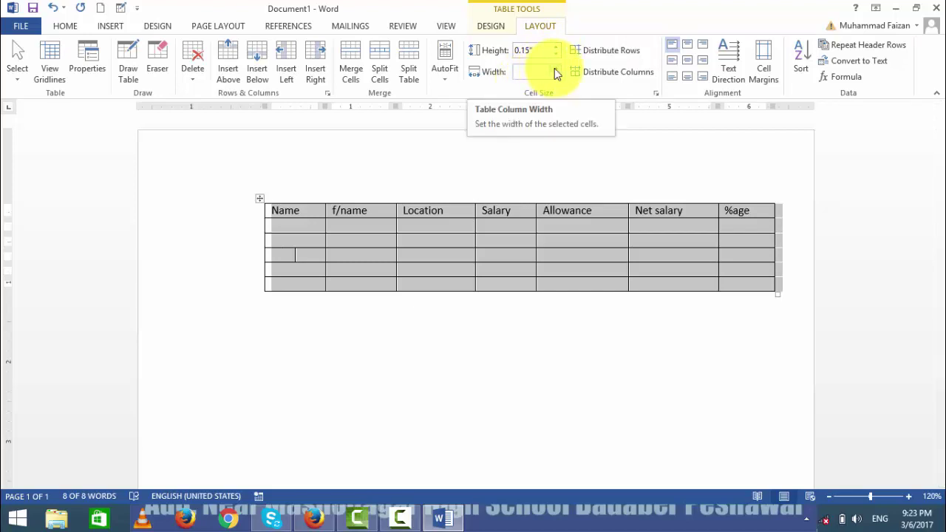
pyautogui.click(554, 68)
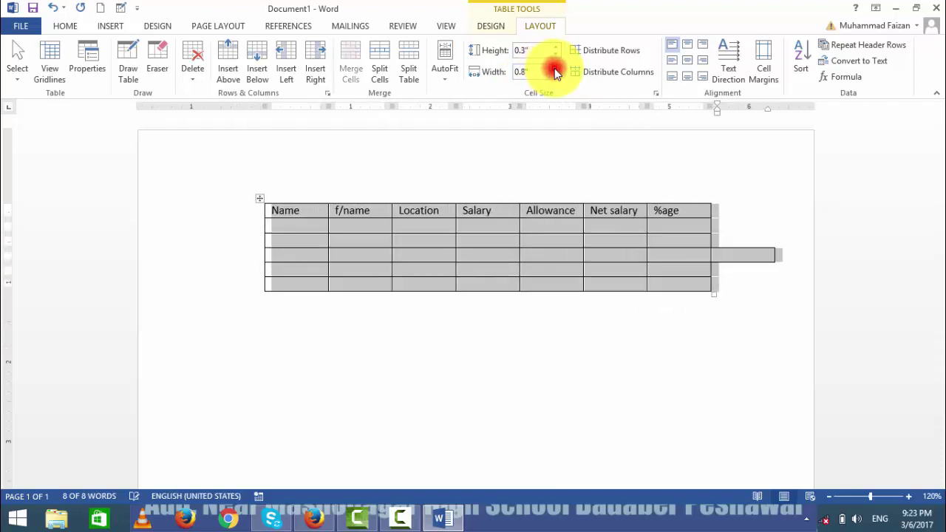
pyautogui.click(554, 68)
pyautogui.click(555, 68)
pyautogui.click(554, 68)
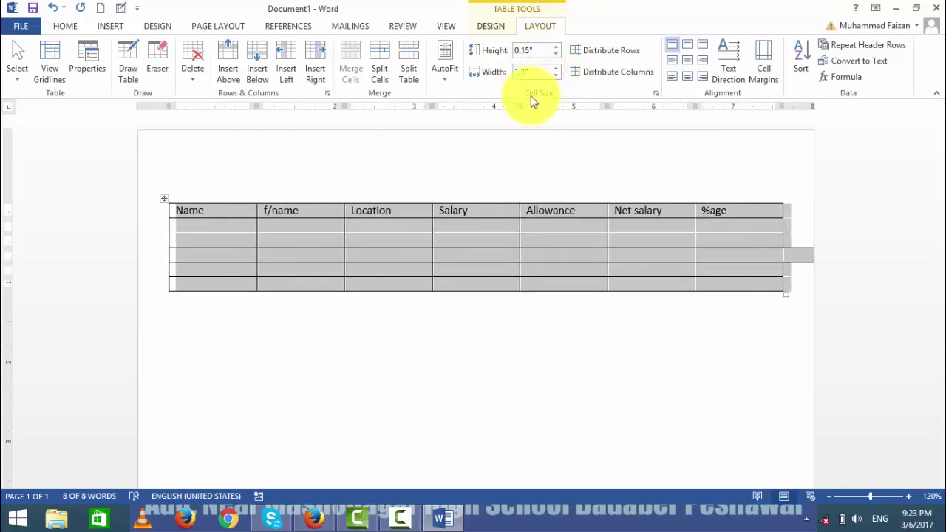
pyautogui.press('Down')
pyautogui.press('Down')
pyautogui.press('Down')
pyautogui.press('Down')
pyautogui.press('Down')
pyautogui.press('Down')
pyautogui.press('Down')
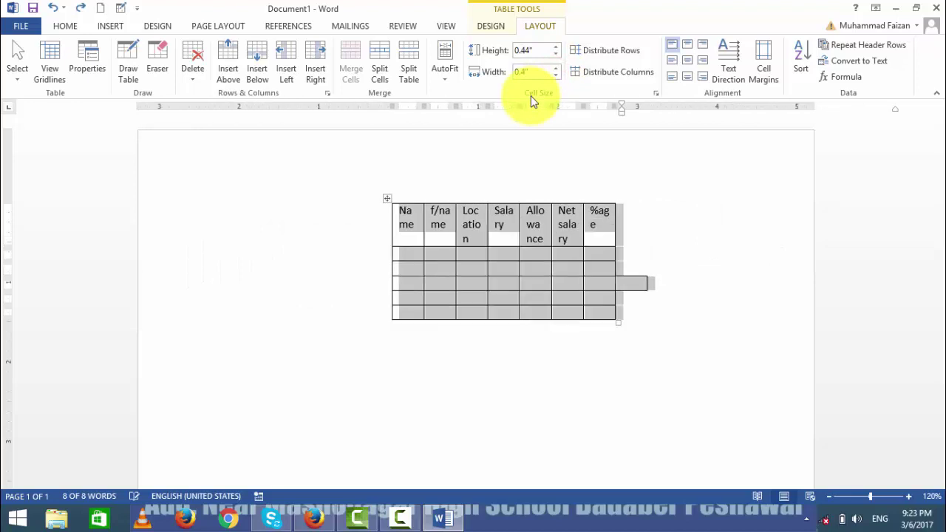
pyautogui.press('Down')
pyautogui.press('Down')
pyautogui.press('Down')
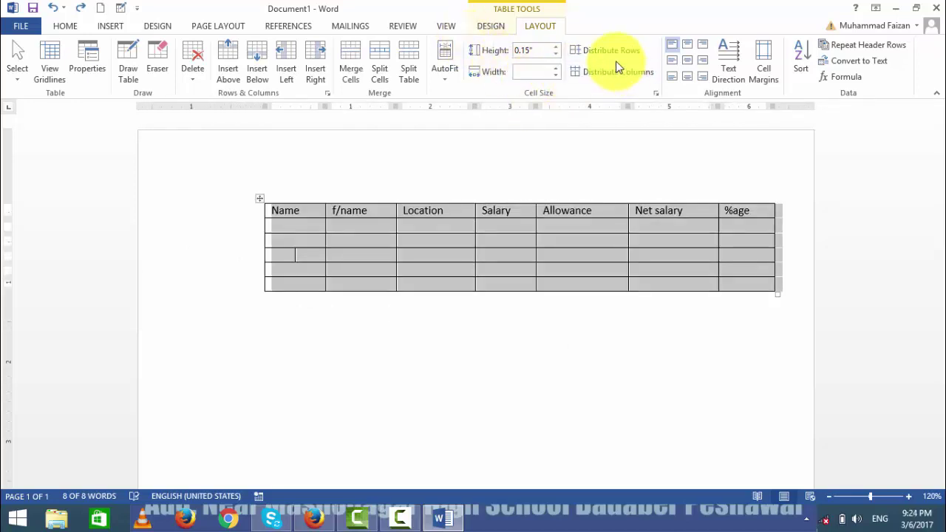
pyautogui.click(524, 261)
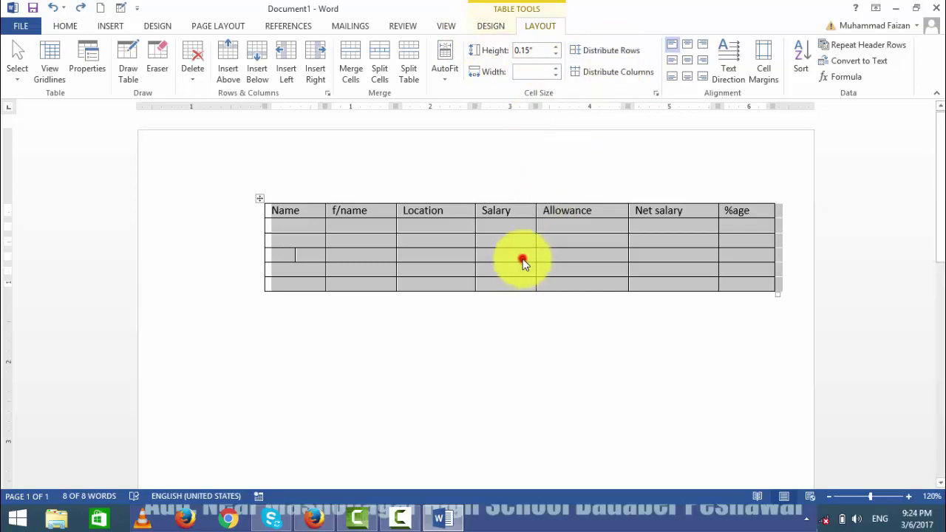
pyautogui.moveTo(500, 211); pyautogui.dragTo(509, 274)
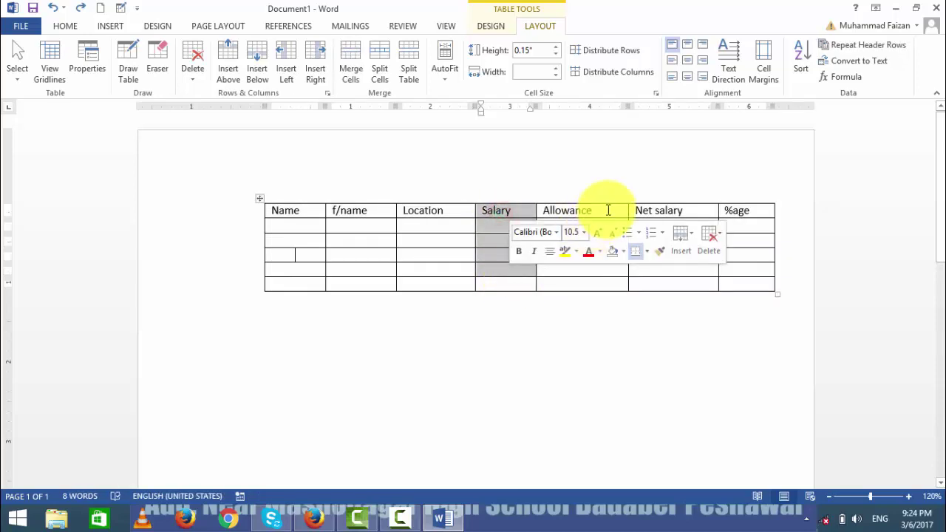
pyautogui.moveTo(604, 209); pyautogui.dragTo(592, 226)
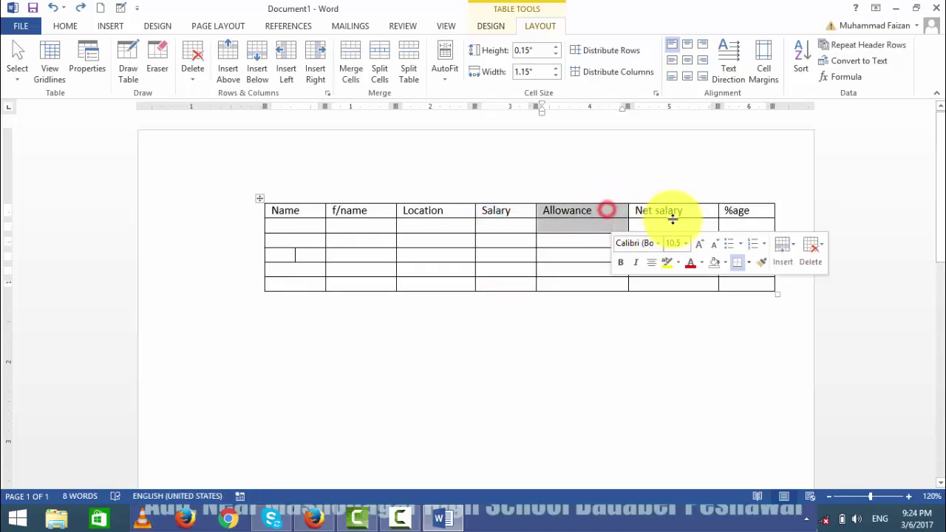
pyautogui.click(259, 198)
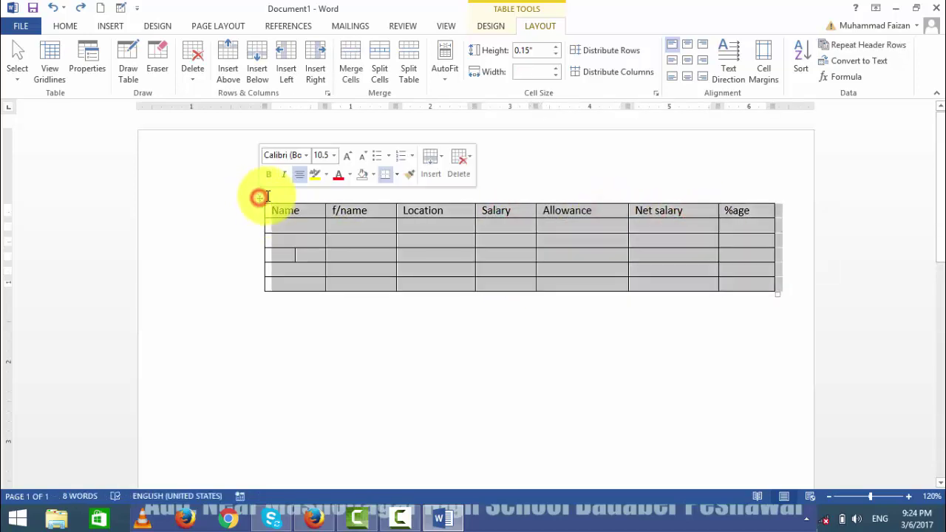
pyautogui.click(582, 52)
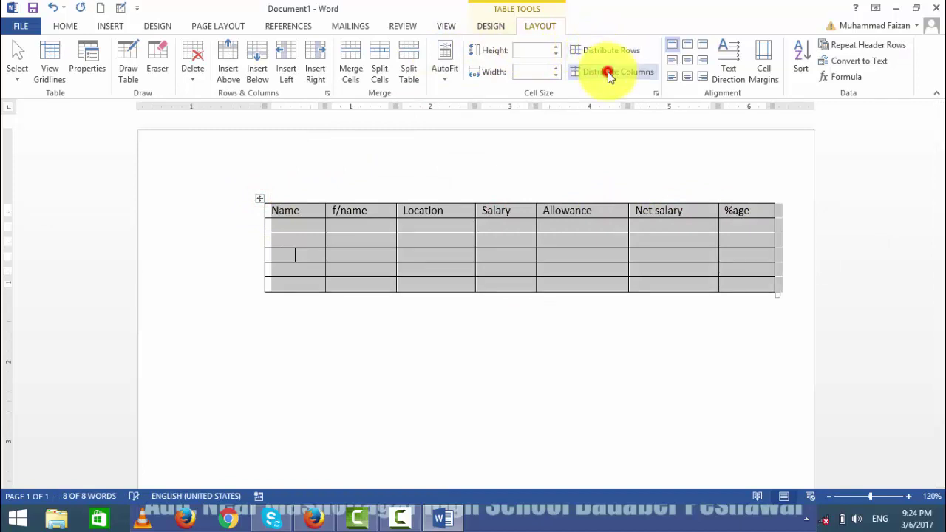
pyautogui.click(608, 72)
pyautogui.click(602, 277)
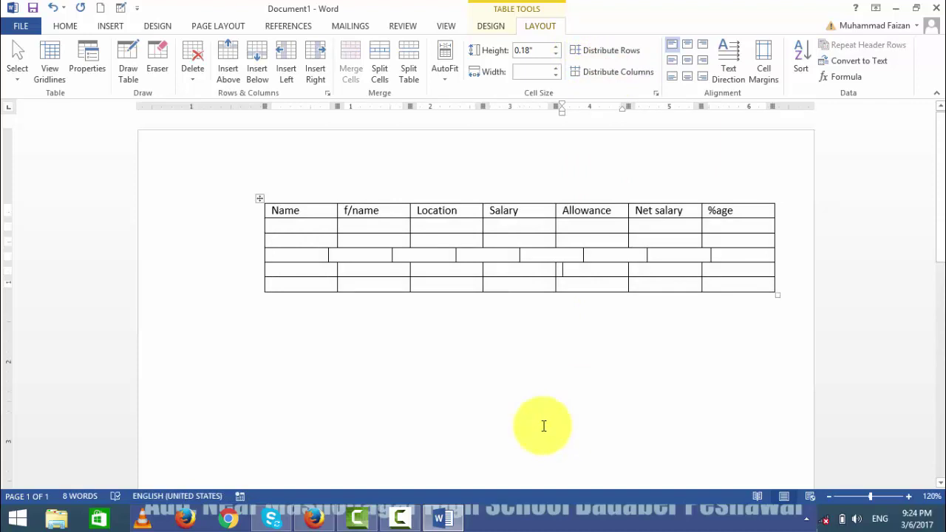
pyautogui.hotkey('ctrl', 'z')
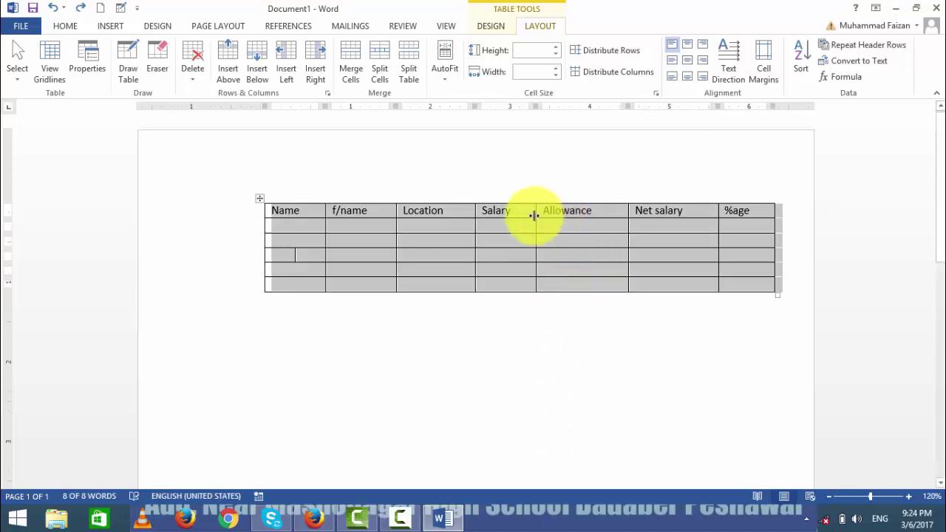
pyautogui.moveTo(541, 222)
pyautogui.mouseDown()
pyautogui.moveTo(619, 291)
pyautogui.moveTo(539, 247)
pyautogui.mouseUp()
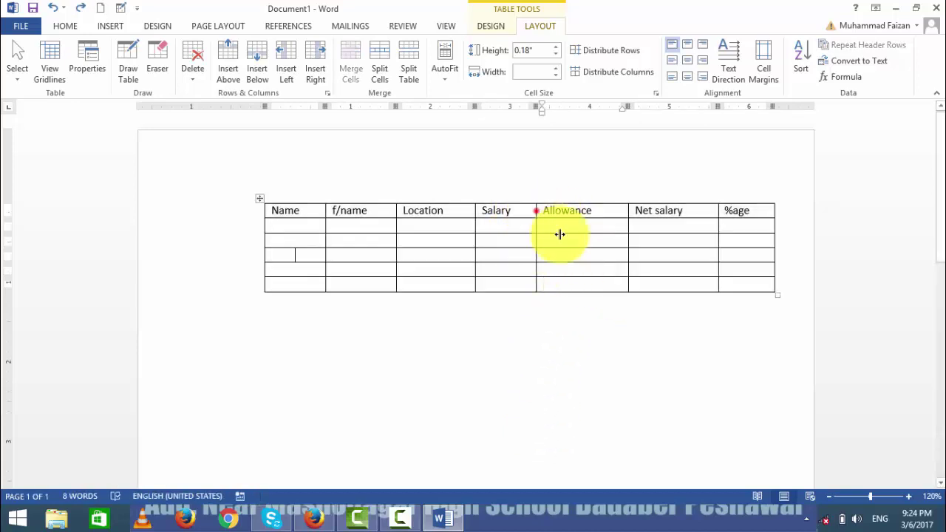
# - After undoing a trial Salary border drag, delete the Allowance, Net salary and %age columns
pyautogui.moveTo(538, 214)
pyautogui.mouseDown()
pyautogui.moveTo(615, 296)
pyautogui.moveTo(568, 220)
pyautogui.mouseUp()
pyautogui.hotkey('ctrl', 'z')
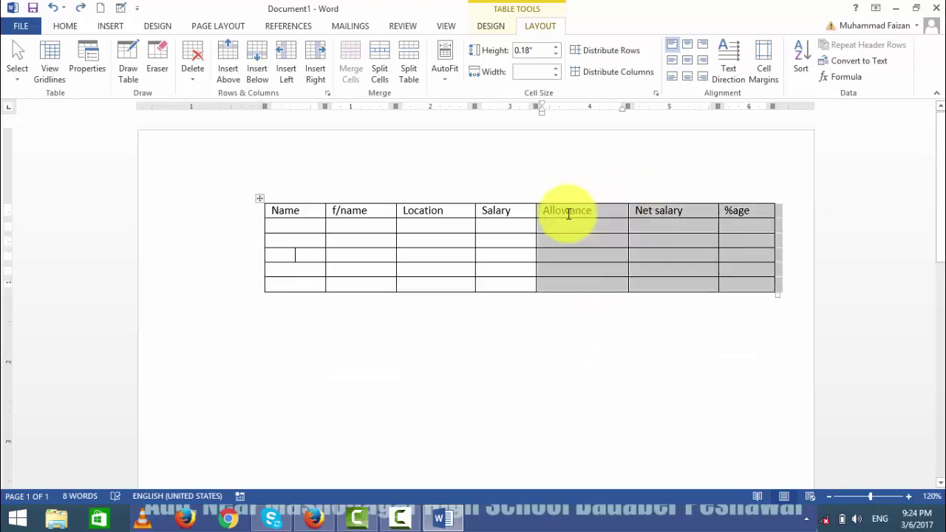
pyautogui.rightClick(567, 213)
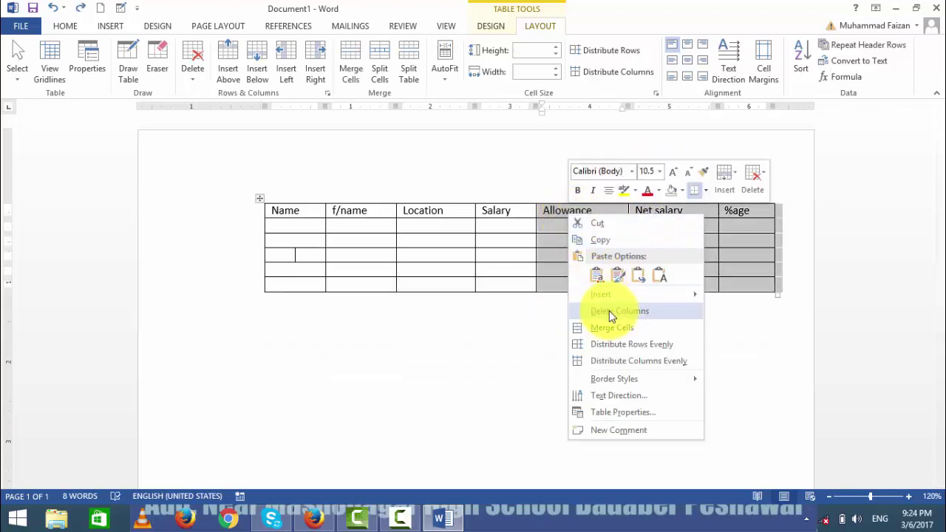
pyautogui.click(609, 310)
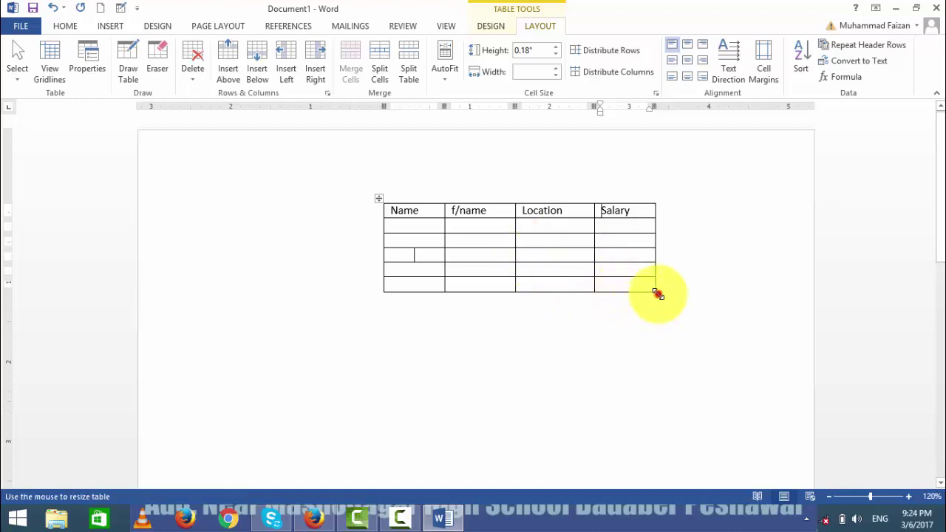
# - Enlarge the table and broaden the Salary column by dragging the resize handle and borders
pyautogui.moveTo(657, 293); pyautogui.dragTo(688, 296)
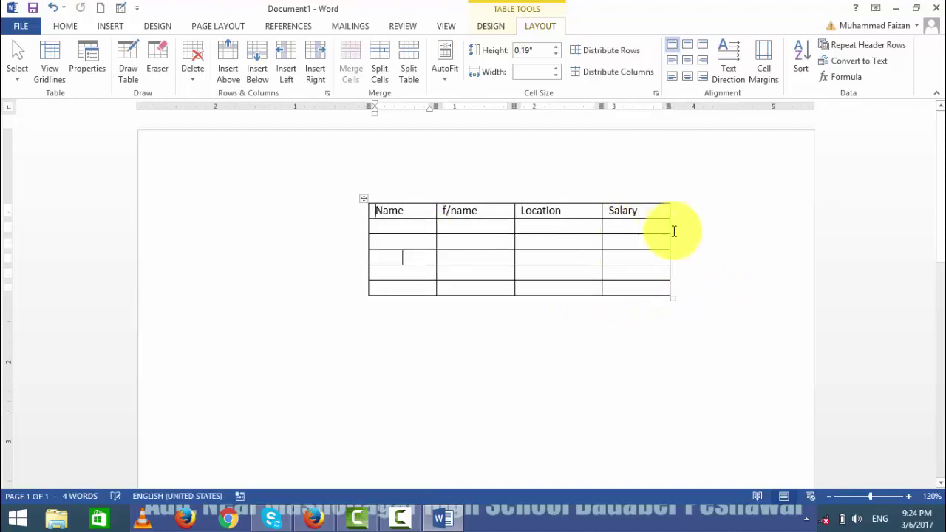
pyautogui.moveTo(670, 231); pyautogui.dragTo(762, 232)
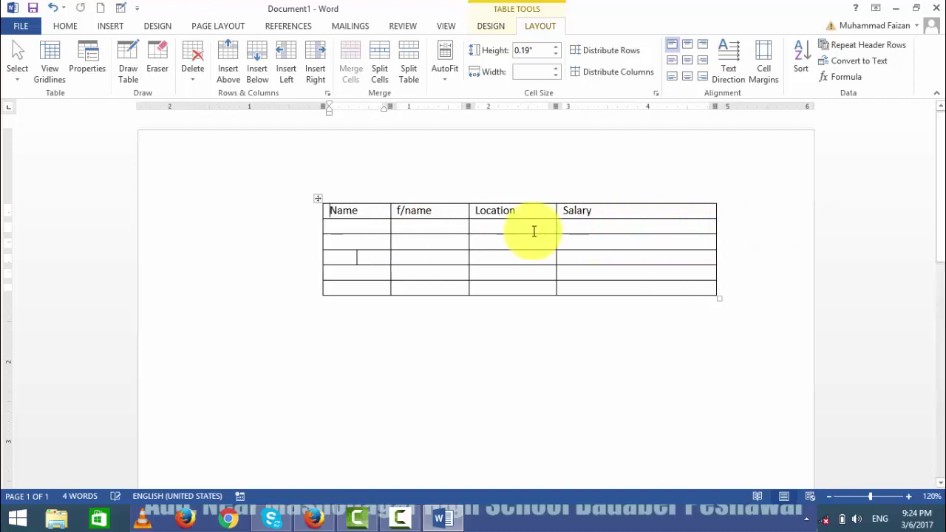
pyautogui.moveTo(555, 234); pyautogui.dragTo(542, 233)
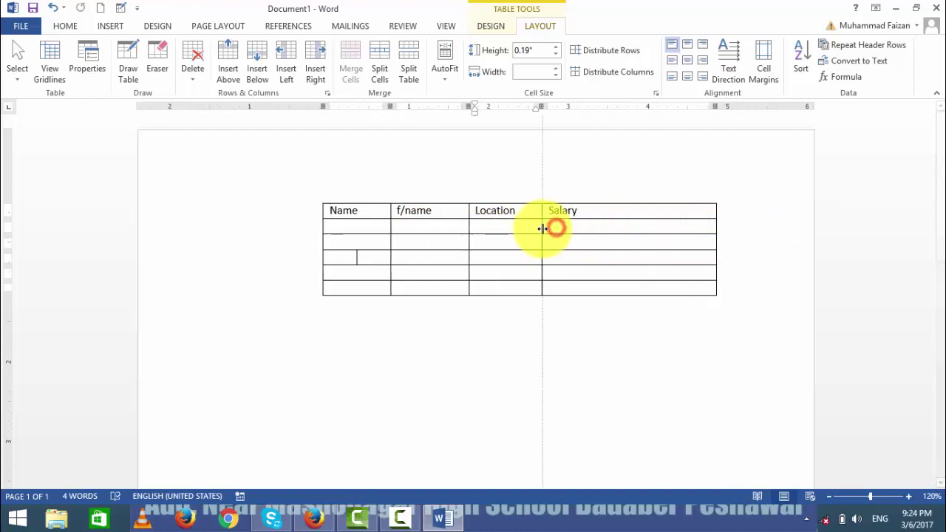
# - Stretch the first two data rows and the header row much taller
pyautogui.moveTo(418, 234); pyautogui.dragTo(418, 343)
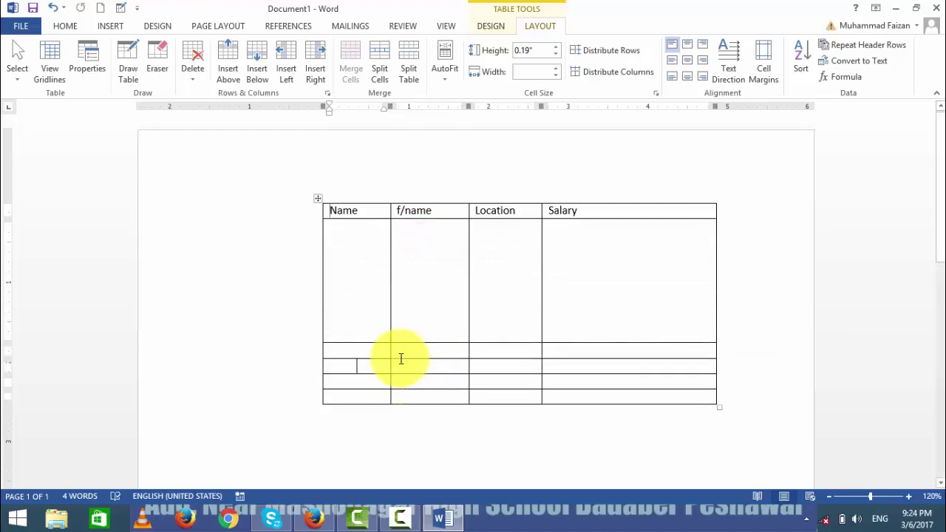
pyautogui.moveTo(399, 358); pyautogui.dragTo(399, 383)
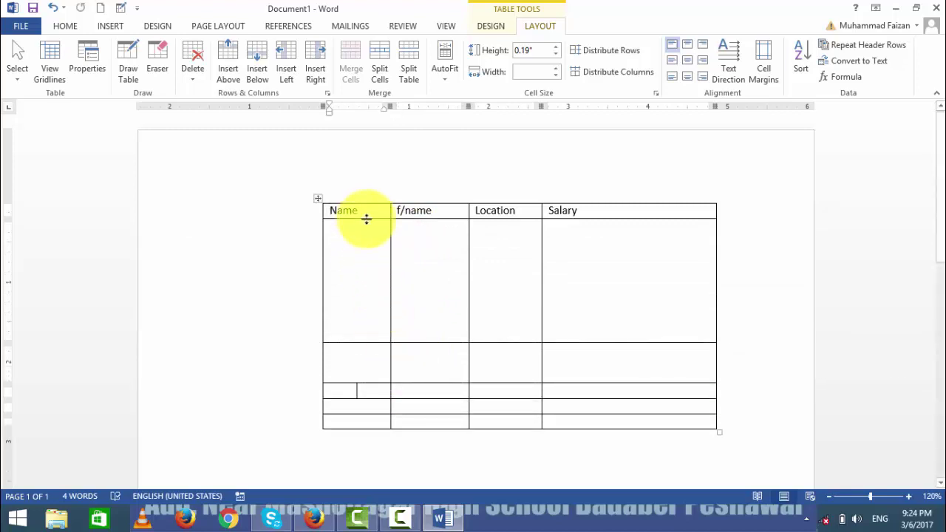
pyautogui.moveTo(366, 219); pyautogui.dragTo(371, 272)
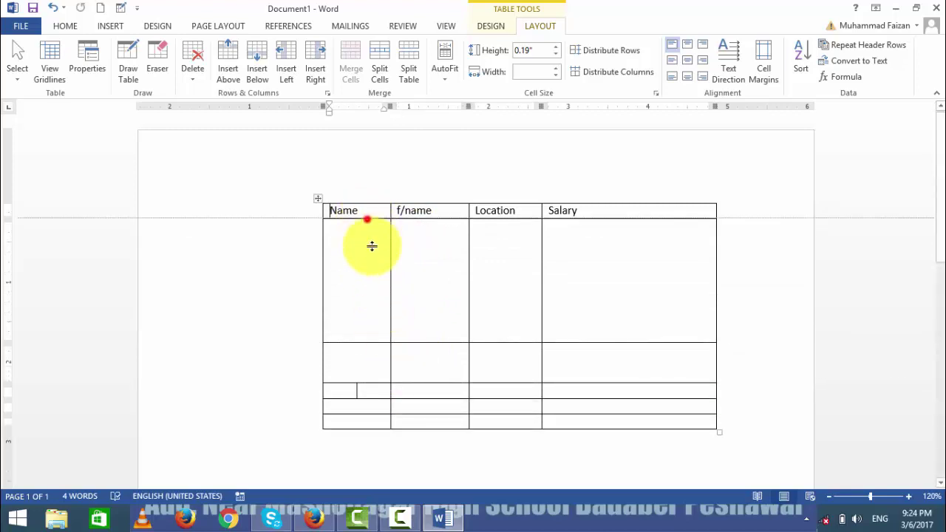
# - Distribute rows and columns evenly, then undo the sizing changes to restore the compact table
pyautogui.click(314, 201)
pyautogui.scroll(-1, 303, 353)
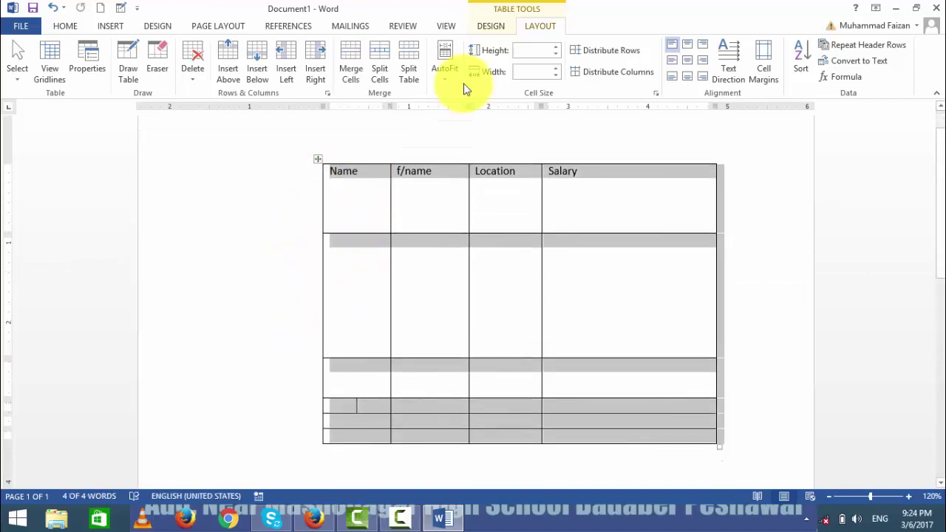
pyautogui.click(593, 52)
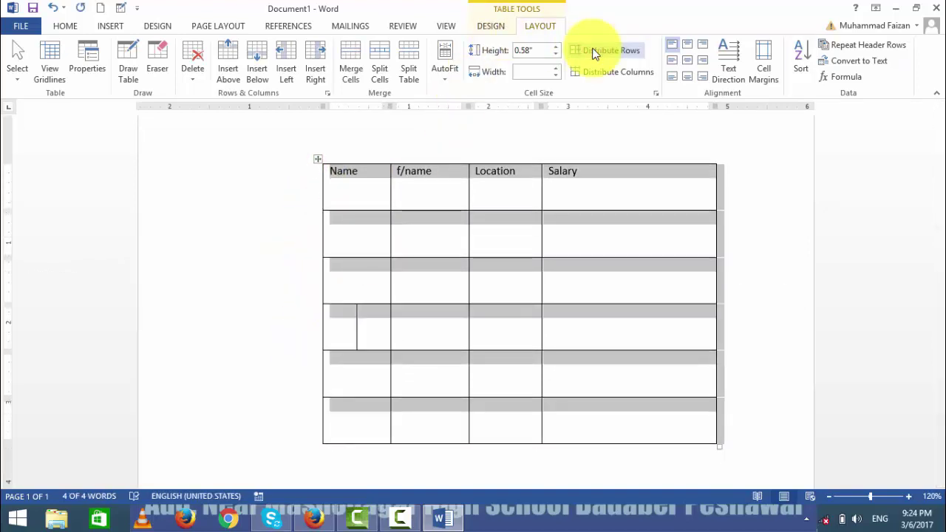
pyautogui.click(600, 73)
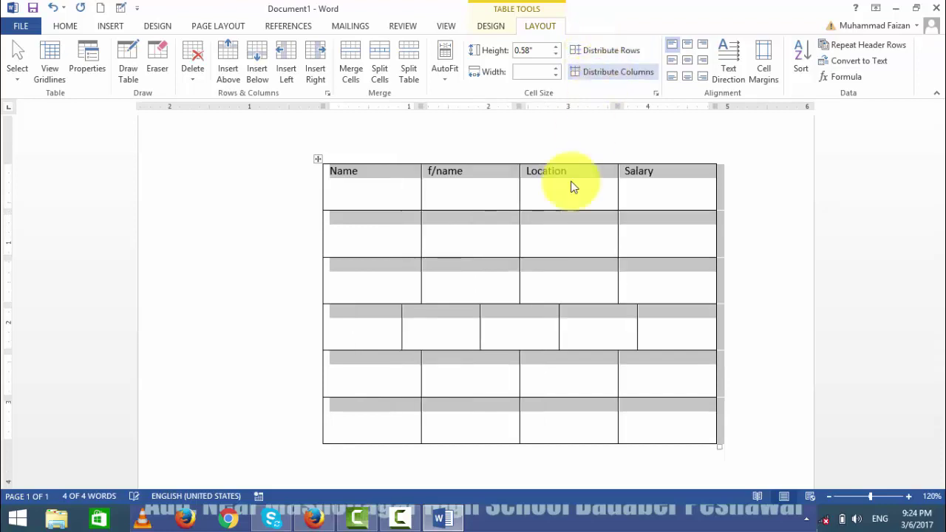
pyautogui.click(531, 319)
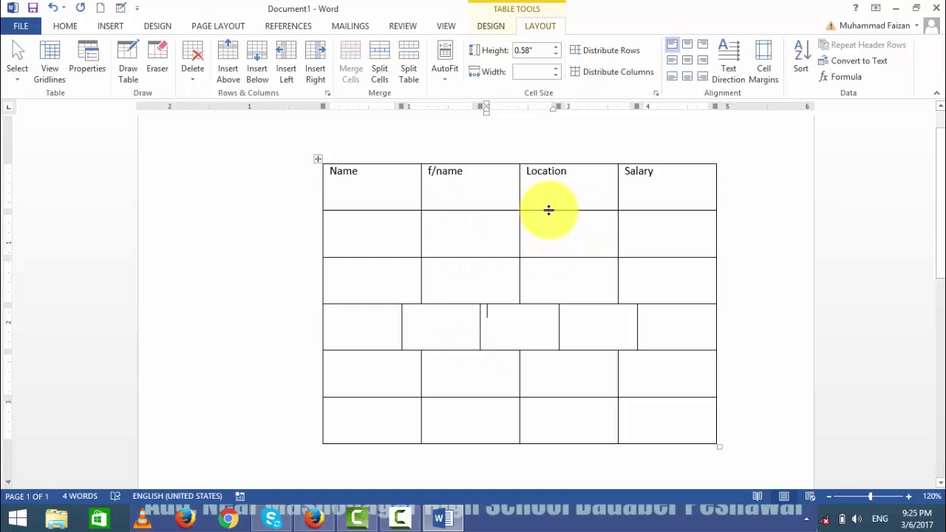
pyautogui.hotkey('ctrl', 'a')
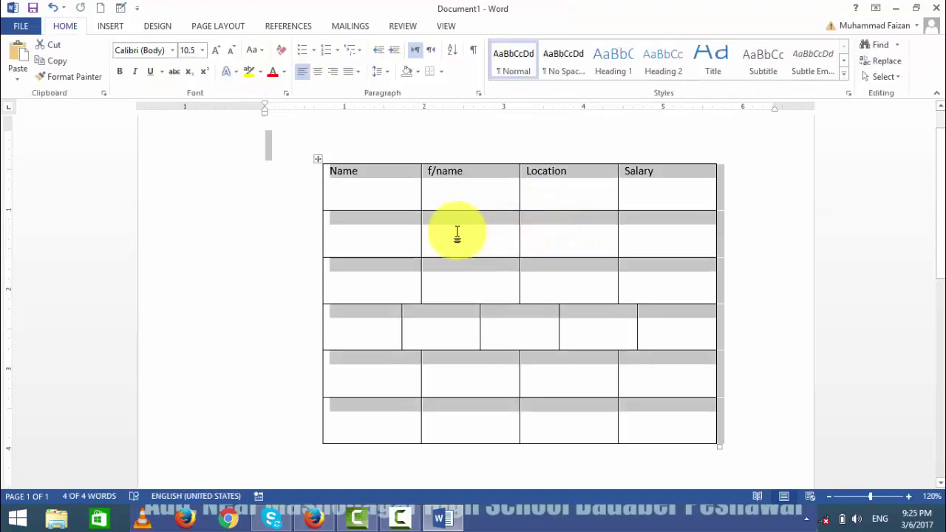
pyautogui.hotkey('ctrl', 'z')
pyautogui.hotkey('ctrl', 'z')
pyautogui.hotkey('ctrl', 'z')
pyautogui.hotkey('ctrl', 'z')
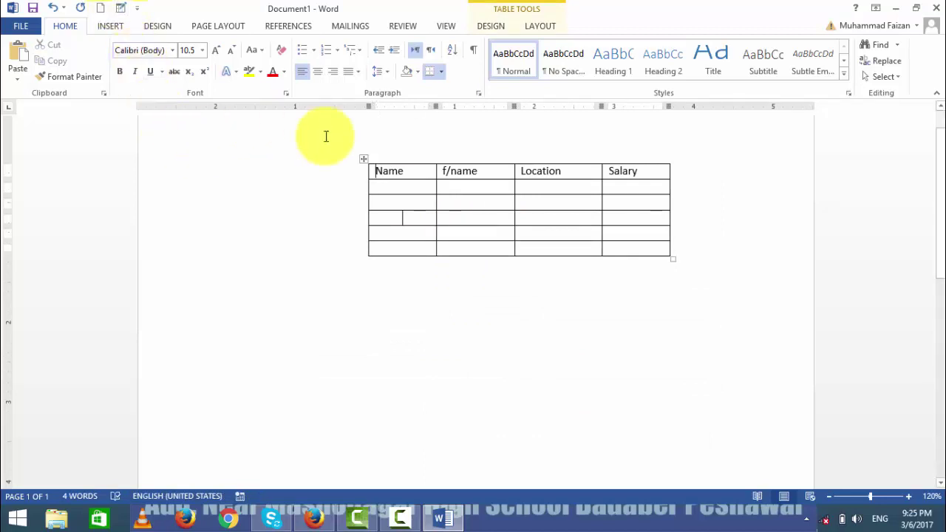
# - Drag the header row's bottom border down to about 1.05" and select the header row
pyautogui.click(361, 162)
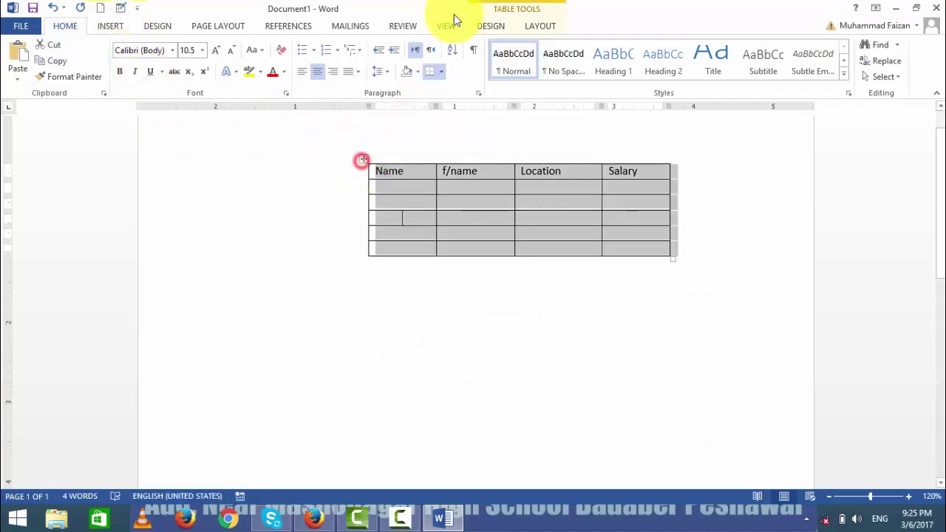
pyautogui.click(541, 28)
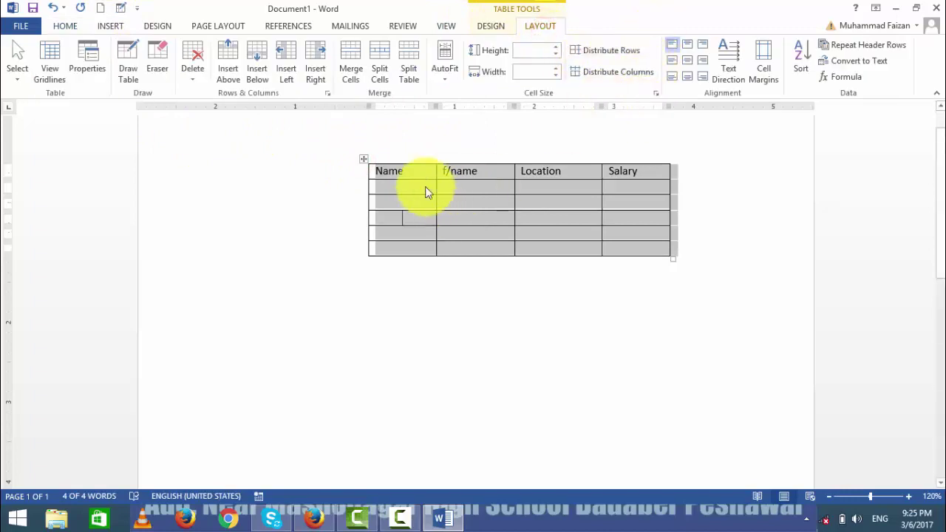
pyautogui.click(393, 202)
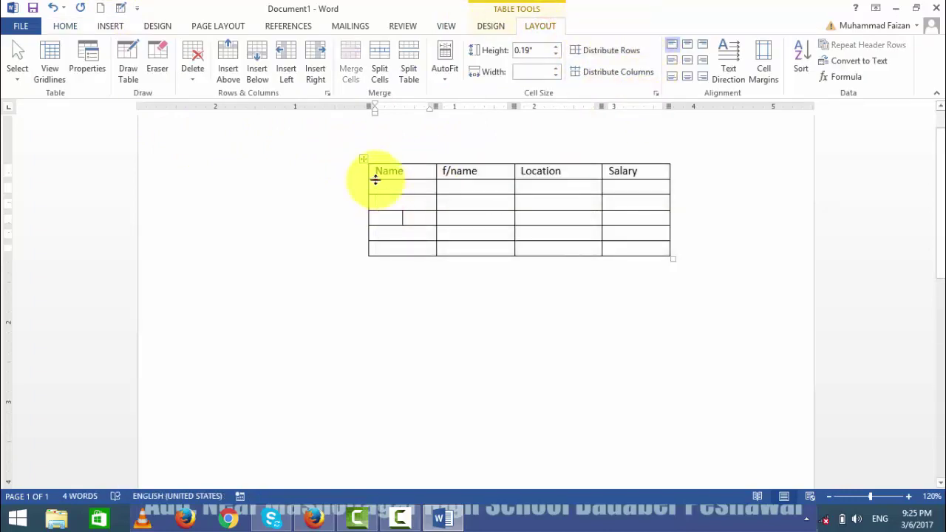
pyautogui.moveTo(376, 179); pyautogui.dragTo(373, 247)
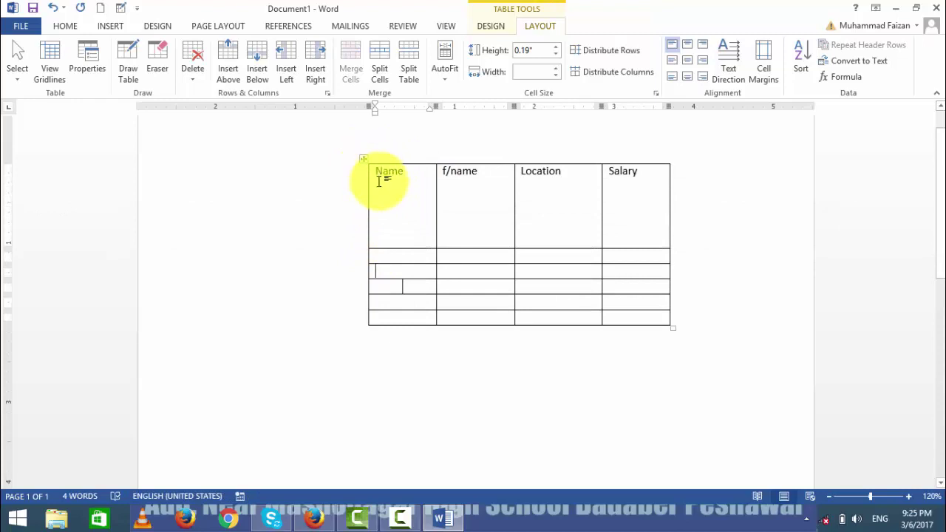
pyautogui.moveTo(390, 190); pyautogui.dragTo(623, 209)
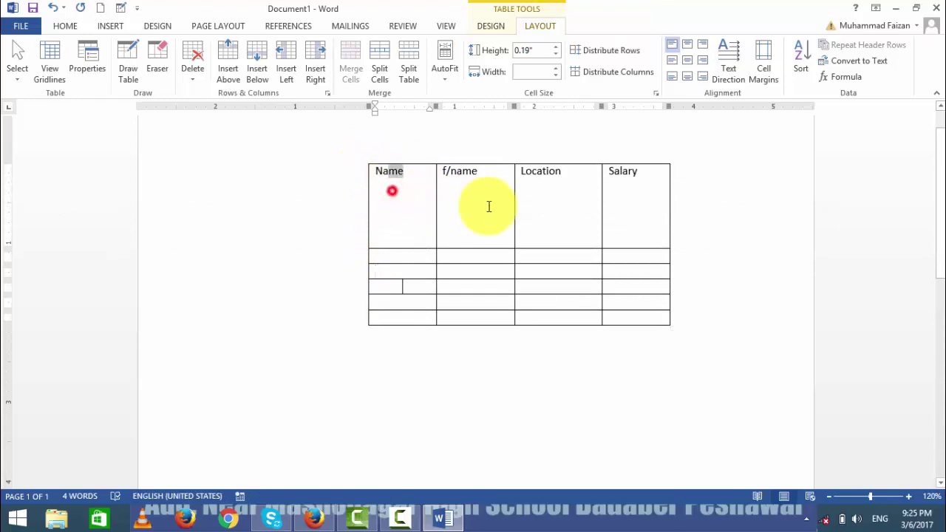
# - Try each header cell alignment option, finishing on Align Center Left for Name, f/name, Location, Salary
pyautogui.click(687, 44)
pyautogui.click(703, 44)
pyautogui.click(700, 62)
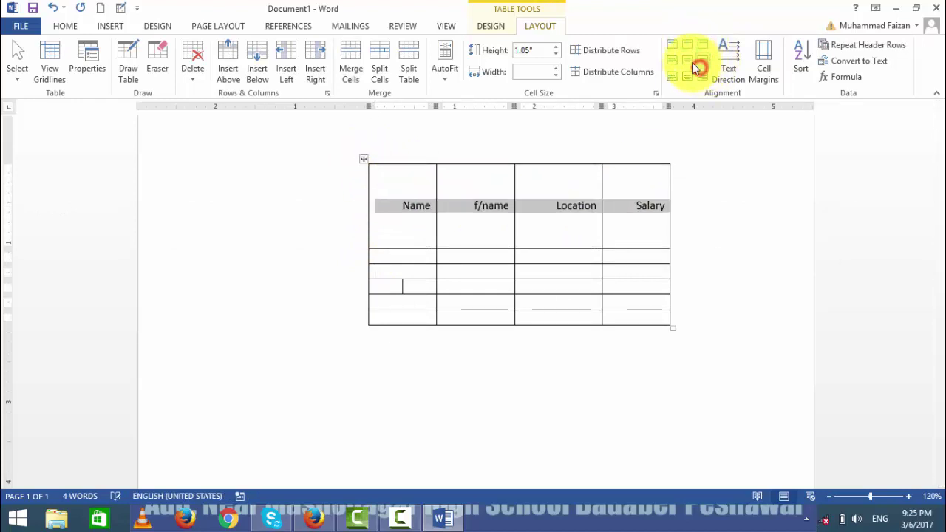
pyautogui.click(688, 61)
pyautogui.click(671, 61)
pyautogui.click(672, 76)
pyautogui.click(688, 76)
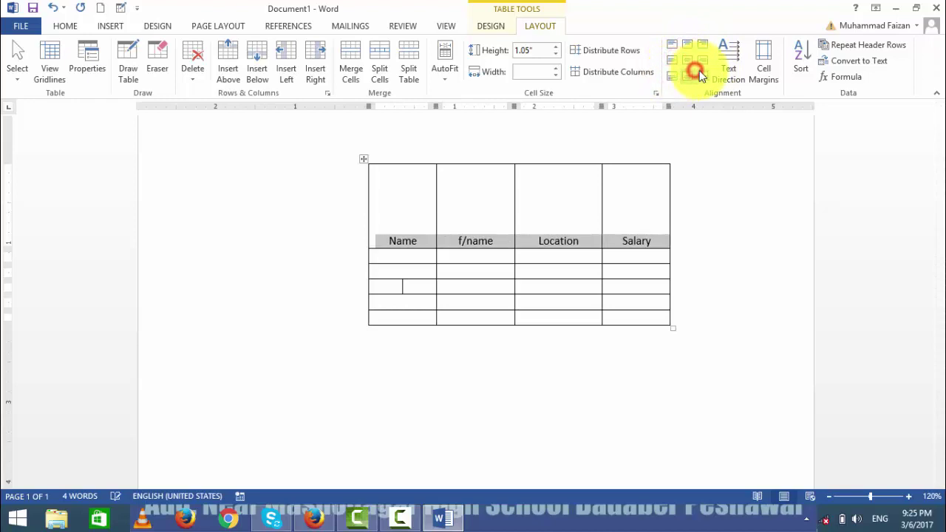
pyautogui.click(703, 76)
pyautogui.click(688, 60)
pyautogui.click(672, 61)
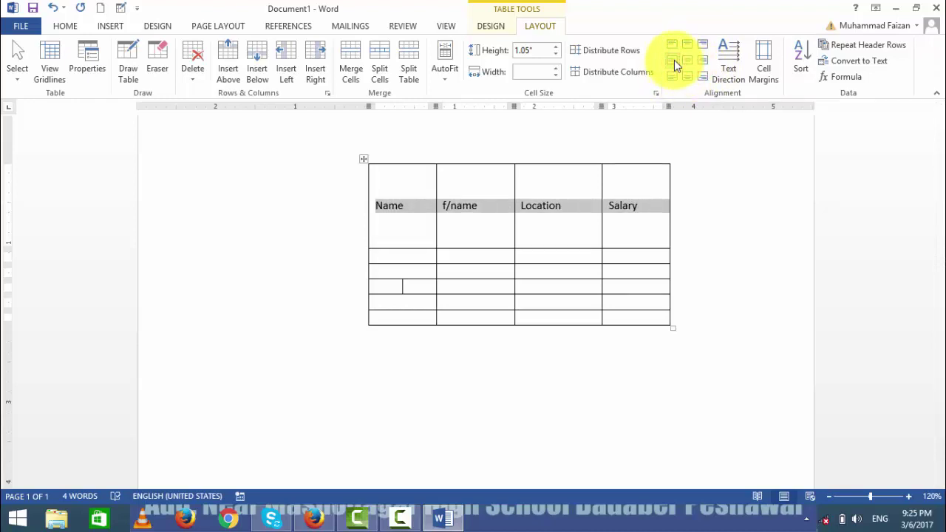
pyautogui.click(687, 44)
pyautogui.click(703, 44)
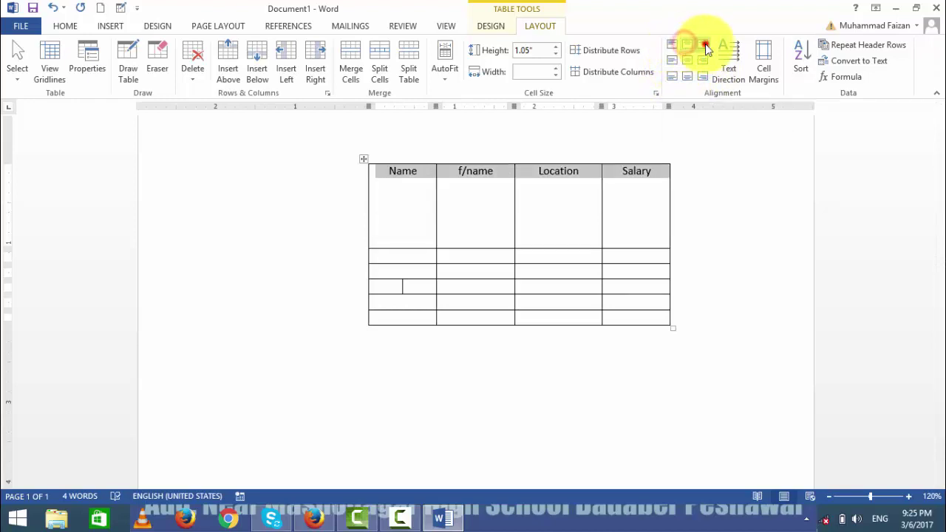
pyautogui.click(703, 62)
pyautogui.click(672, 60)
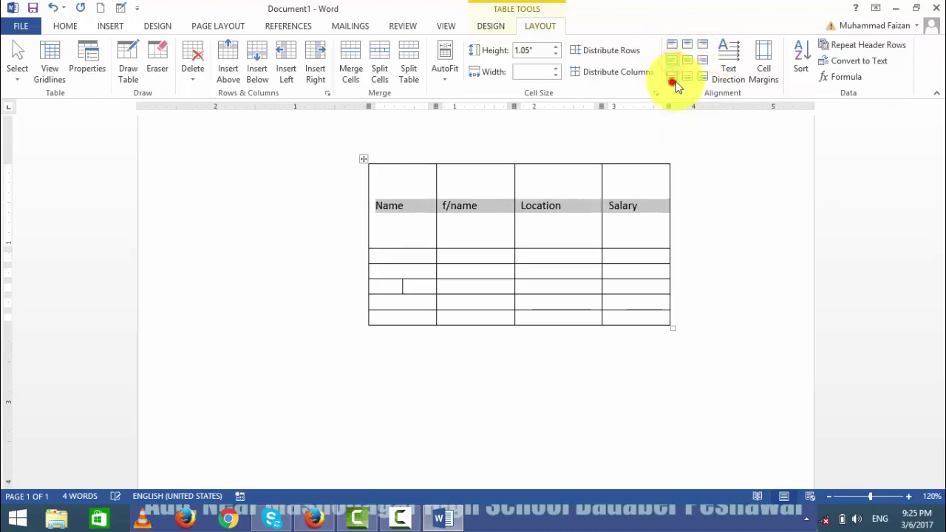
pyautogui.click(672, 76)
pyautogui.click(703, 76)
pyautogui.click(703, 60)
pyautogui.click(703, 45)
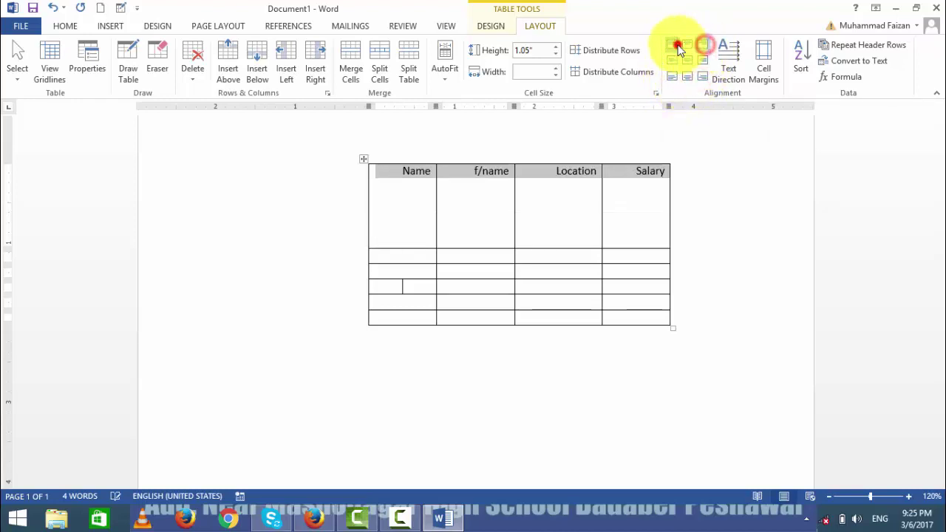
pyautogui.click(677, 47)
pyautogui.click(674, 62)
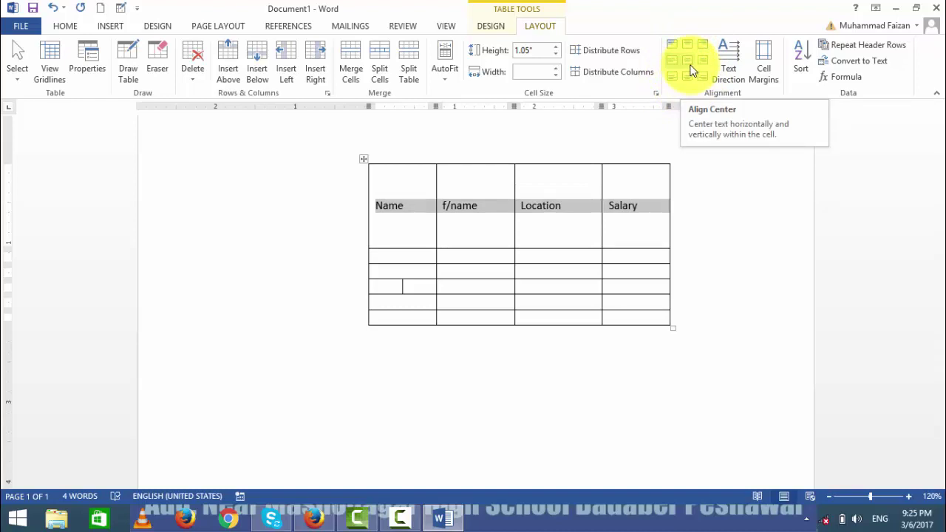
pyautogui.click(691, 67)
pyautogui.click(703, 67)
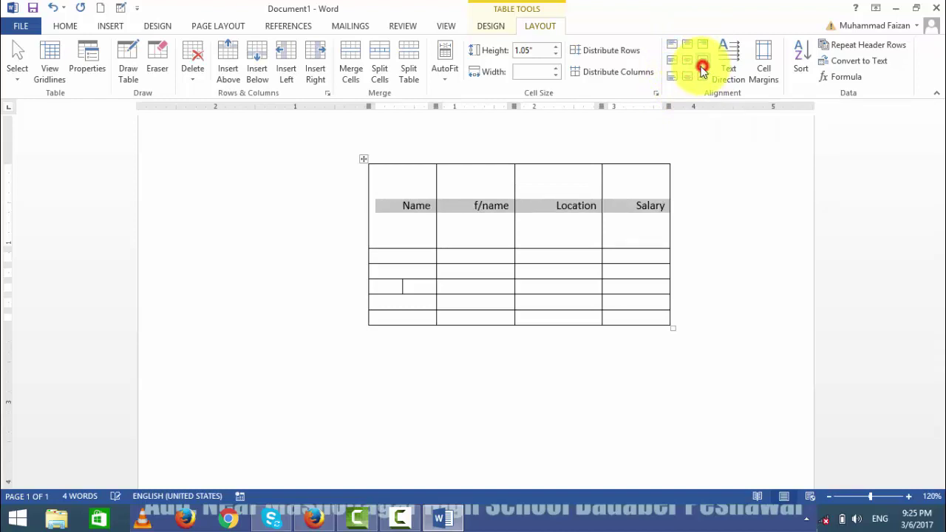
pyautogui.click(698, 76)
pyautogui.click(687, 76)
pyautogui.click(672, 76)
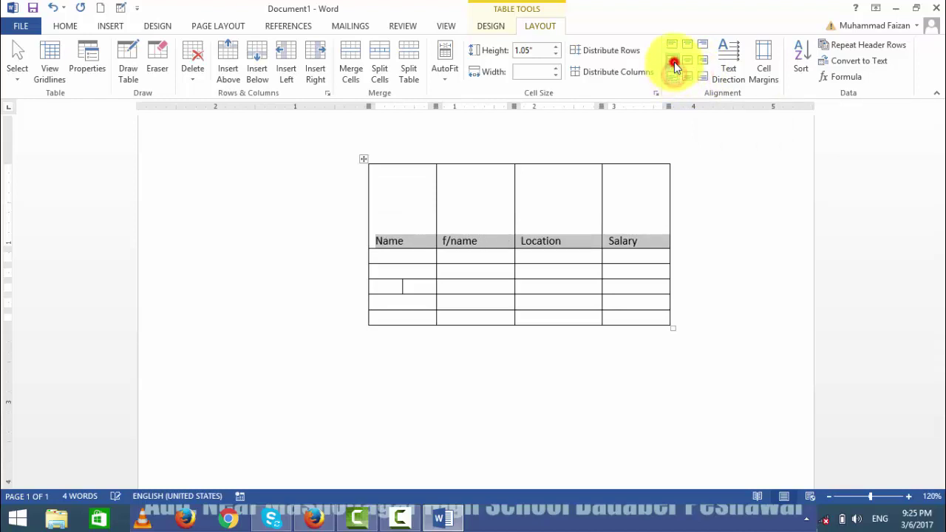
pyautogui.click(673, 63)
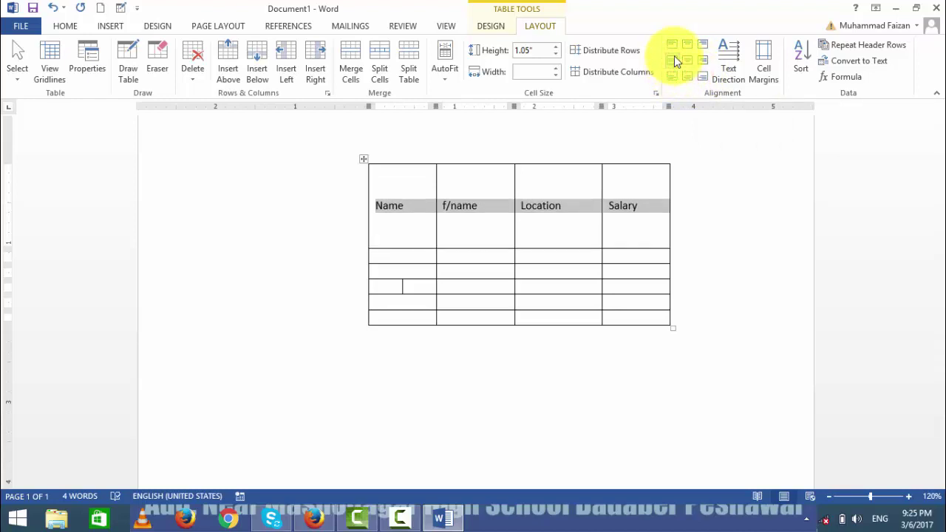
pyautogui.click(687, 59)
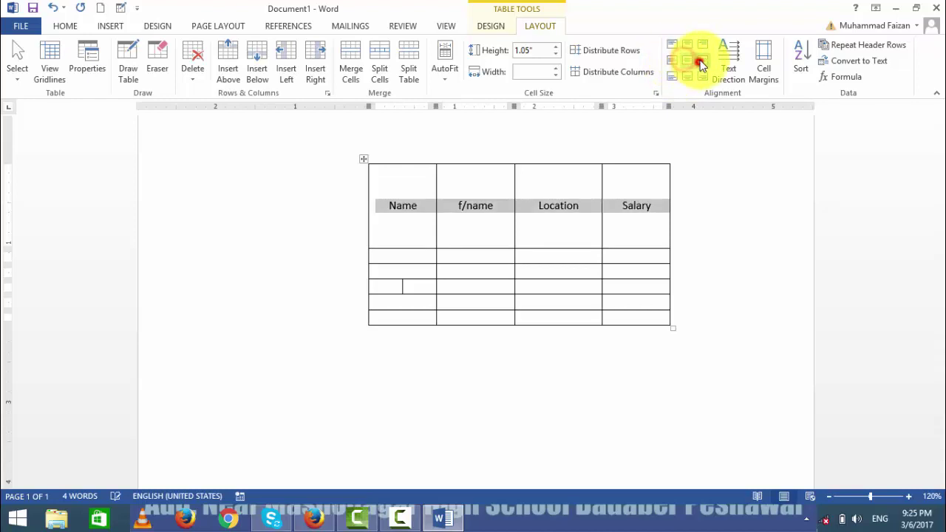
pyautogui.click(701, 60)
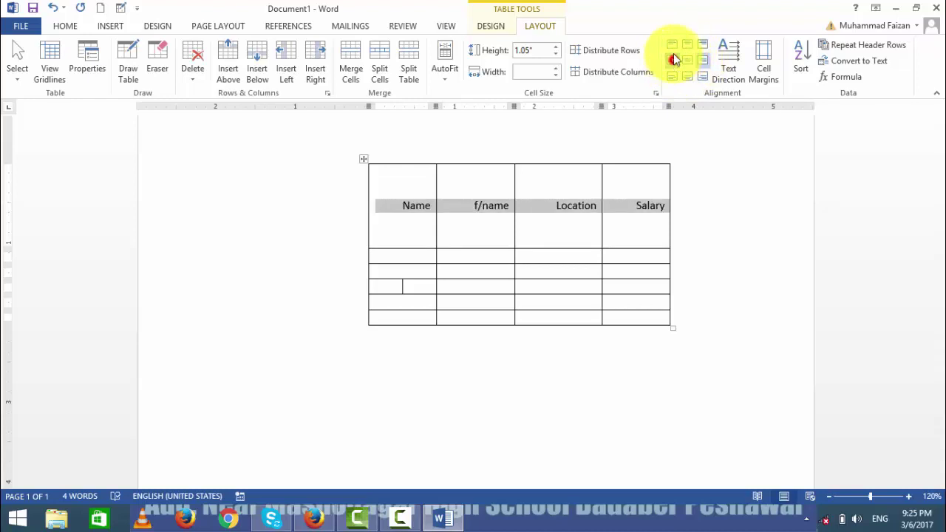
pyautogui.click(672, 60)
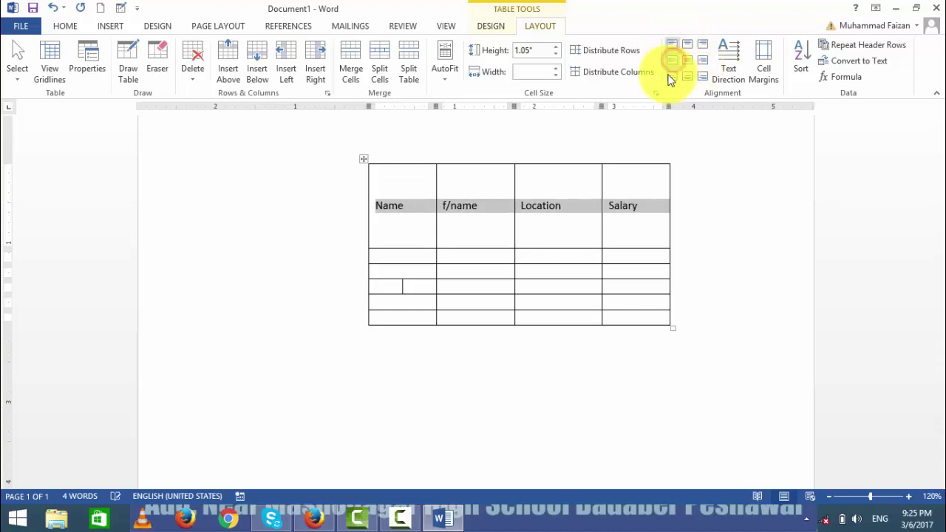
pyautogui.click(730, 66)
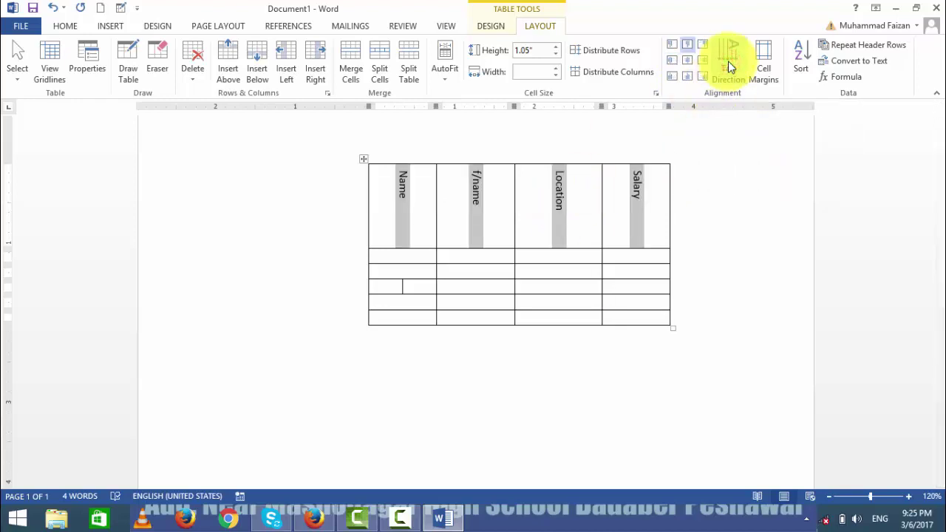
pyautogui.click(729, 65)
pyautogui.click(728, 65)
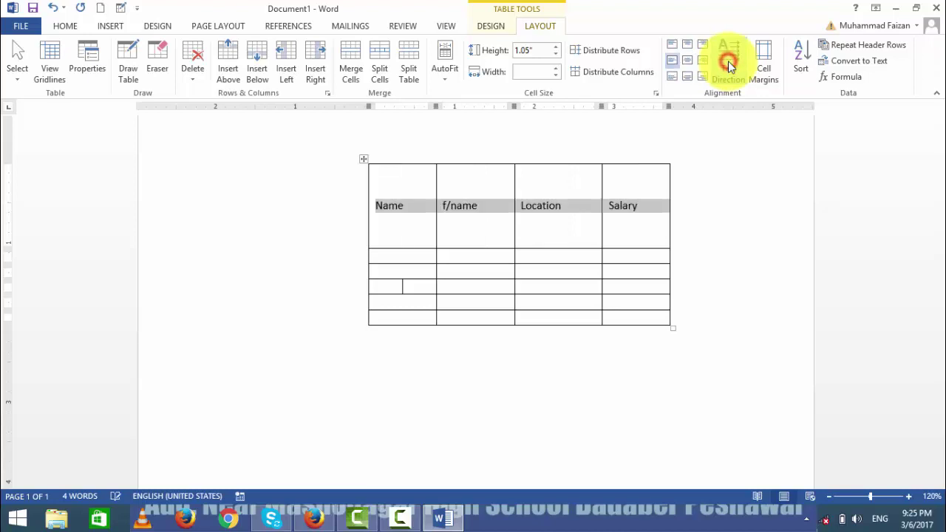
pyautogui.click(729, 66)
pyautogui.click(729, 66)
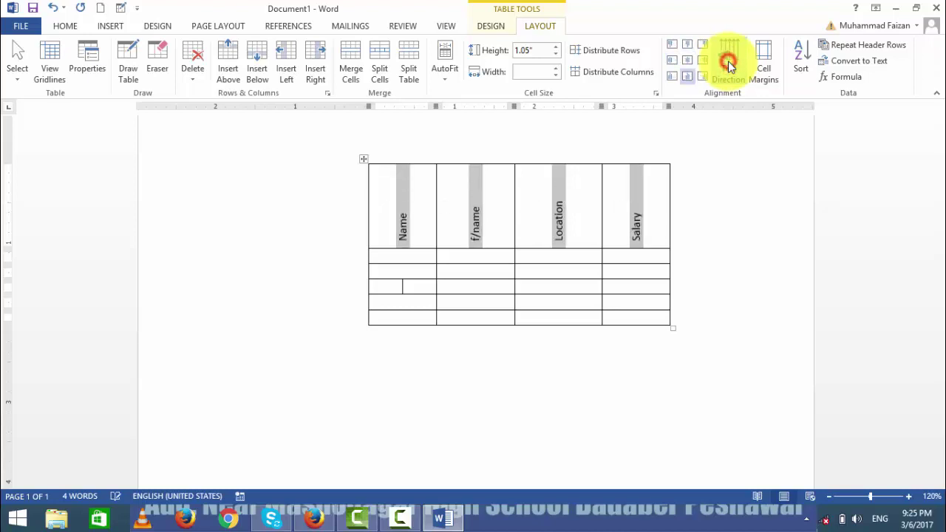
pyautogui.click(729, 66)
pyautogui.click(729, 65)
pyautogui.click(729, 65)
pyautogui.click(728, 65)
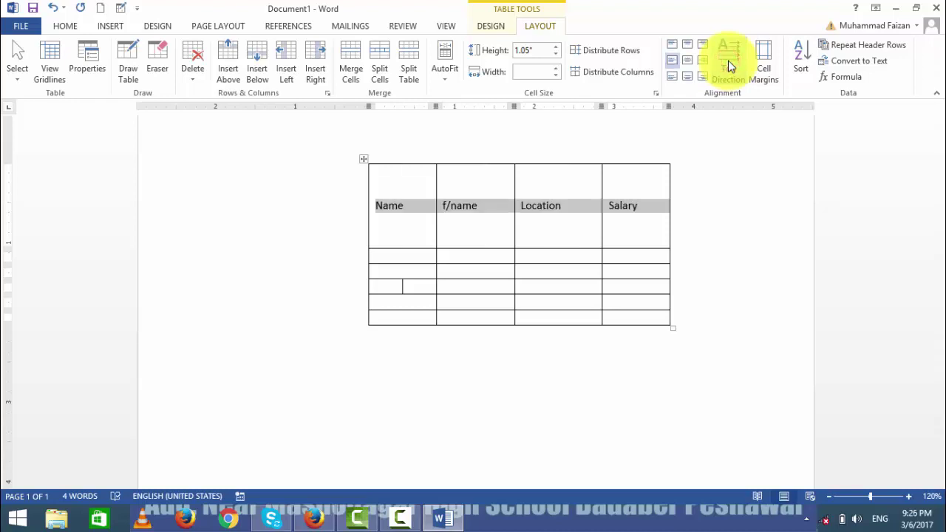
# - Delete the old table and insert a fresh 5-column, 5-row table
pyautogui.click(364, 163)
pyautogui.press('BackSpace')
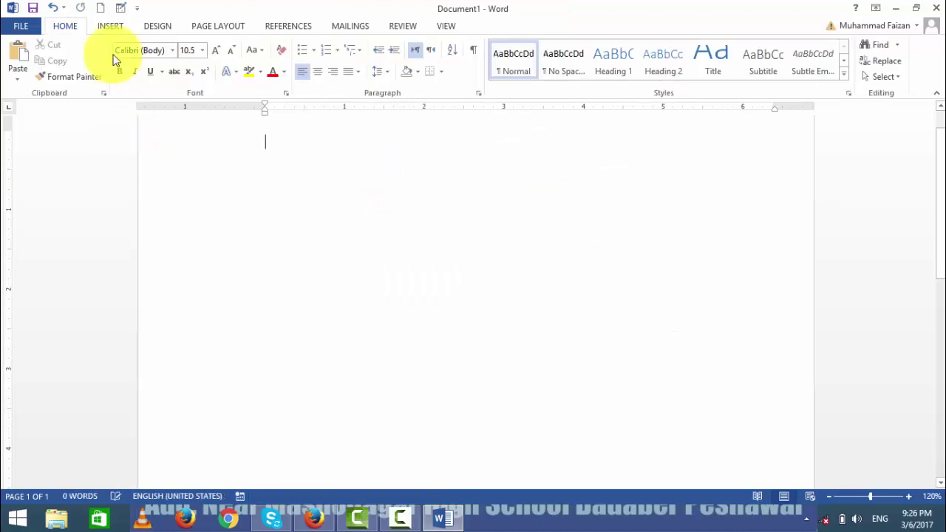
pyautogui.click(111, 26)
pyautogui.click(87, 77)
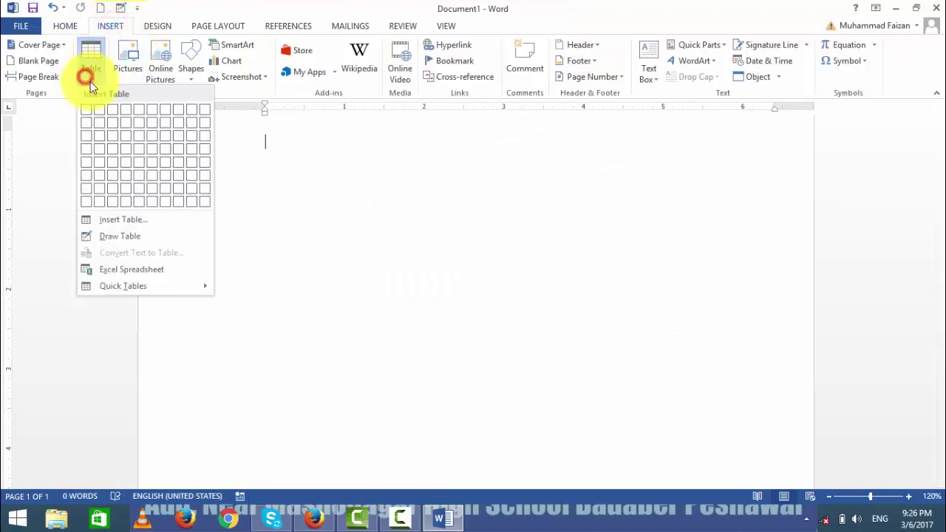
pyautogui.click(145, 160)
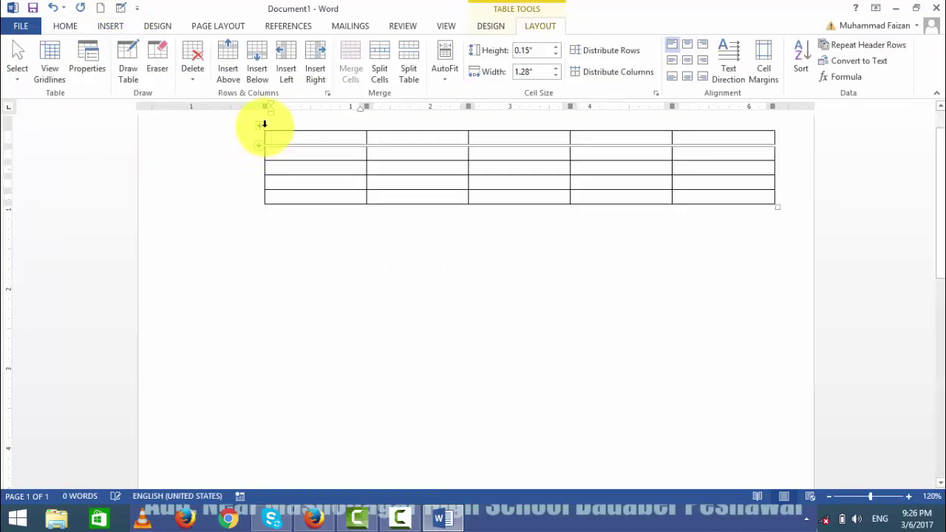
# - Move the new table further down the page and select it
pyautogui.moveTo(259, 125); pyautogui.dragTo(206, 207)
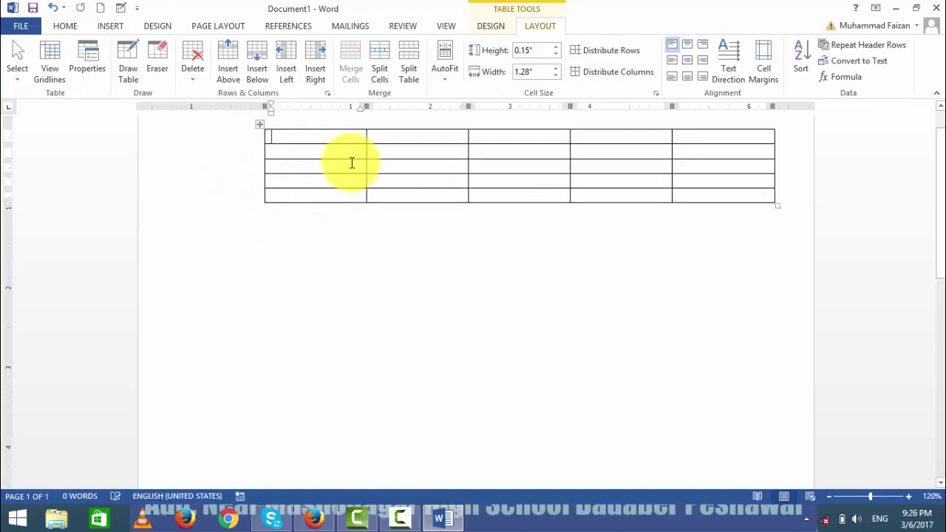
pyautogui.click(281, 118)
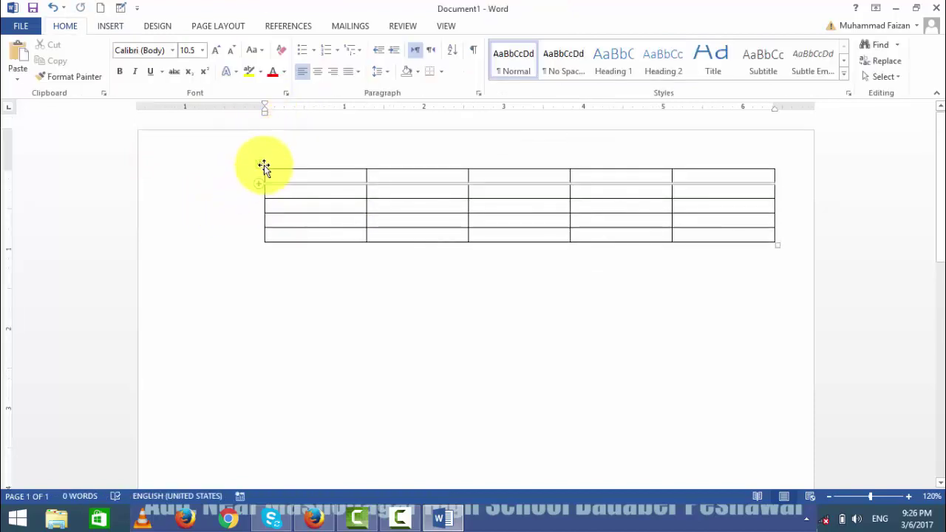
pyautogui.moveTo(260, 165); pyautogui.dragTo(238, 308)
pyautogui.click(288, 239)
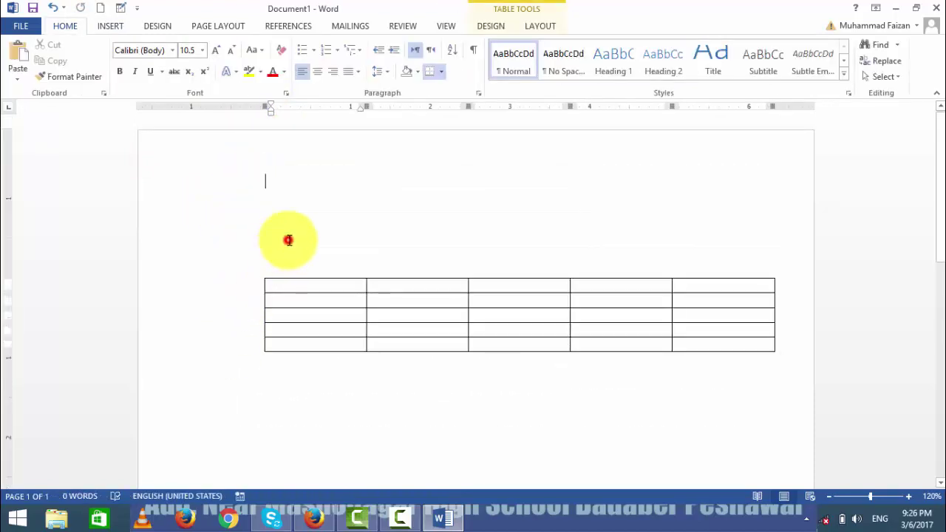
pyautogui.click(280, 281)
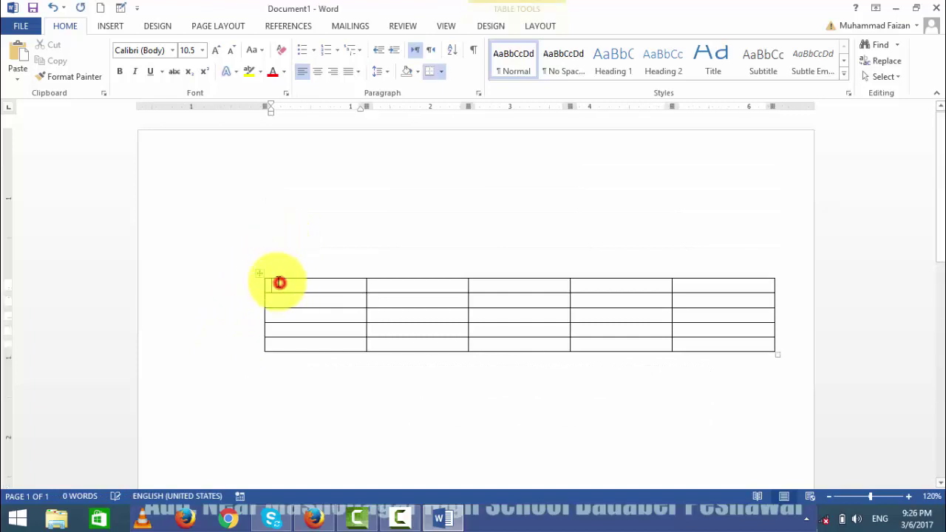
pyautogui.click(260, 275)
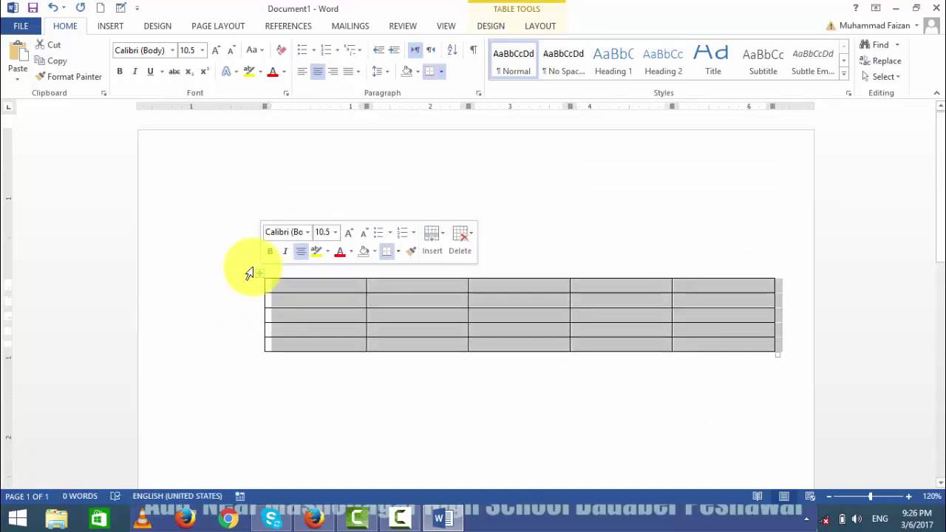
pyautogui.click(270, 303)
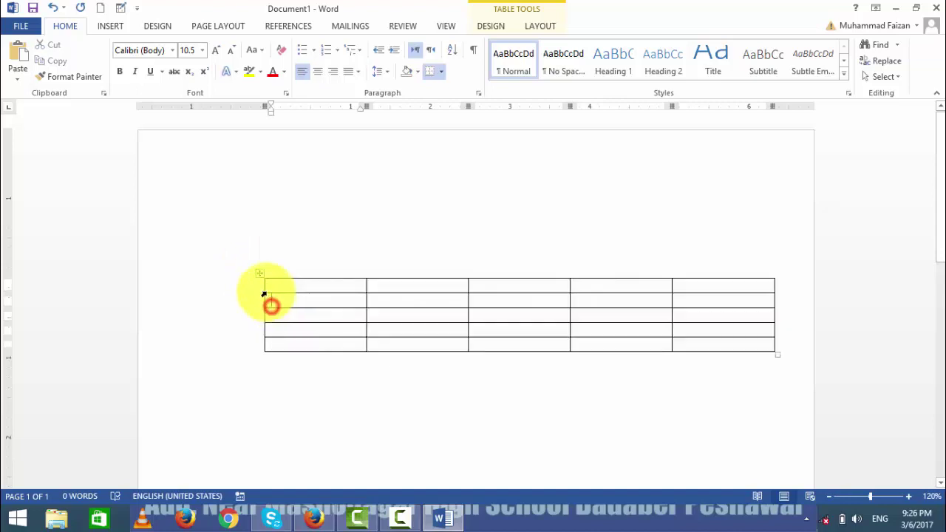
# - Drag the first and second row borders downward to make those rows taller
pyautogui.moveTo(270, 293); pyautogui.dragTo(270, 302)
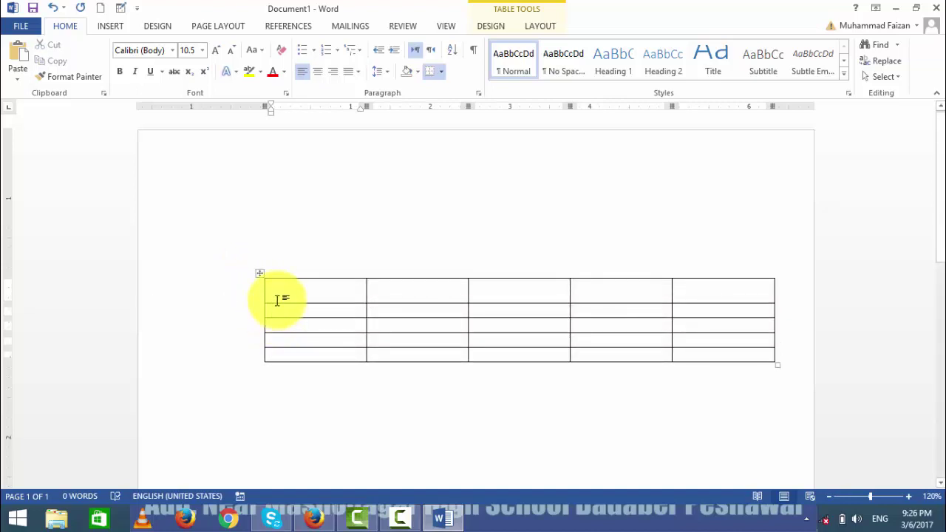
pyautogui.moveTo(276, 303); pyautogui.dragTo(277, 312)
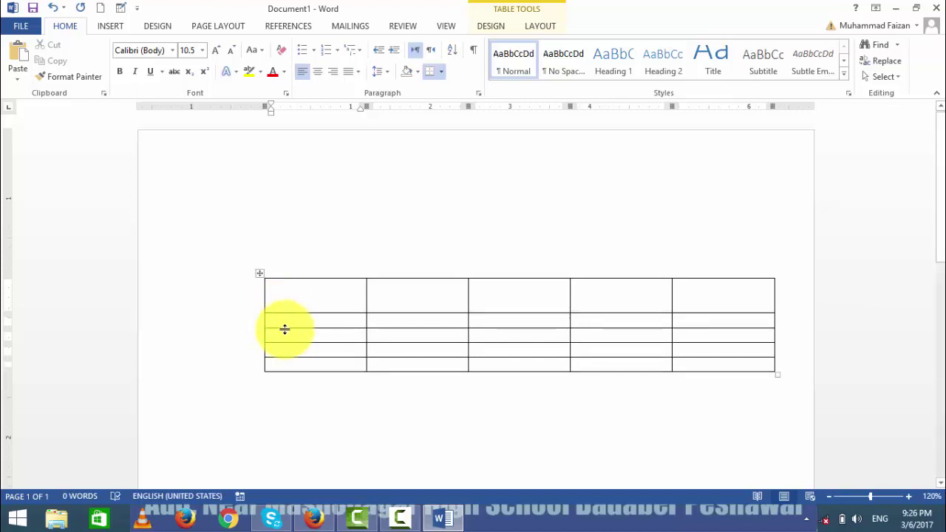
pyautogui.moveTo(285, 329); pyautogui.dragTo(294, 417)
# - Select the table and distribute its rows to the same height
pyautogui.click(260, 273)
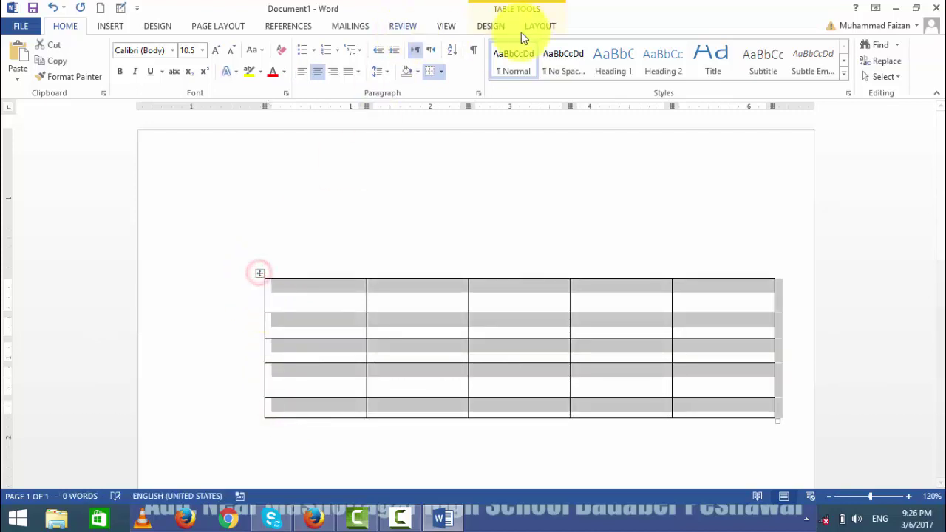
pyautogui.click(540, 27)
pyautogui.click(610, 51)
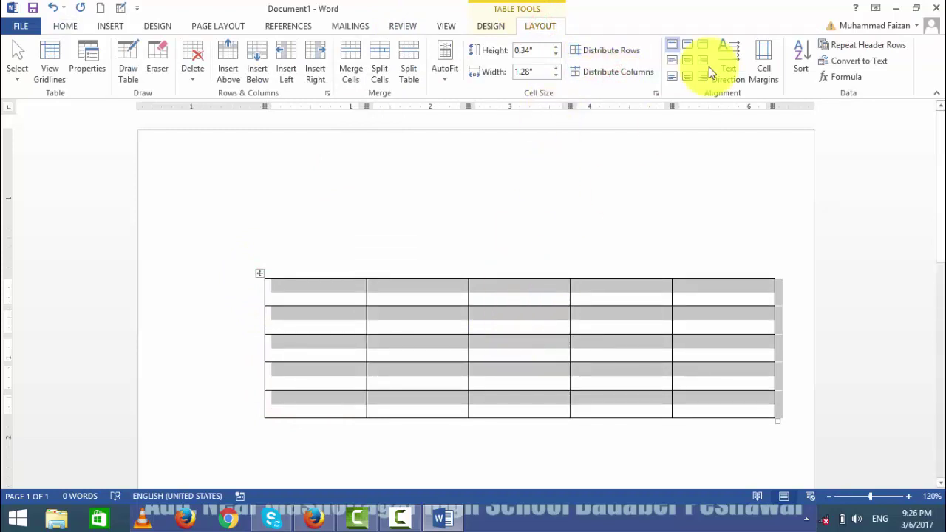
# - Enable spacing between cells in Cell Margins, set it to 0.1", and apply
pyautogui.click(755, 58)
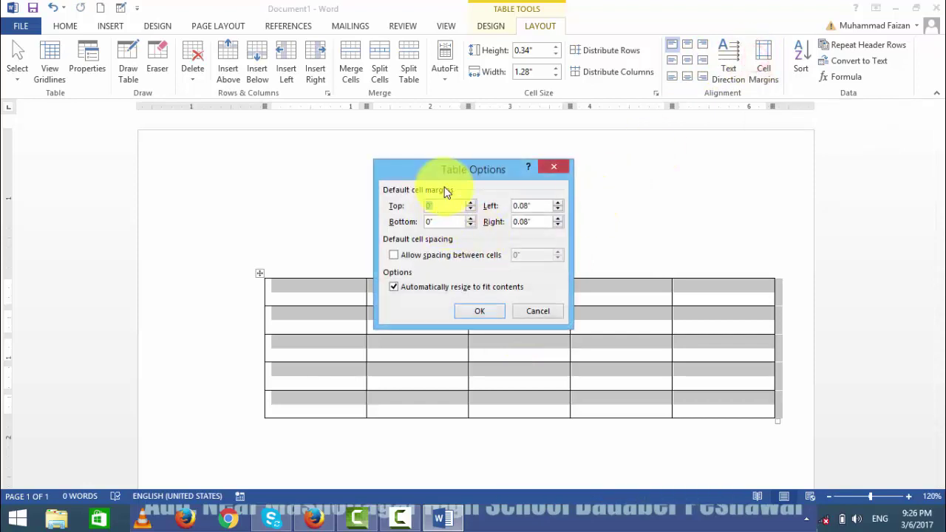
pyautogui.moveTo(452, 179); pyautogui.dragTo(464, 54)
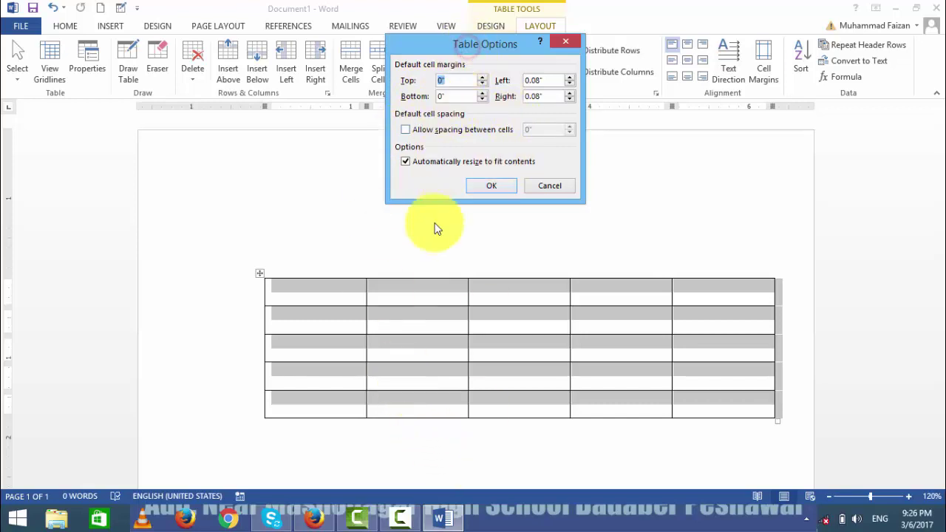
pyautogui.click(409, 130)
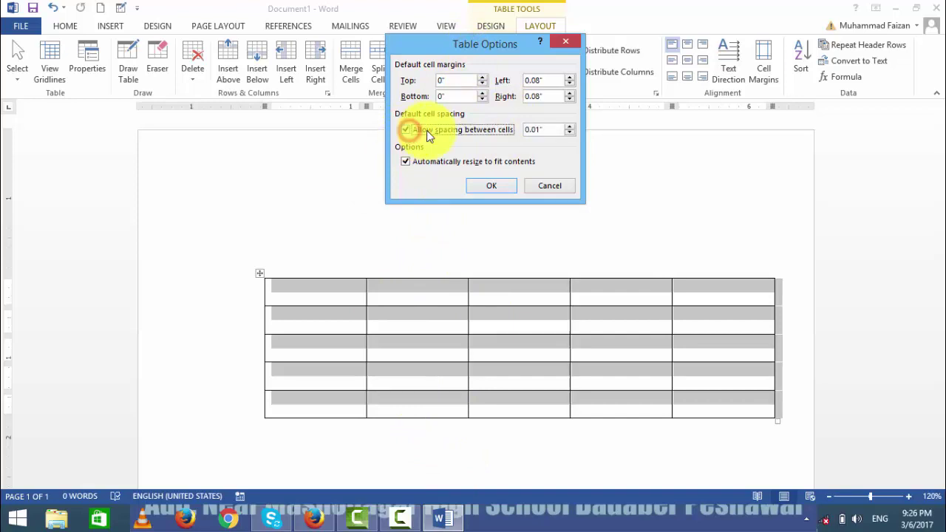
pyautogui.click(572, 127)
pyautogui.click(571, 127)
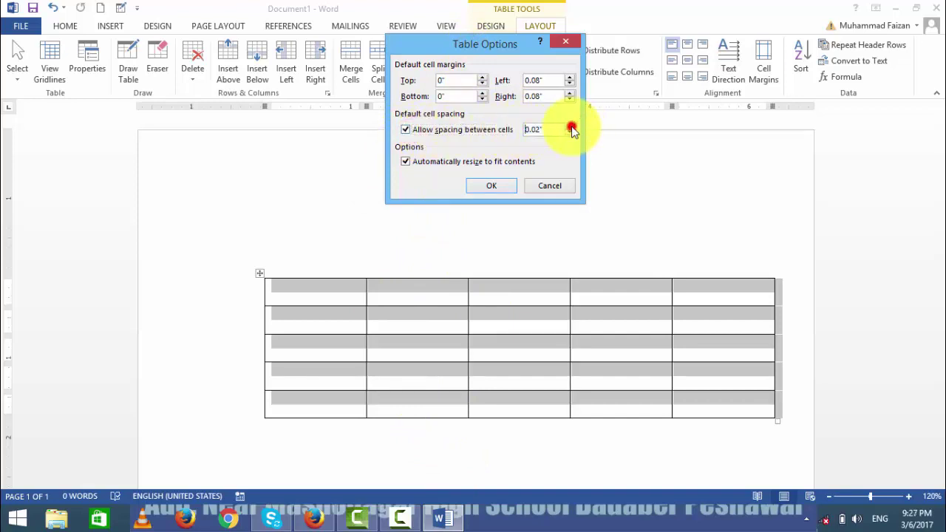
pyautogui.click(572, 127)
pyautogui.click(571, 126)
pyautogui.click(572, 127)
pyautogui.click(571, 126)
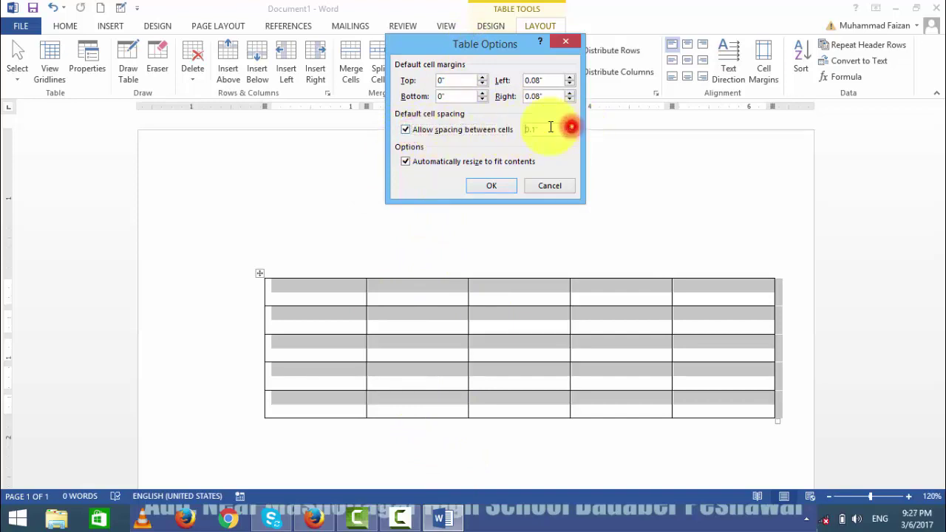
pyautogui.click(492, 186)
# - Shift the table slightly lower on the page and practise selecting the fourth column
pyautogui.click(488, 344)
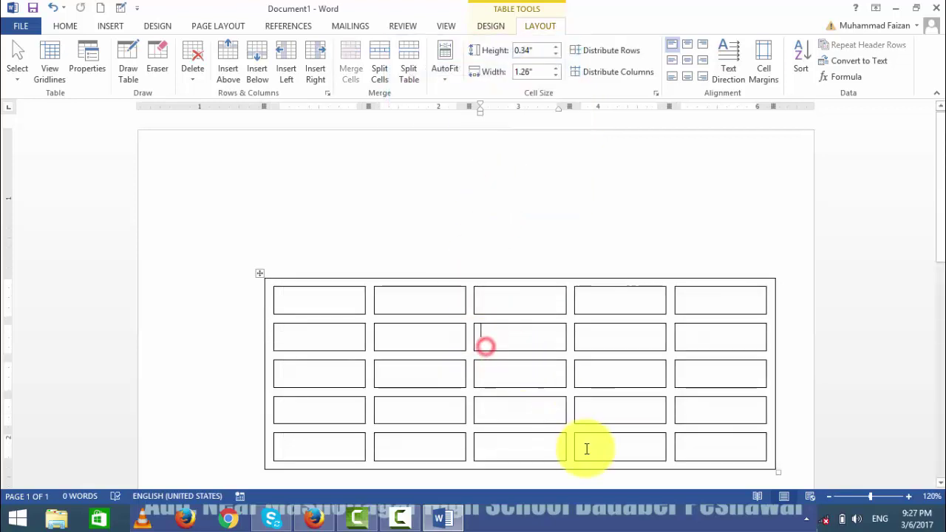
pyautogui.scroll(-3, 576, 458)
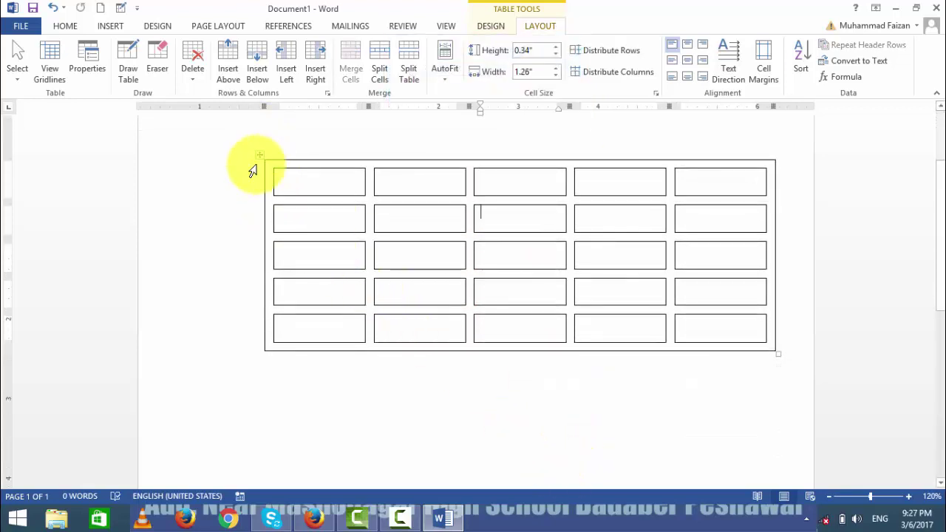
pyautogui.moveTo(260, 158); pyautogui.dragTo(260, 190)
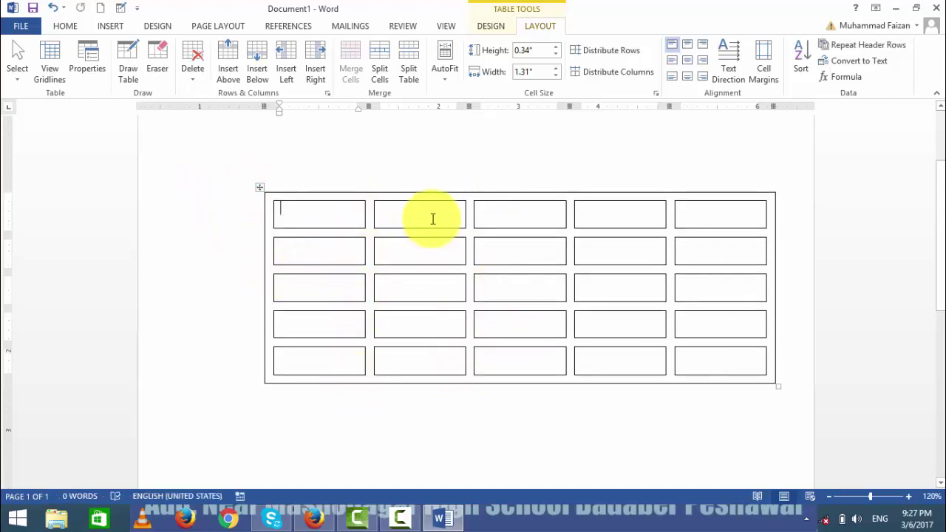
pyautogui.click(496, 214)
pyautogui.click(597, 217)
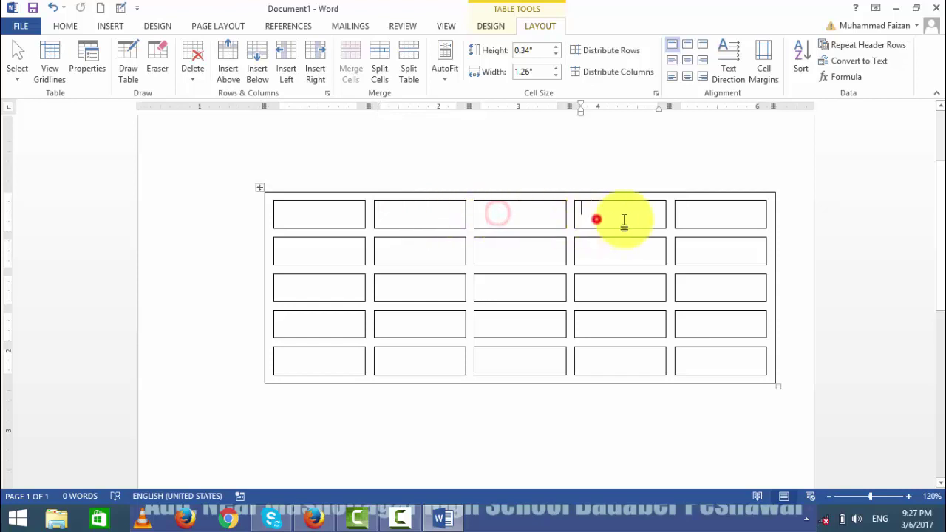
pyautogui.click(709, 220)
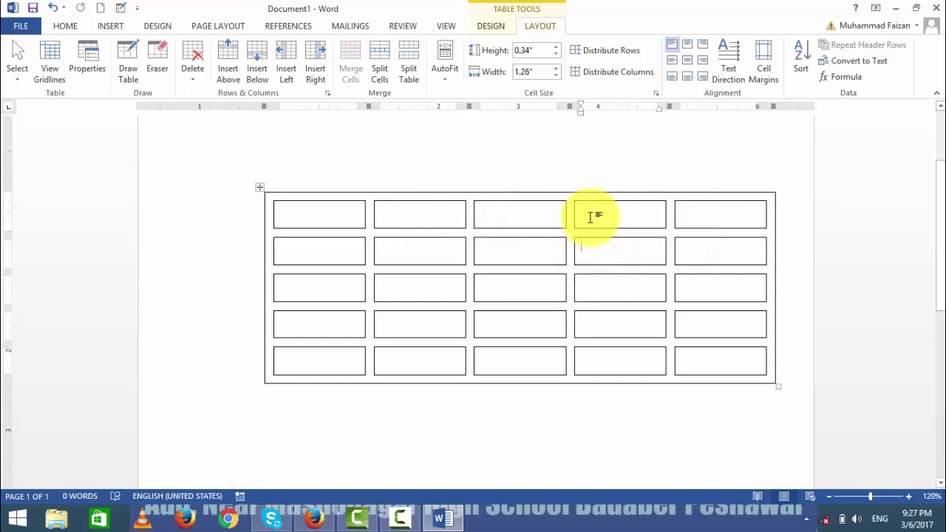
pyautogui.moveTo(590, 217); pyautogui.dragTo(594, 367)
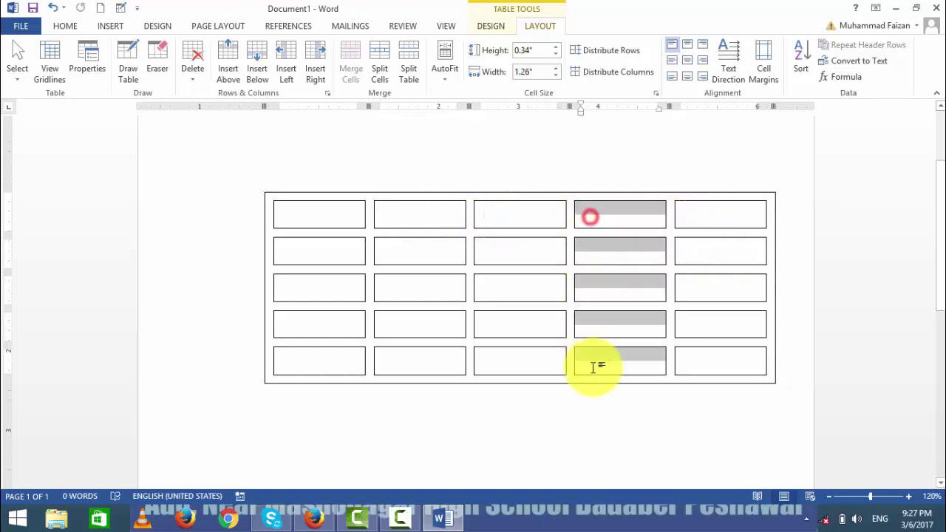
pyautogui.click(731, 206)
# - Select the whole table with its move handle, then drag down to select the first column
pyautogui.click(247, 232)
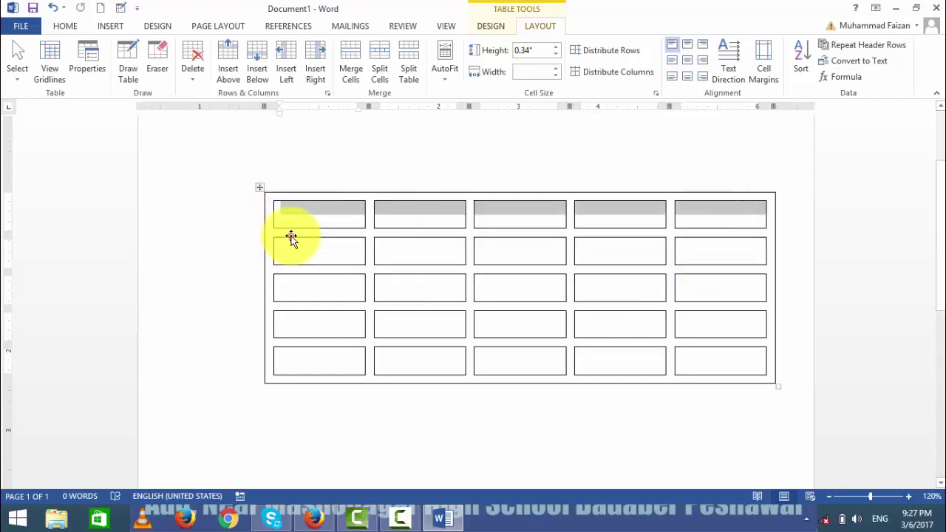
pyautogui.moveTo(290, 237); pyautogui.dragTo(245, 194)
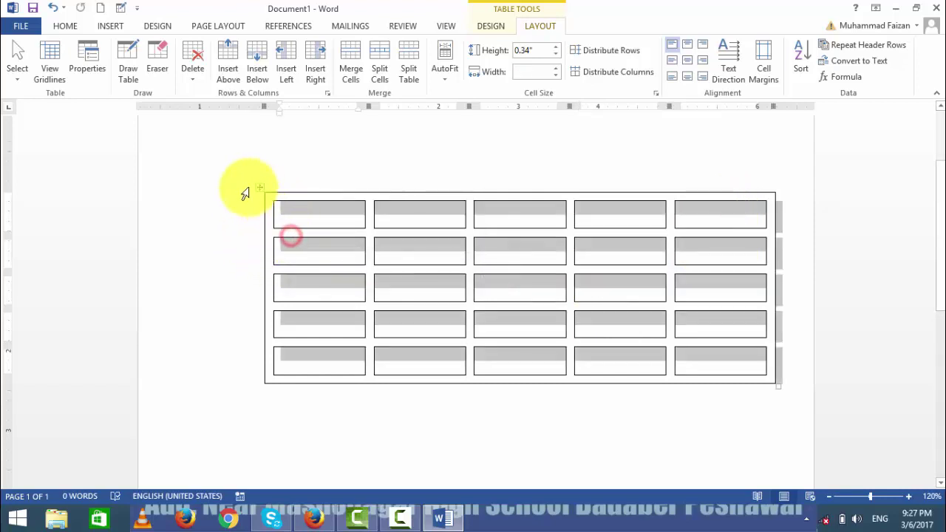
pyautogui.click(324, 251)
pyautogui.click(323, 220)
pyautogui.click(422, 219)
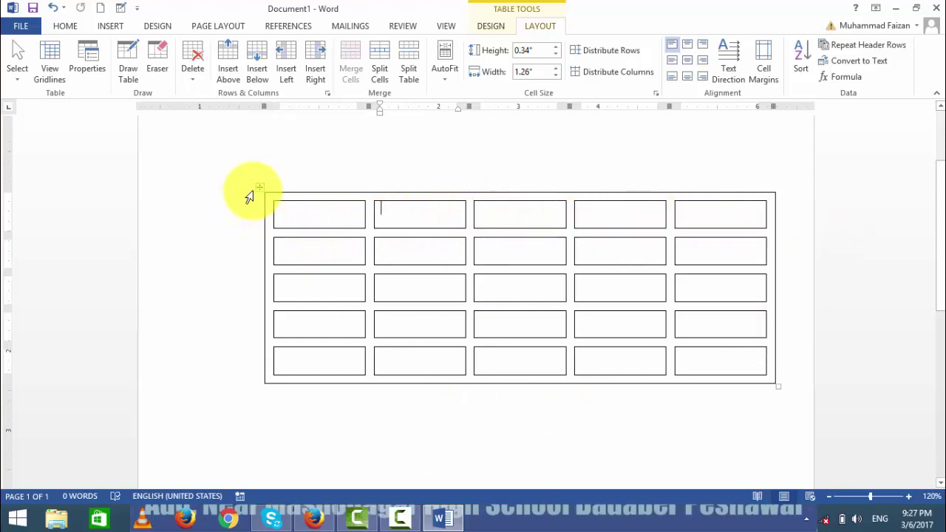
pyautogui.click(311, 212)
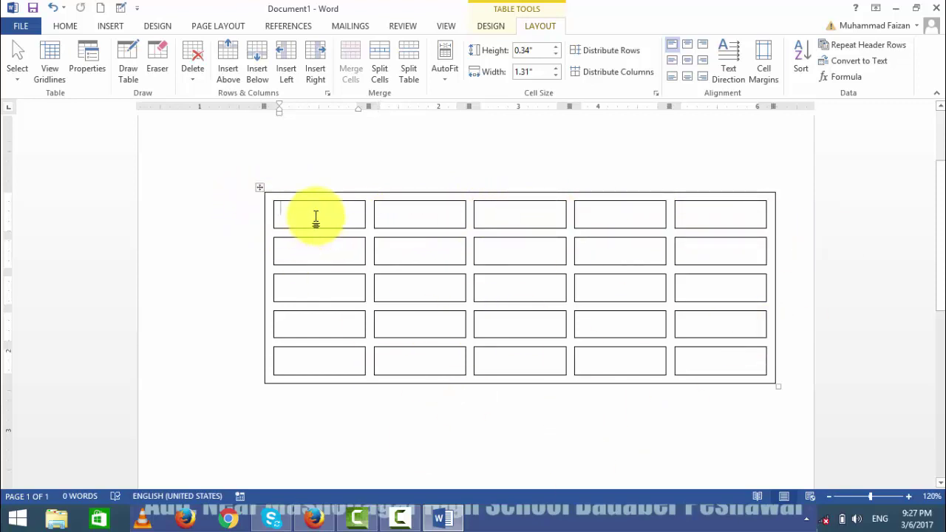
pyautogui.moveTo(316, 222); pyautogui.dragTo(320, 379)
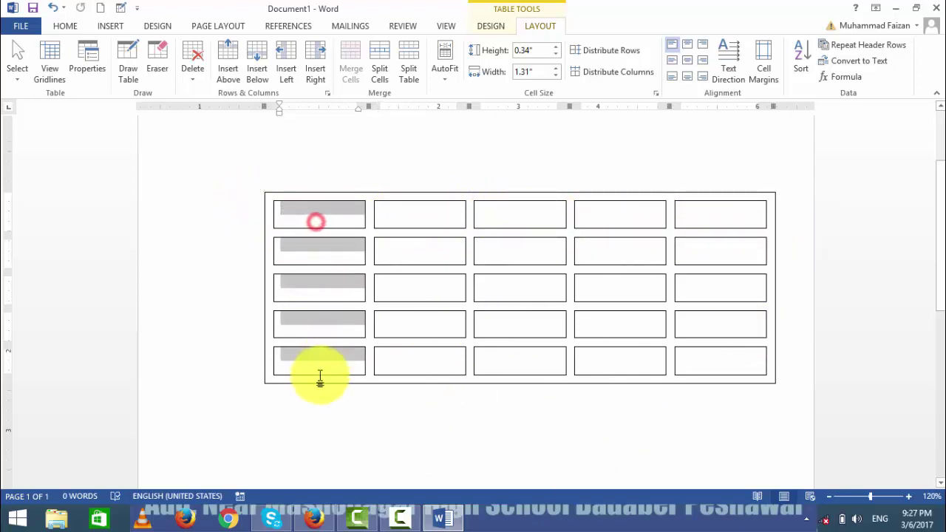
# - Shade the first column green and the second column light blue
pyautogui.click(487, 26)
pyautogui.click(540, 78)
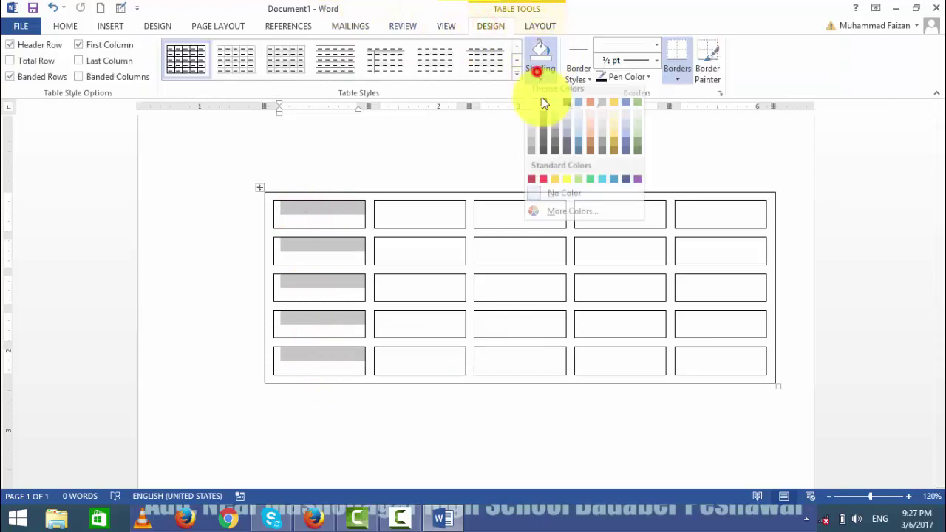
pyautogui.click(590, 192)
pyautogui.moveTo(424, 220); pyautogui.dragTo(437, 366)
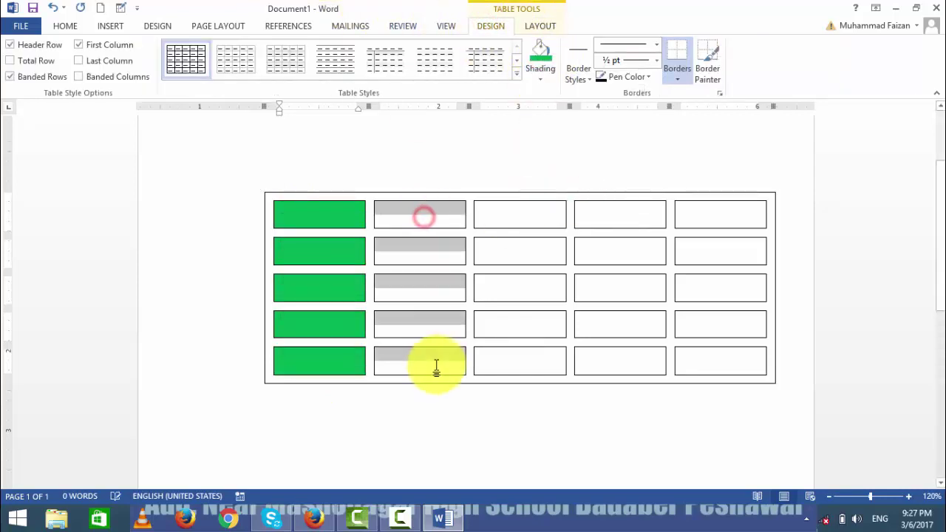
pyautogui.click(541, 79)
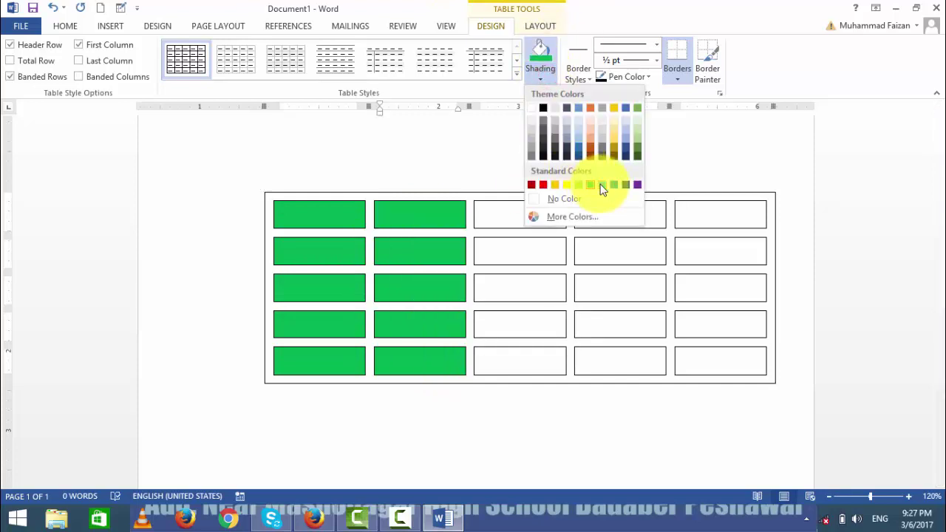
pyautogui.click(601, 184)
# - Shade the third column dark blue
pyautogui.moveTo(562, 200); pyautogui.dragTo(540, 338)
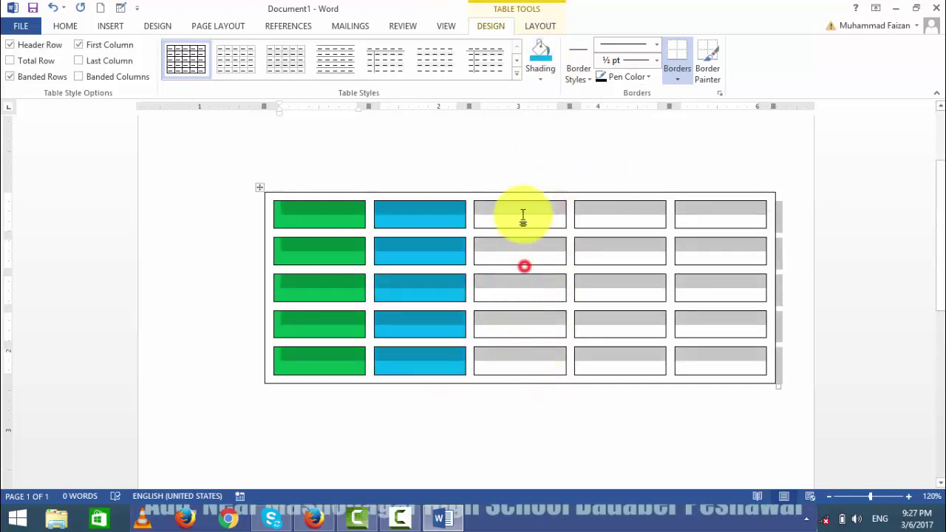
pyautogui.click(523, 215)
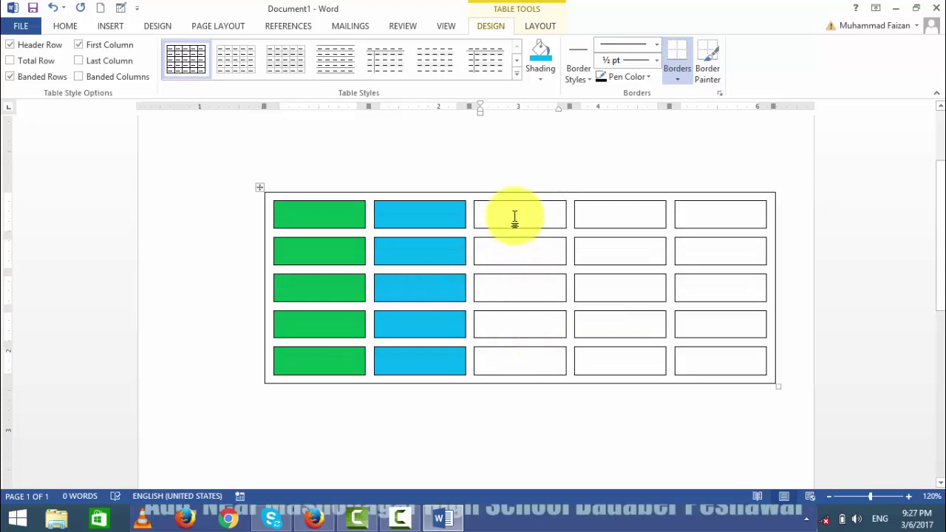
pyautogui.moveTo(517, 213); pyautogui.dragTo(526, 356)
pyautogui.click(541, 71)
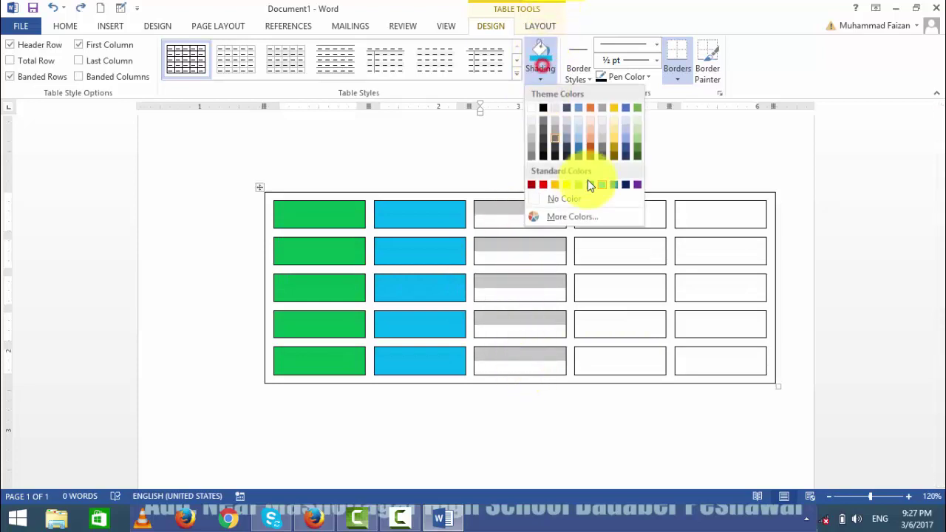
pyautogui.click(626, 185)
# - Shade the fourth column light orange and the fifth light green, then deselect to review the colours
pyautogui.moveTo(619, 209); pyautogui.dragTo(652, 371)
pyautogui.click(541, 68)
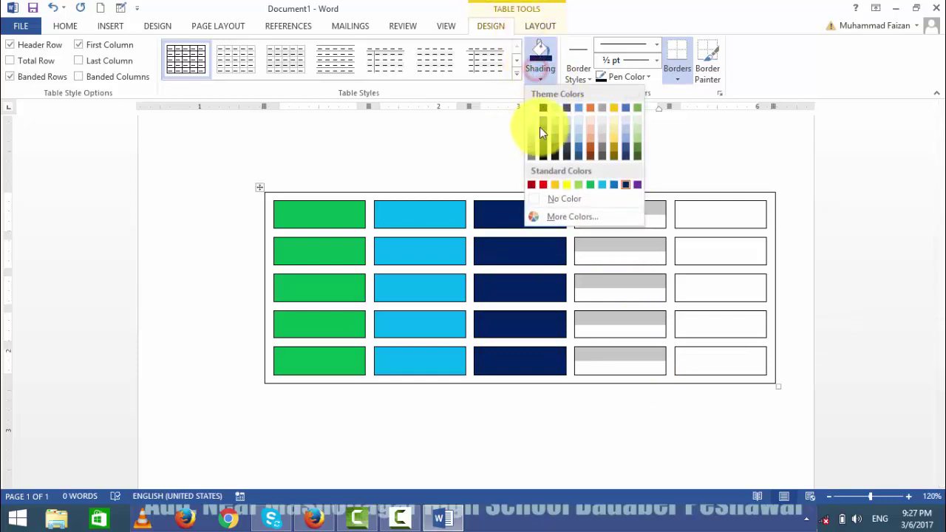
pyautogui.click(591, 140)
pyautogui.moveTo(714, 213); pyautogui.dragTo(739, 373)
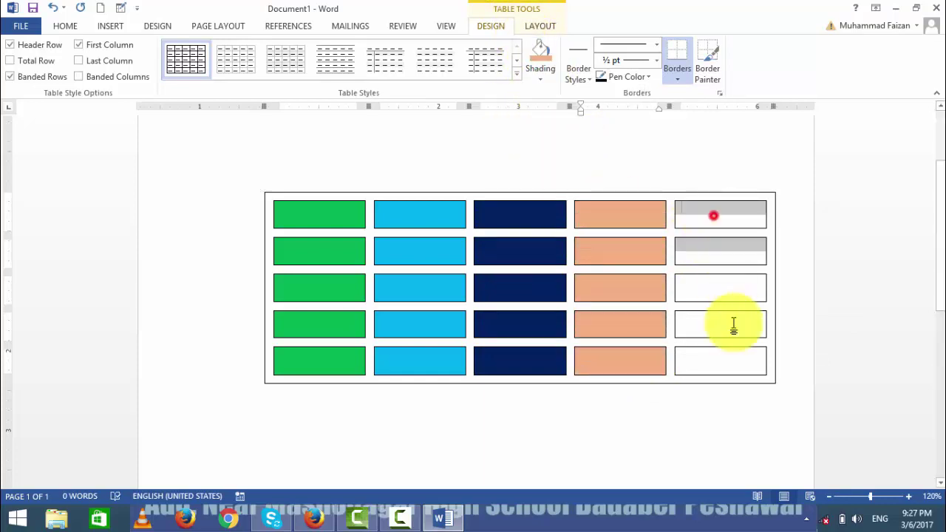
pyautogui.click(548, 85)
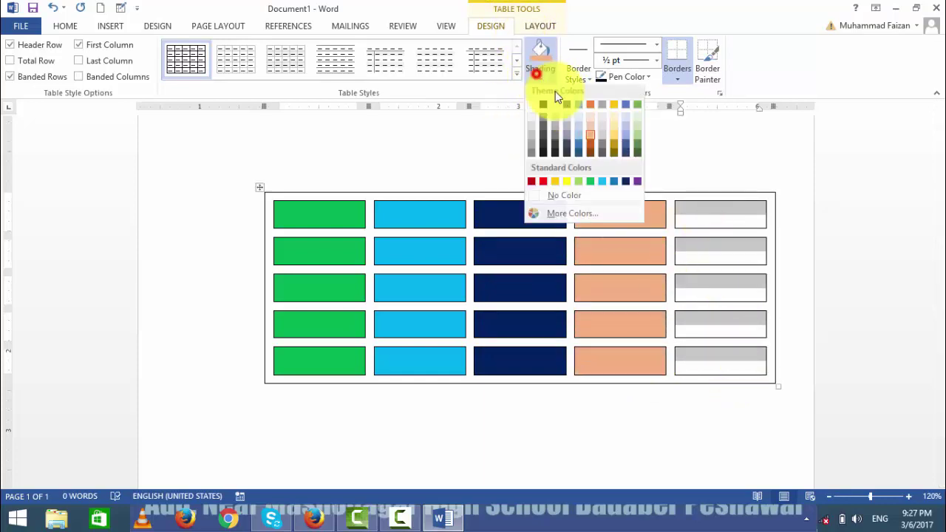
pyautogui.click(639, 144)
pyautogui.click(554, 289)
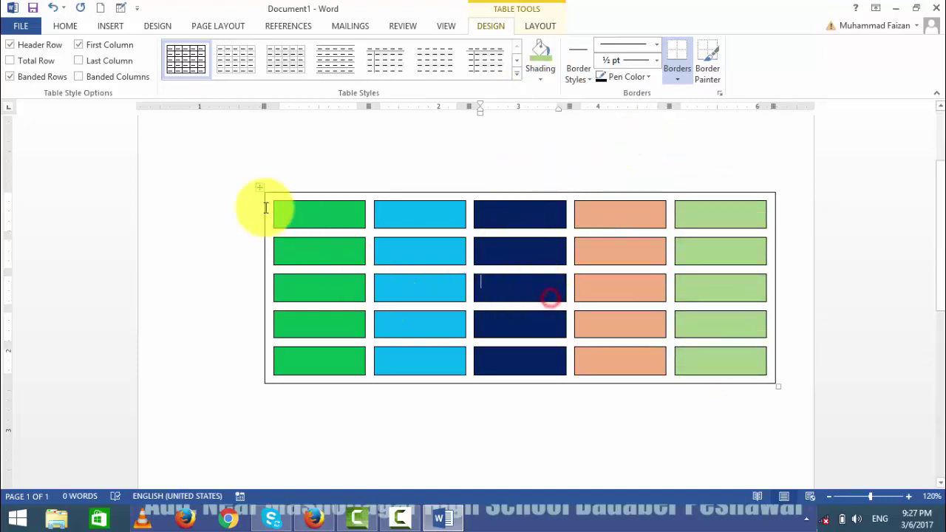
pyautogui.click(258, 184)
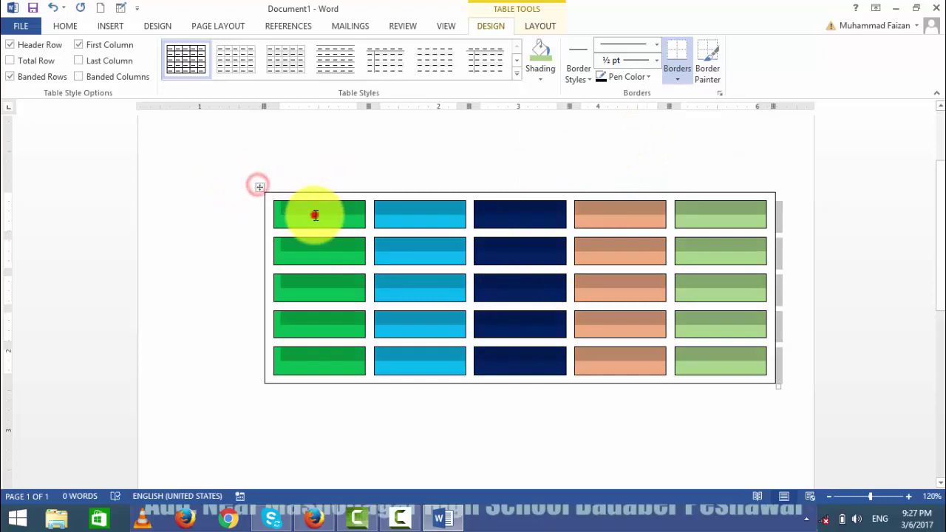
pyautogui.click(308, 220)
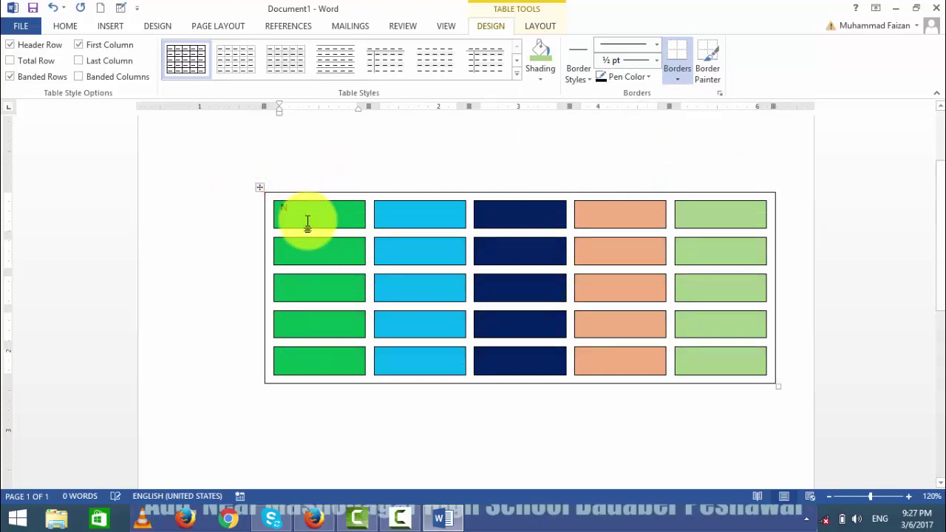
# - Enter the headers Name, F/name, Post, Location and Salary in the top row, then select that row
pyautogui.write('ame')
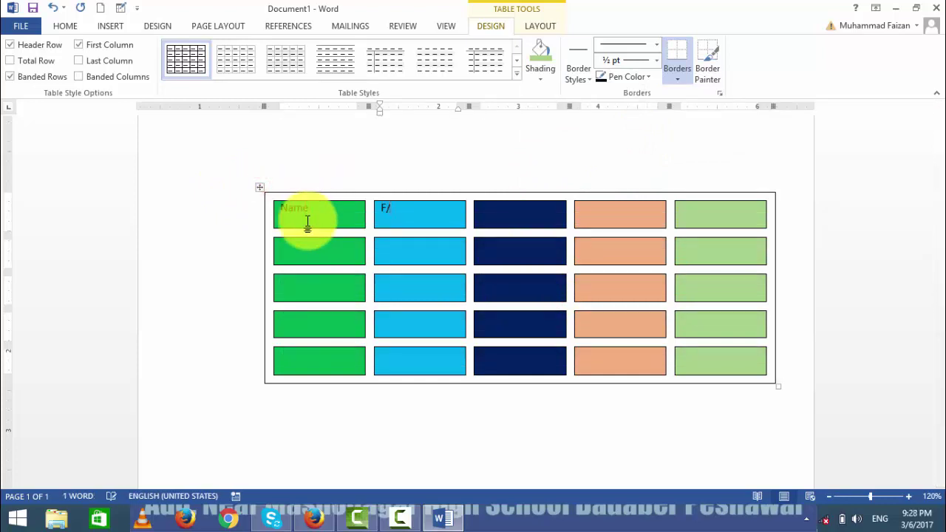
pyautogui.write('name')
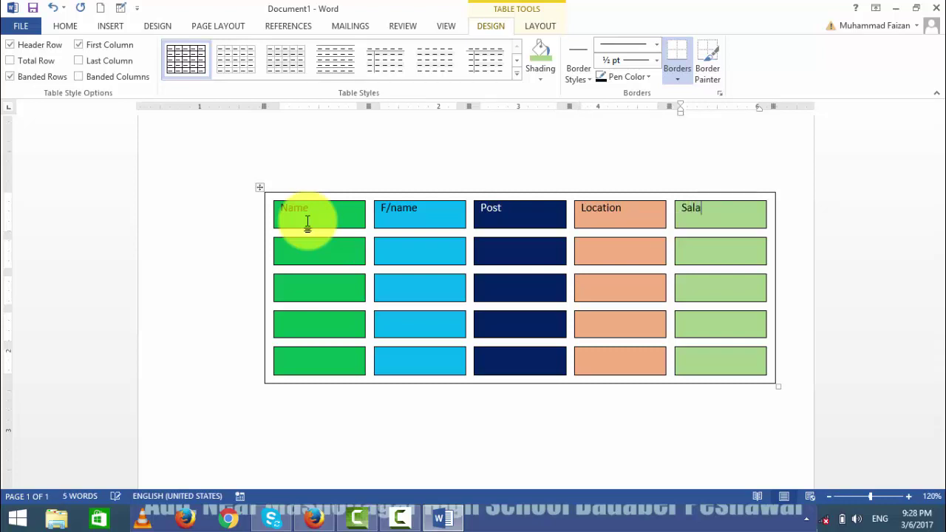
pyautogui.moveTo(288, 212); pyautogui.dragTo(771, 249)
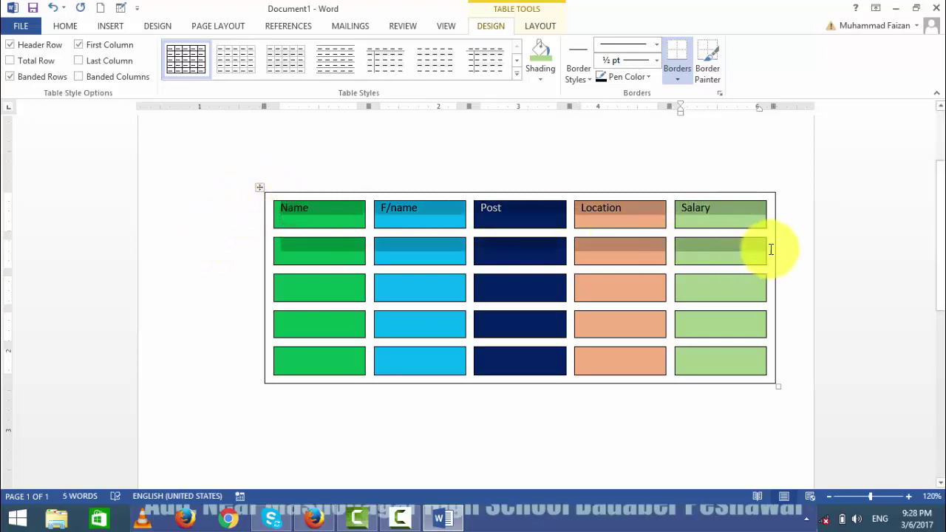
# - Apply Align Center to the header row's labels
pyautogui.click(536, 26)
pyautogui.click(674, 61)
pyautogui.click(688, 60)
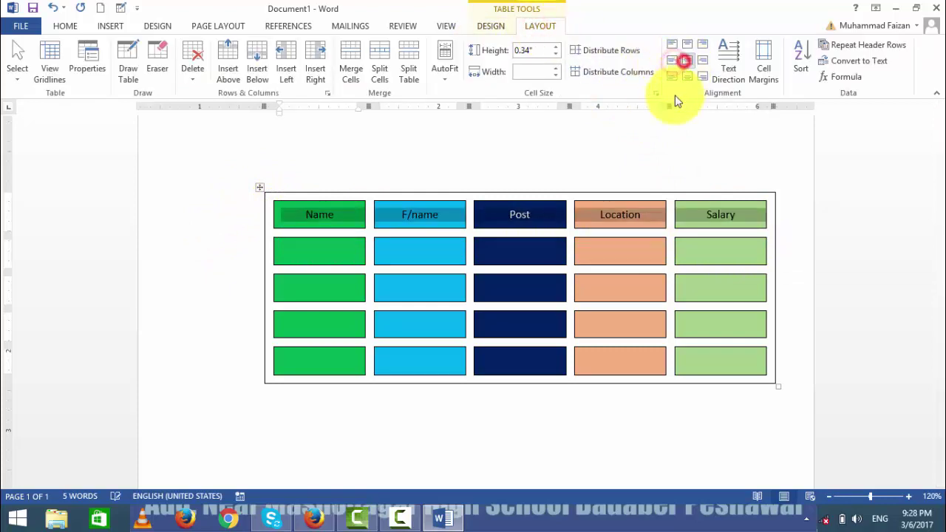
pyautogui.click(382, 253)
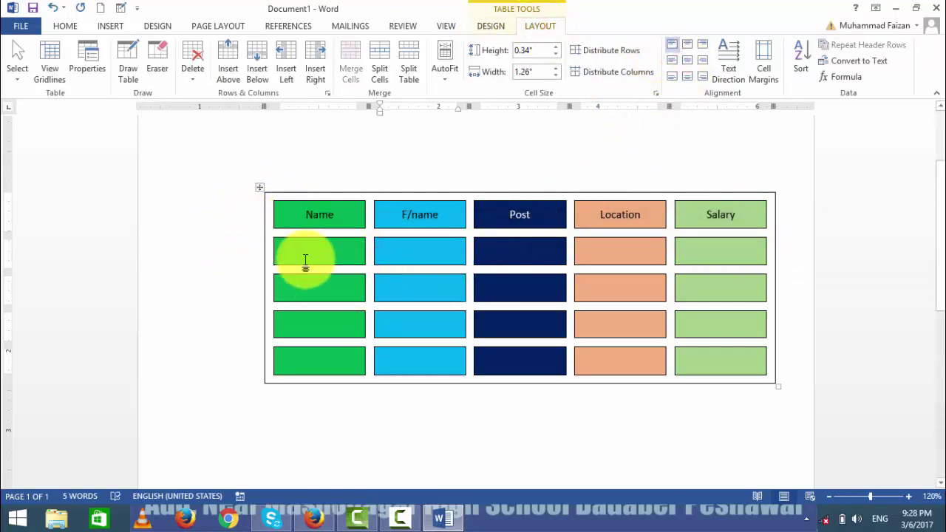
pyautogui.moveTo(322, 251); pyautogui.dragTo(723, 355)
pyautogui.click(610, 283)
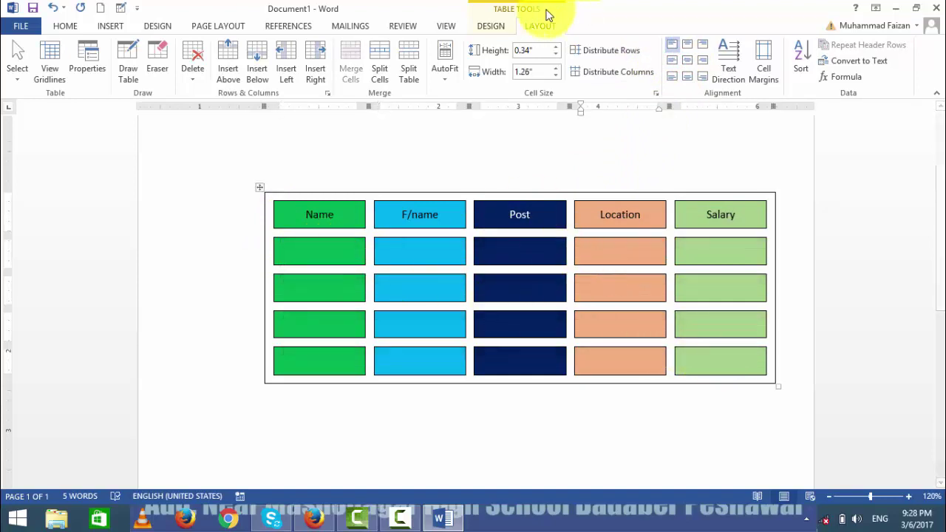
# - Open the table's cell margin options, close them unchanged, and return to the Name header
pyautogui.click(491, 28)
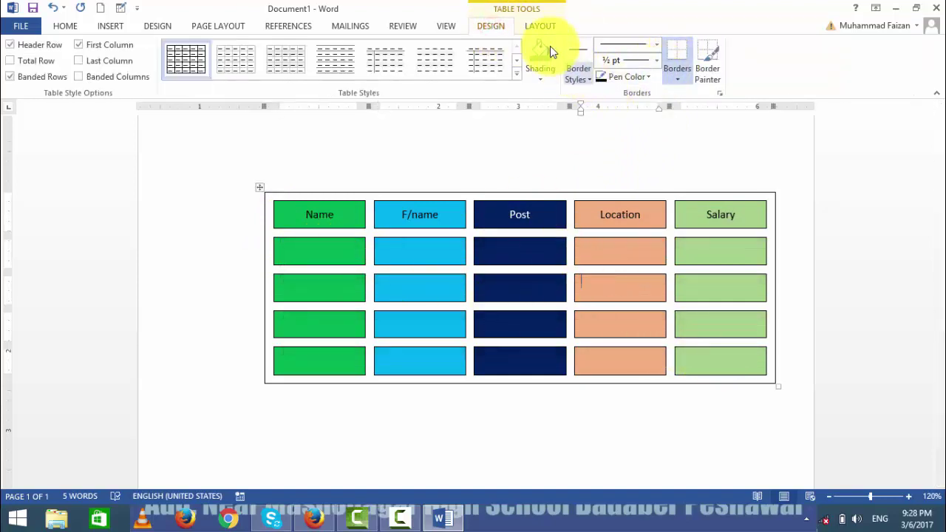
pyautogui.click(542, 27)
pyautogui.click(765, 59)
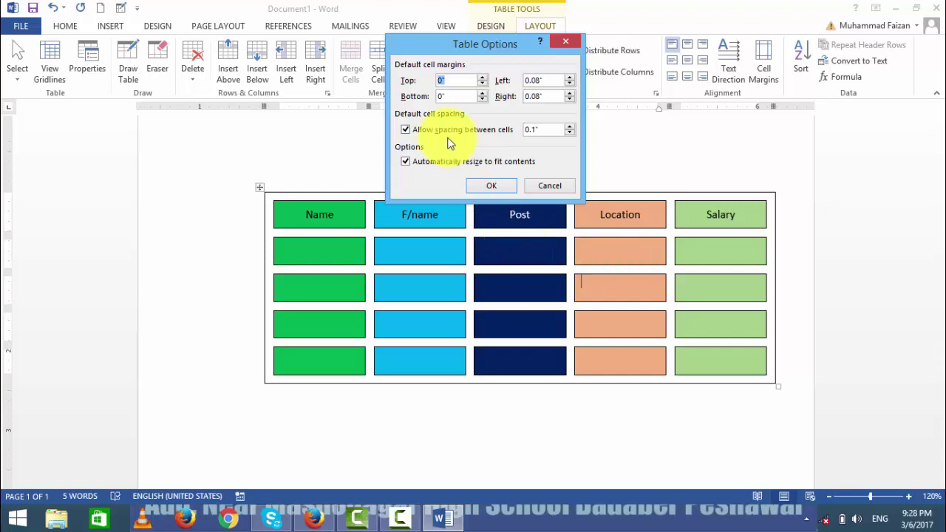
pyautogui.click(548, 186)
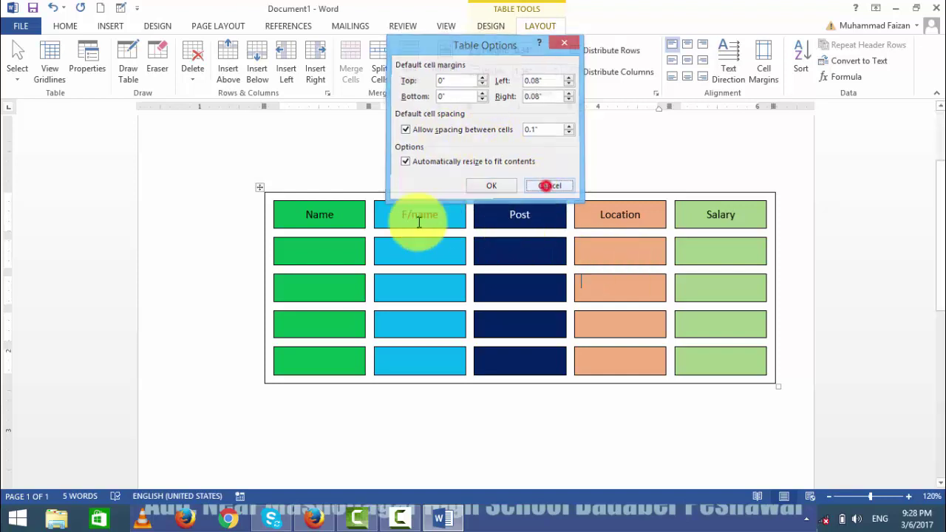
pyautogui.click(332, 214)
# - Test the first header cell with extra letters, then delete some of them
pyautogui.write('gdfgsdfg')
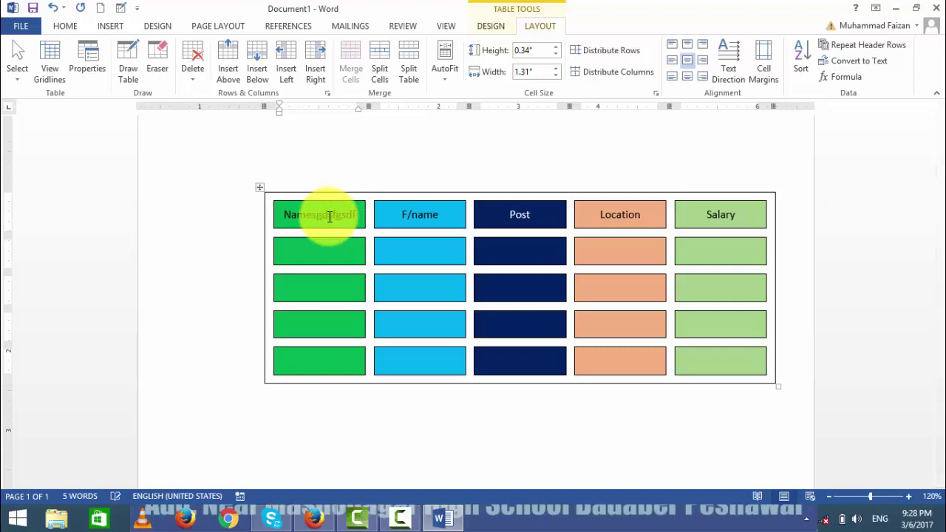
pyautogui.write('sdfgdfgdsgdfgdf')
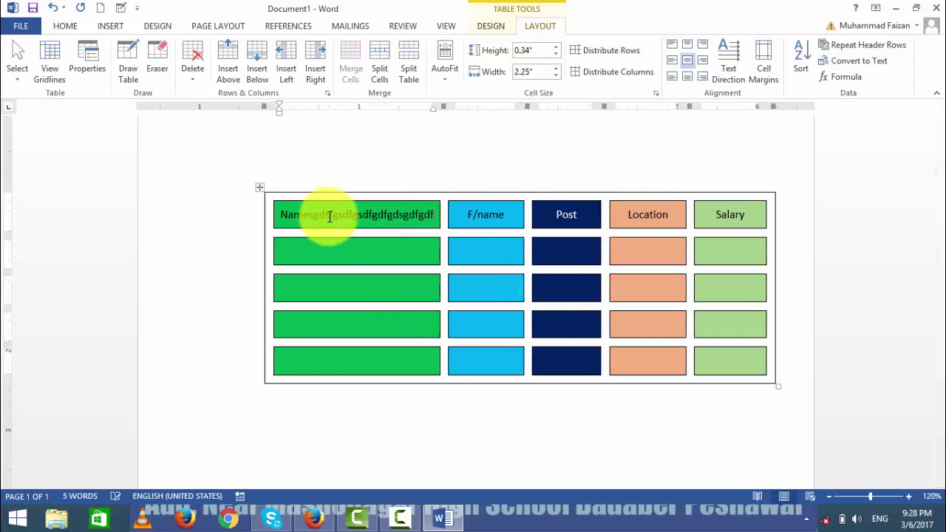
pyautogui.write('gdsg')
pyautogui.press('BackSpace')
pyautogui.press('BackSpace')
pyautogui.press('BackSpace')
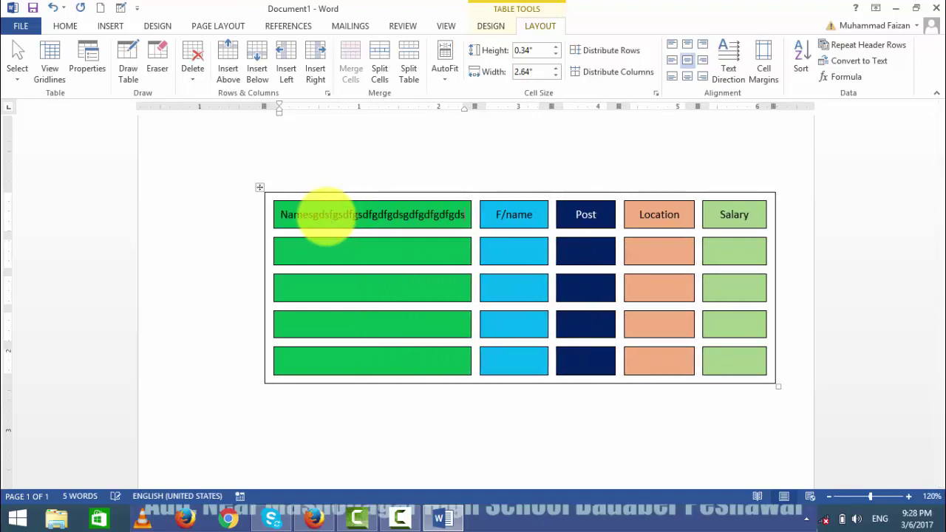
pyautogui.press('BackSpace')
pyautogui.press('BackSpace')
pyautogui.press('BackSpace')
pyautogui.press('BackSpace')
pyautogui.press('BackSpace')
pyautogui.press('BackSpace')
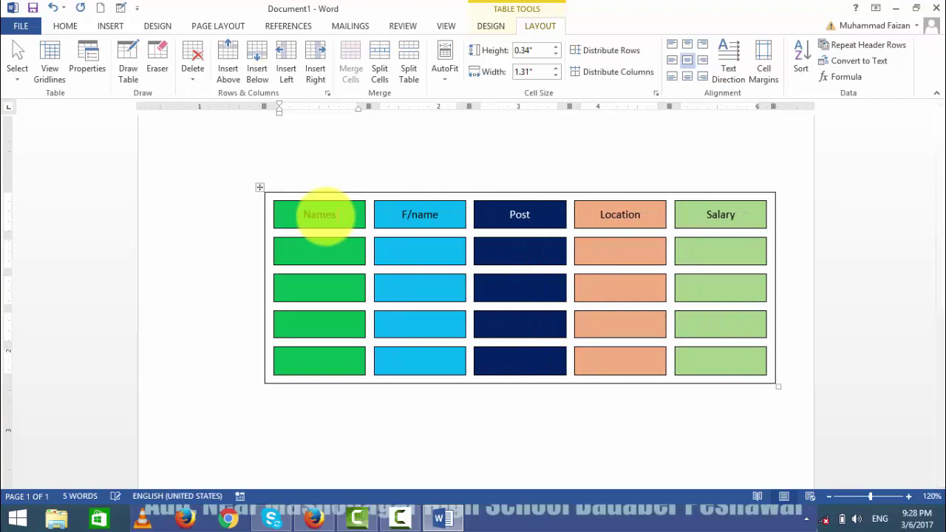
pyautogui.press('BackSpace')
pyautogui.press('BackSpace')
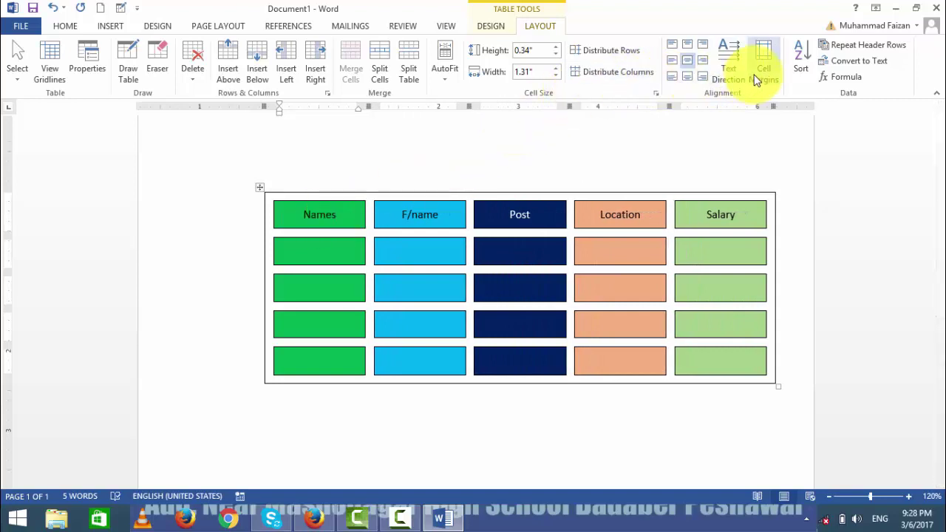
# - Turn off Automatically resize to fit contents, confirm columns stay fixed, and undo the test text
pyautogui.click(757, 80)
pyautogui.click(405, 161)
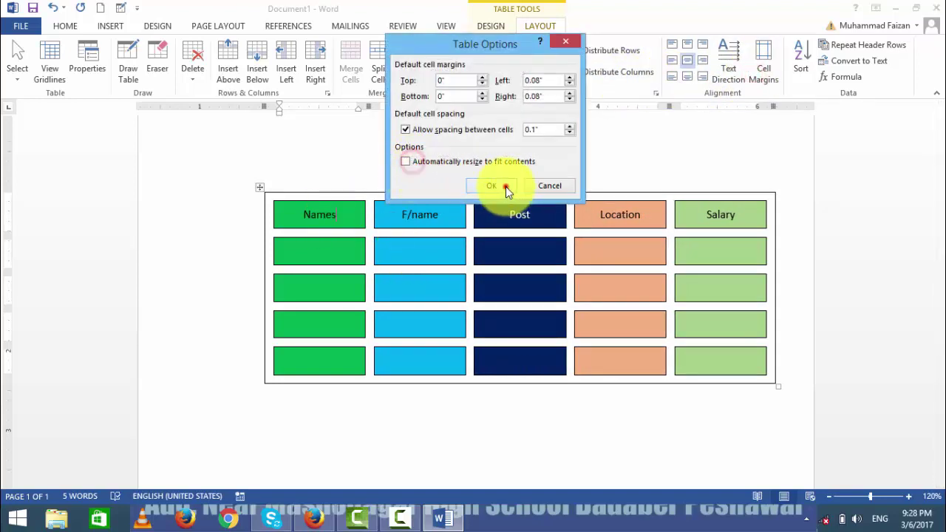
pyautogui.click(506, 188)
pyautogui.write('fgdsfgsd')
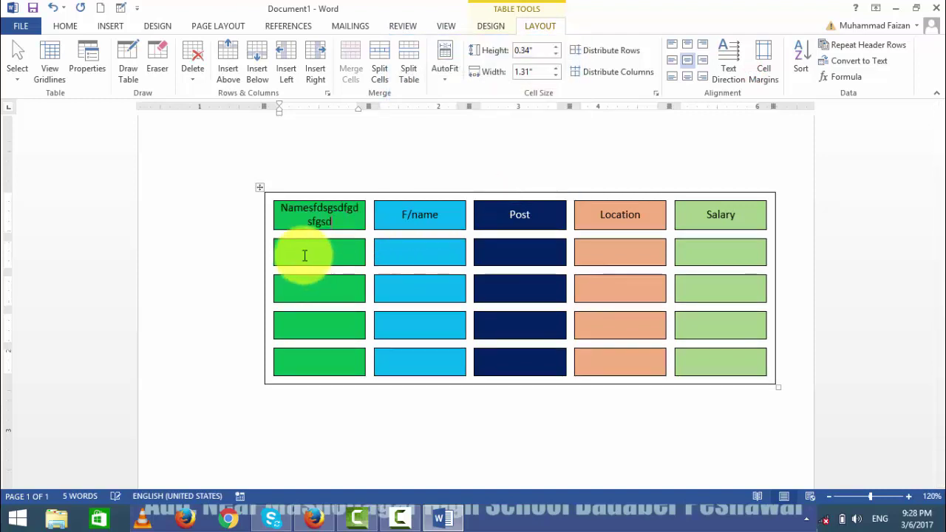
pyautogui.write('fgdsgsdfgsdgsdfgsdgsdgsdfgsdgsdf')
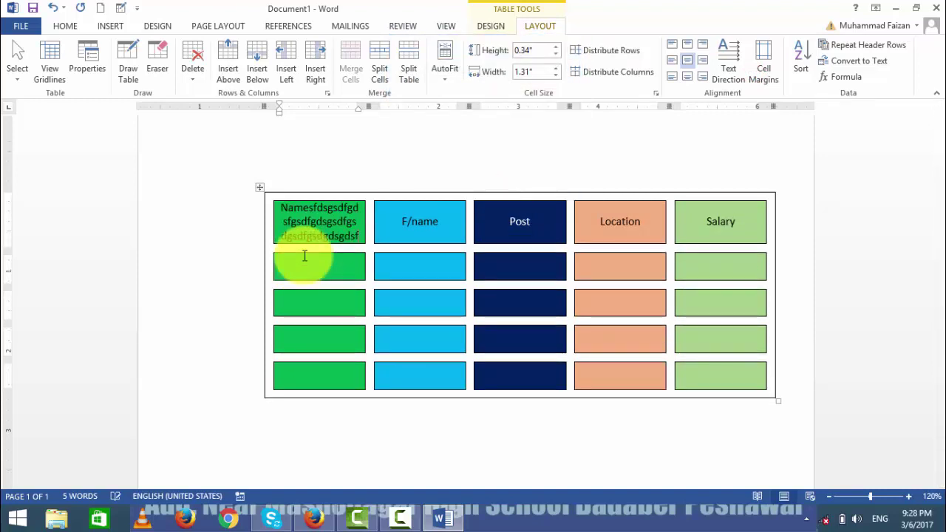
pyautogui.write('dsfgdsgdsfgdsgdfsgdsgdsfg')
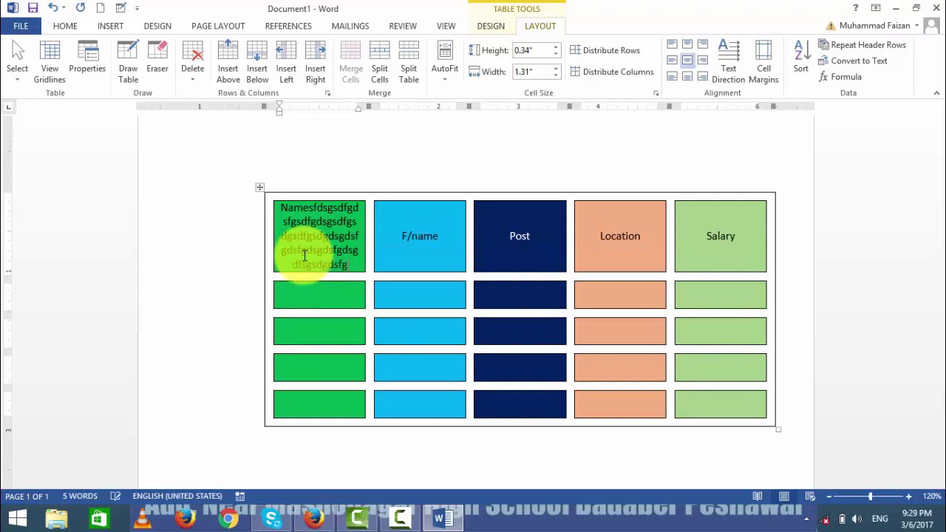
pyautogui.write('sdgdsfgsdfgsdfgsdfgsdg')
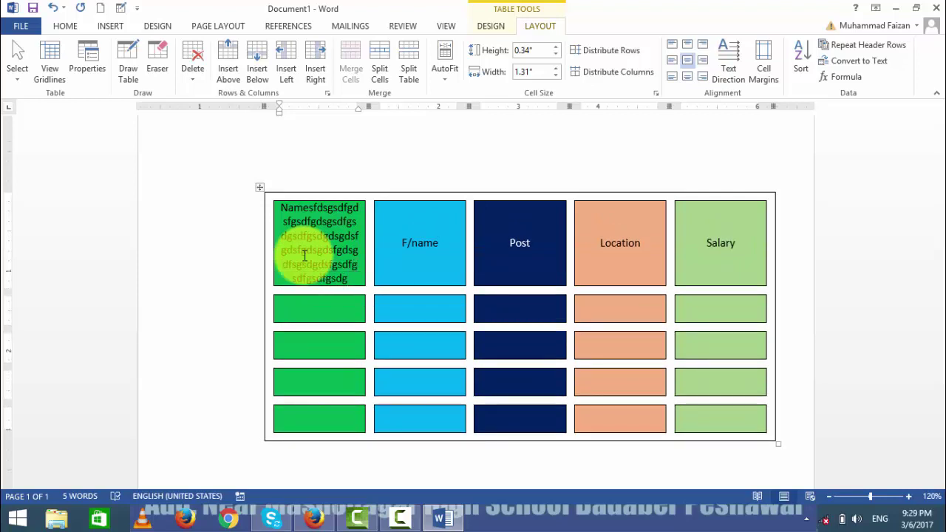
pyautogui.hotkey('ctrl', 'z')
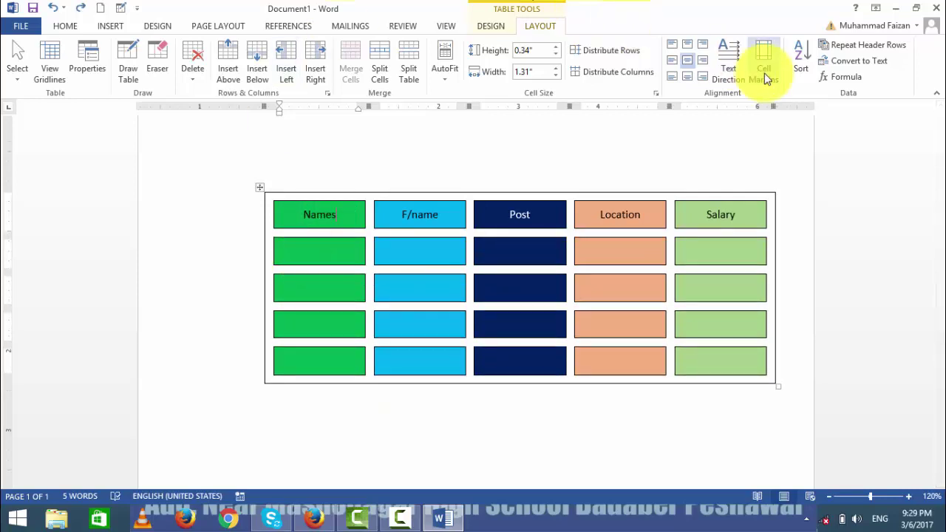
pyautogui.click(764, 73)
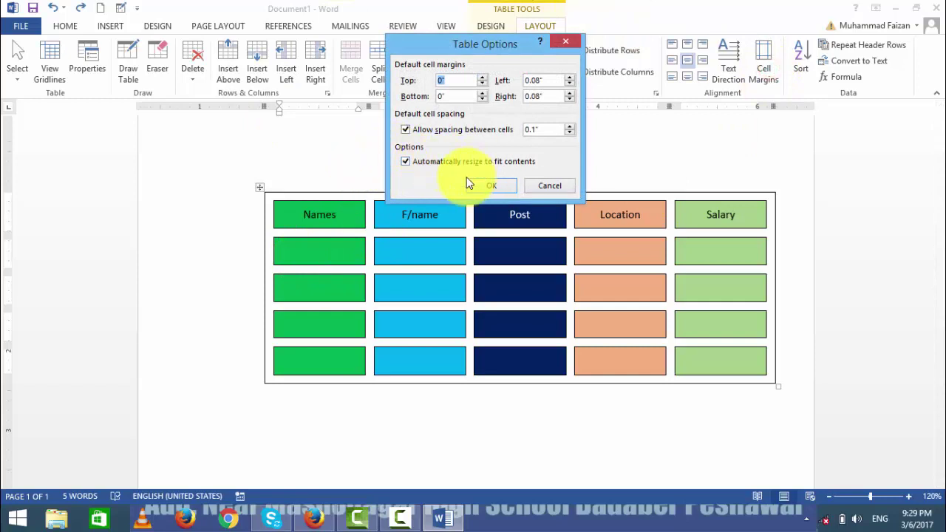
pyautogui.click(553, 188)
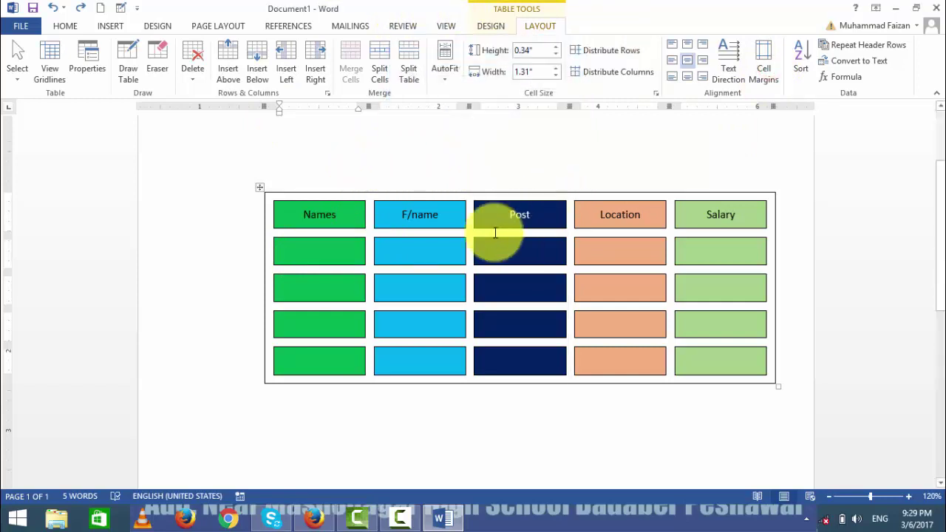
# - Open the table's Sort dialog, try ascending order, and cancel without sorting
pyautogui.click(803, 68)
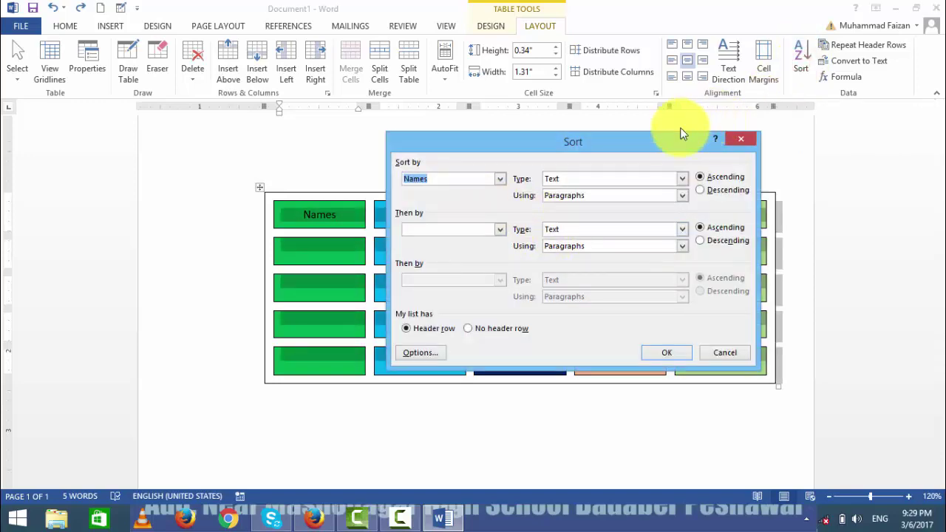
pyautogui.moveTo(681, 130); pyautogui.dragTo(760, 103)
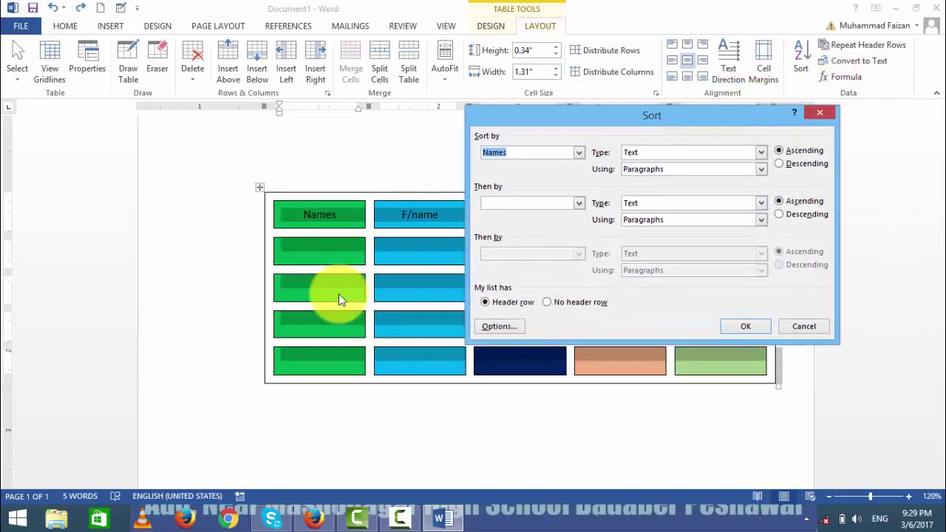
pyautogui.click(784, 155)
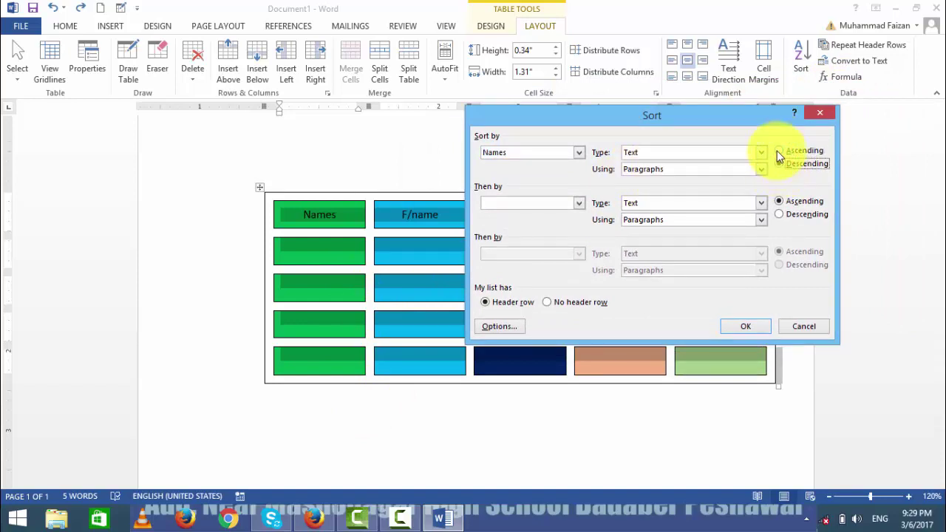
pyautogui.click(780, 152)
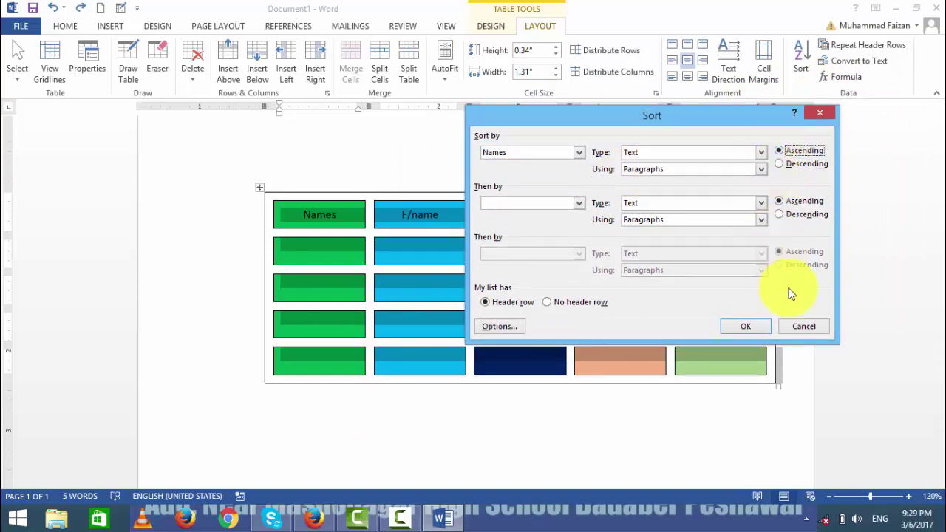
pyautogui.click(810, 328)
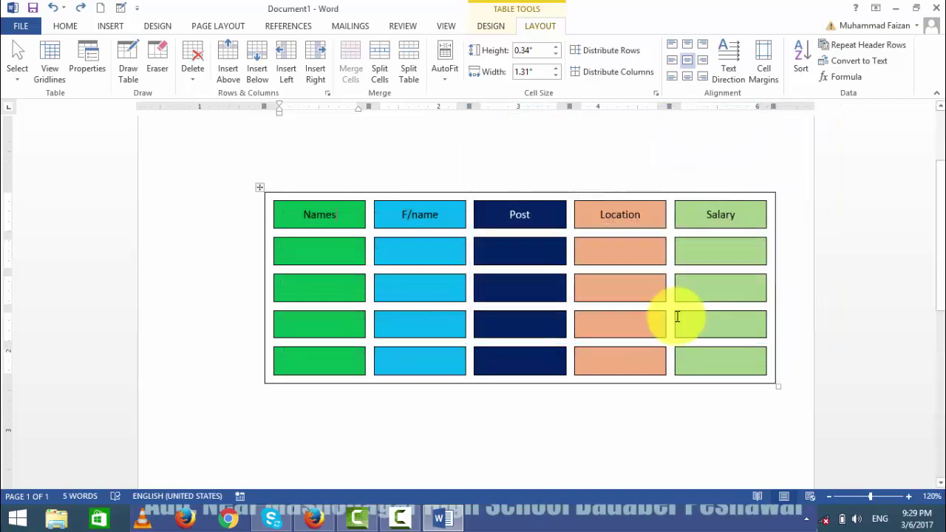
pyautogui.click(326, 246)
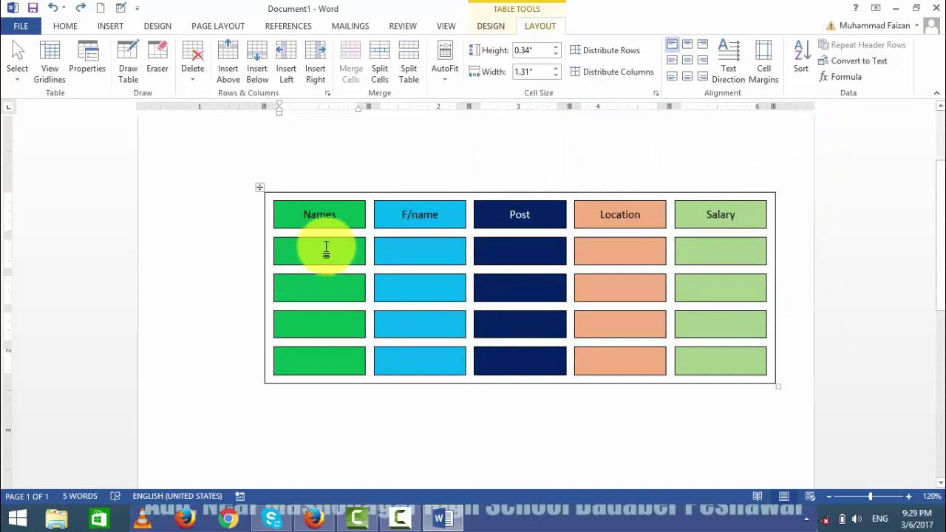
pyautogui.click(800, 57)
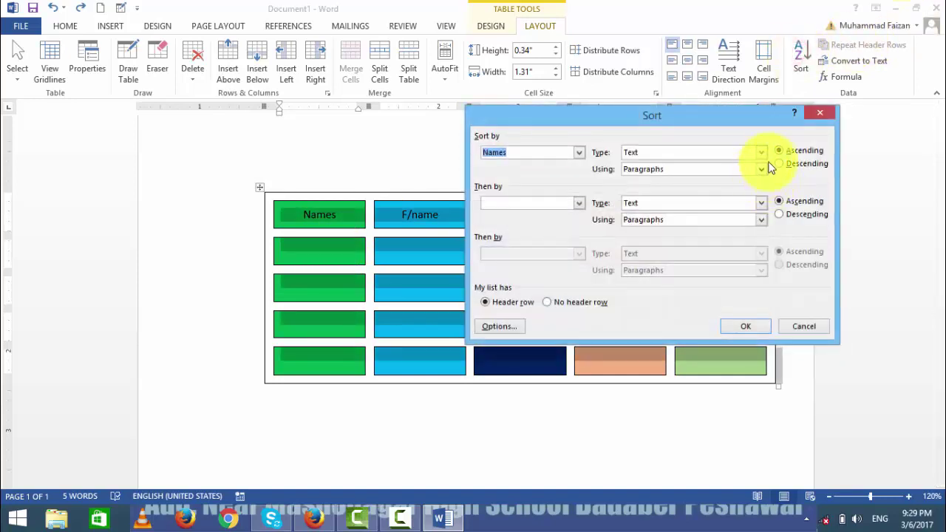
pyautogui.click(818, 114)
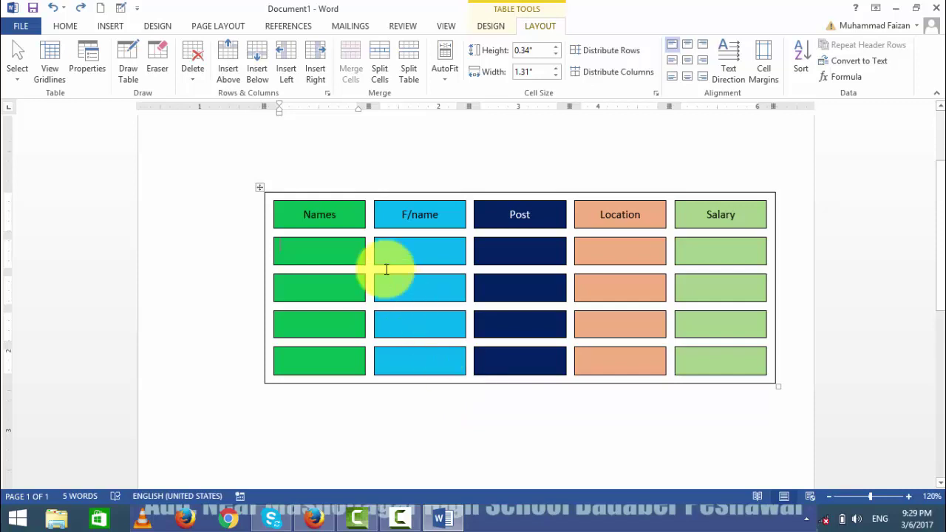
# - Add four new rows at the table's end so it reaches page 2
pyautogui.moveTo(305, 214); pyautogui.dragTo(718, 225)
pyautogui.click(718, 360)
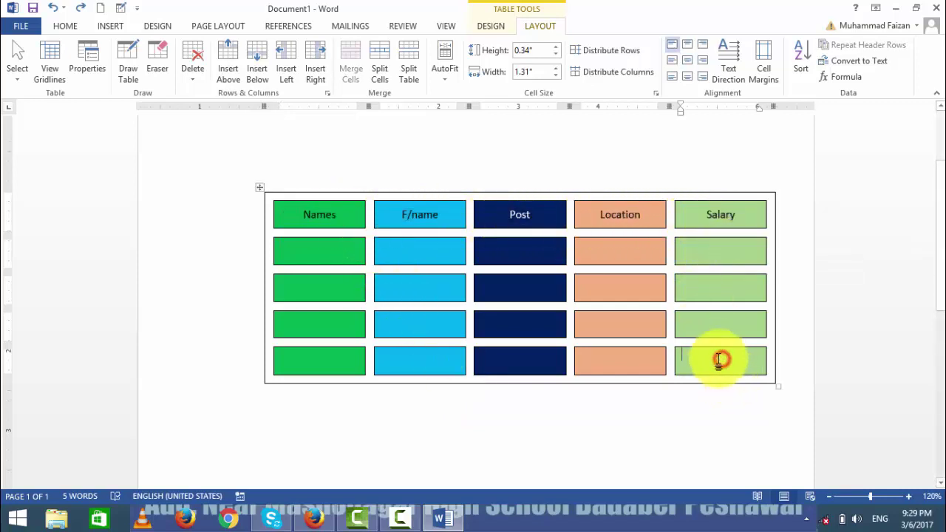
pyautogui.press('Tab')
pyautogui.press('Tab')
pyautogui.press('Tab')
pyautogui.press('Tab')
pyautogui.press('Tab')
pyautogui.press('Tab')
pyautogui.press('Tab')
pyautogui.press('Tab')
pyautogui.press('Tab')
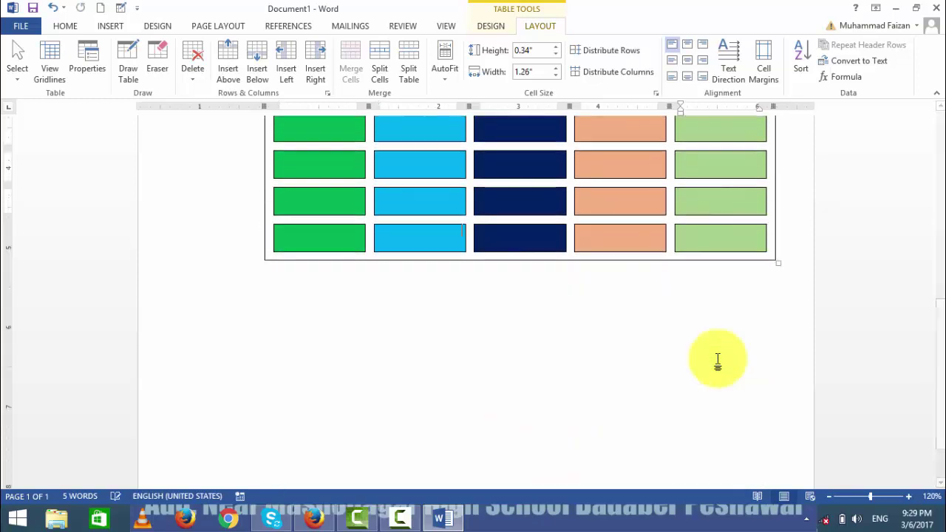
pyautogui.press('Tab')
pyautogui.press('Tab')
pyautogui.press('Tab')
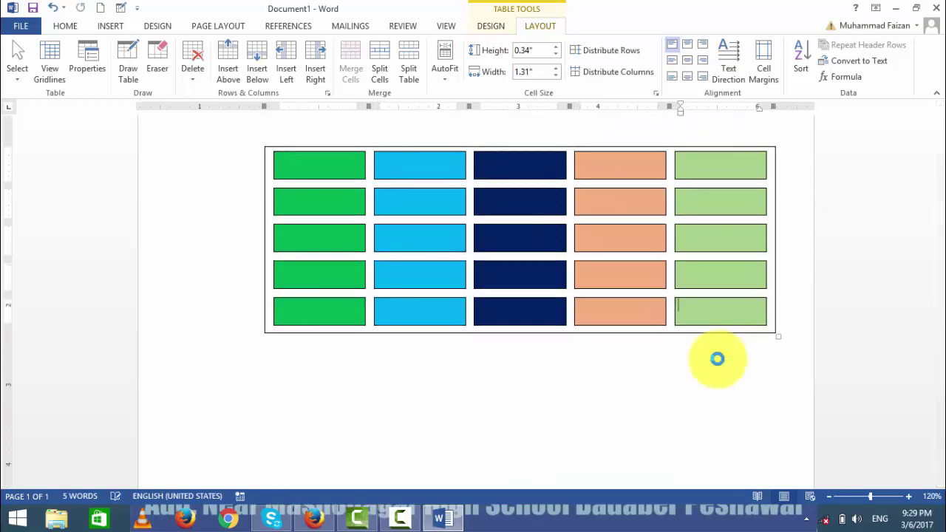
pyautogui.press('Tab')
pyautogui.press('Tab')
pyautogui.press('Tab')
pyautogui.press('Tab')
pyautogui.press('Tab')
pyautogui.press('Tab')
pyautogui.press('Tab')
pyautogui.press('Tab')
pyautogui.press('Tab')
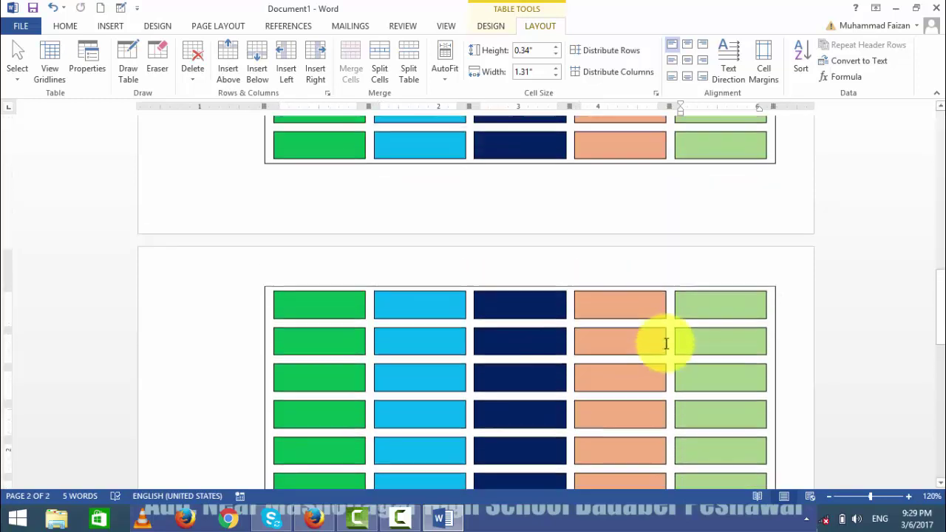
pyautogui.press('Tab')
pyautogui.press('Tab')
pyautogui.press('Tab')
# - Delete the blank line above the table and move the table higher on page 1
pyautogui.moveTo(309, 422); pyautogui.dragTo(649, 441)
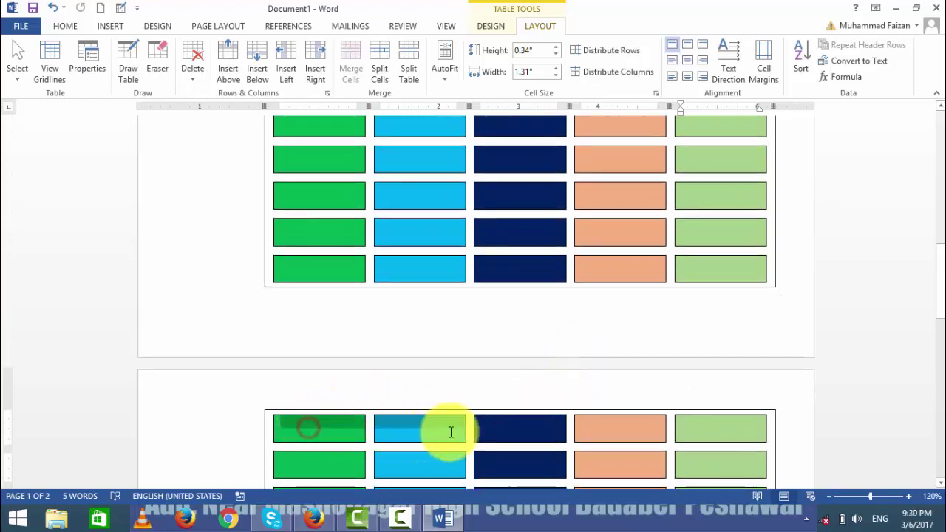
pyautogui.scroll(5, 561, 355)
pyautogui.scroll(5, 480, 281)
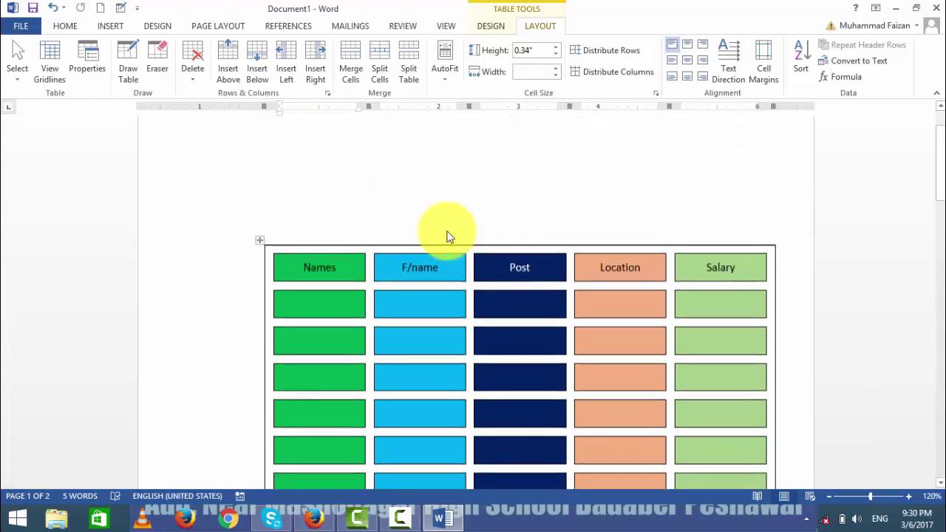
pyautogui.moveTo(330, 278); pyautogui.dragTo(517, 277)
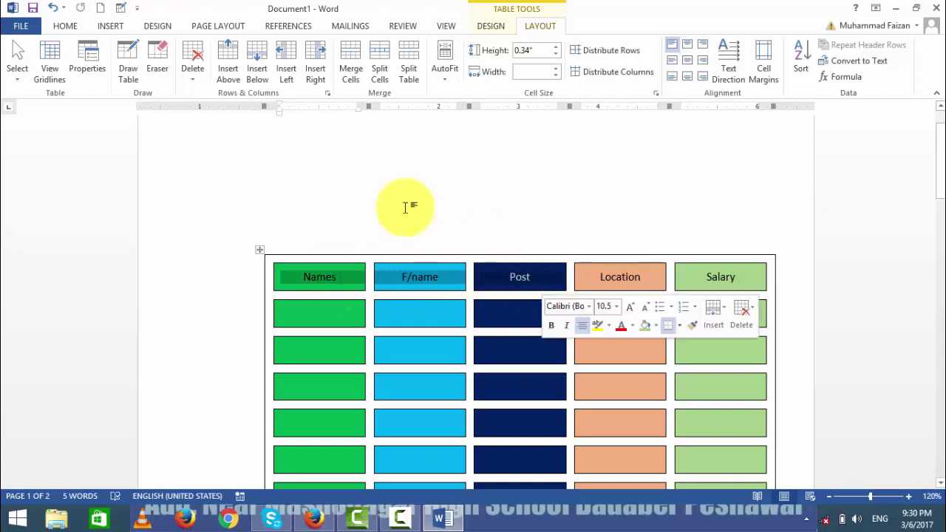
pyautogui.click(350, 210)
pyautogui.press('BackSpace')
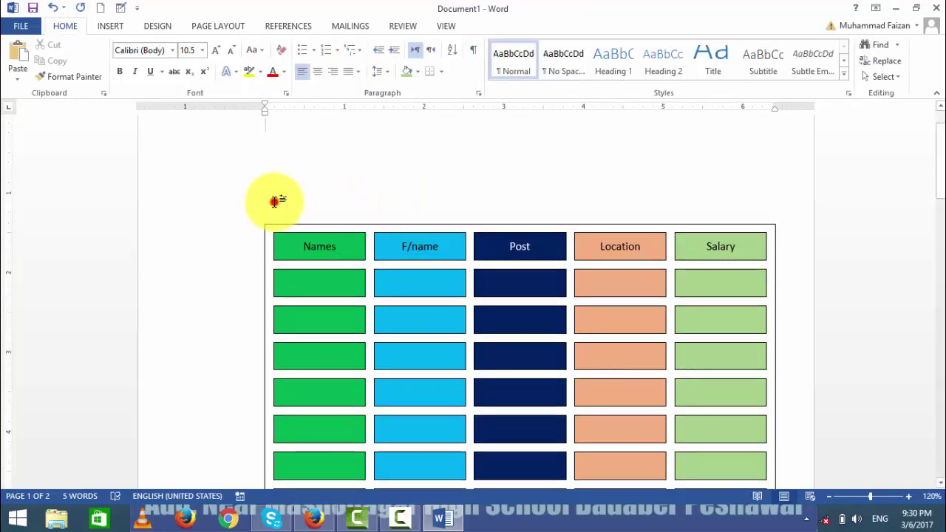
pyautogui.click(293, 261)
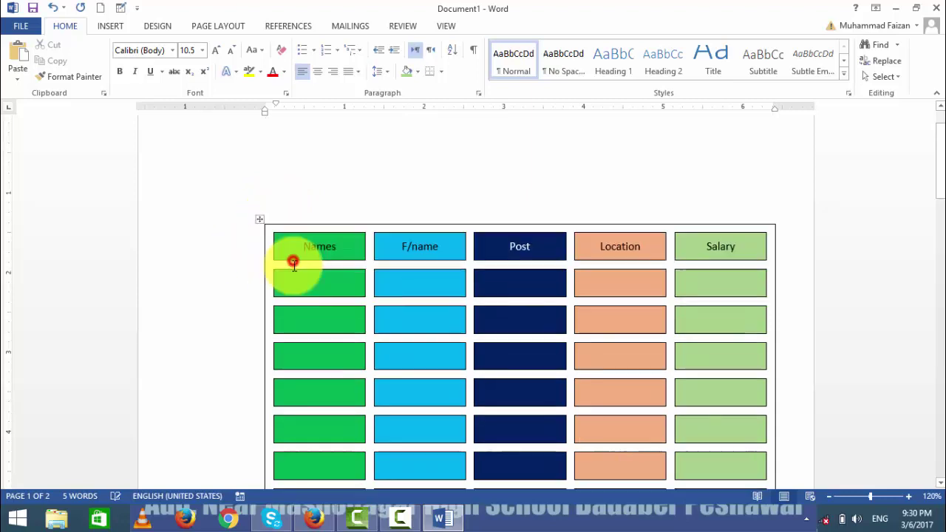
pyautogui.moveTo(259, 219); pyautogui.dragTo(234, 175)
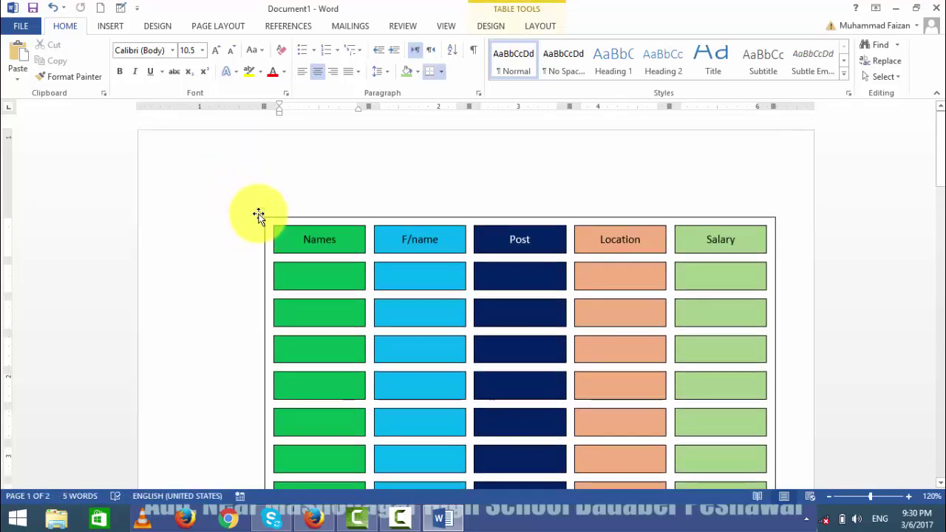
pyautogui.moveTo(259, 215); pyautogui.dragTo(215, 178)
# - Set the Names-to-Salary header row to repeat on every page
pyautogui.scroll(-5, 317, 342)
pyautogui.scroll(-5, 443, 364)
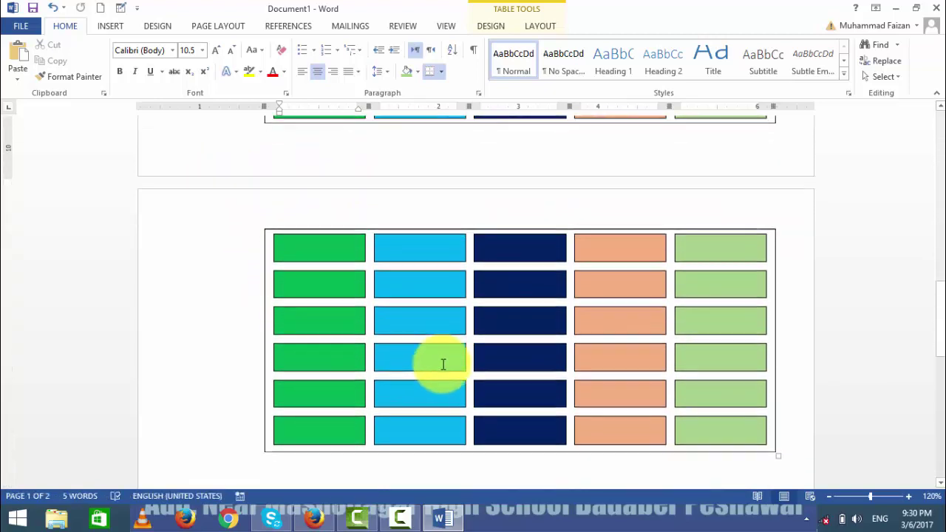
pyautogui.scroll(-1, 443, 364)
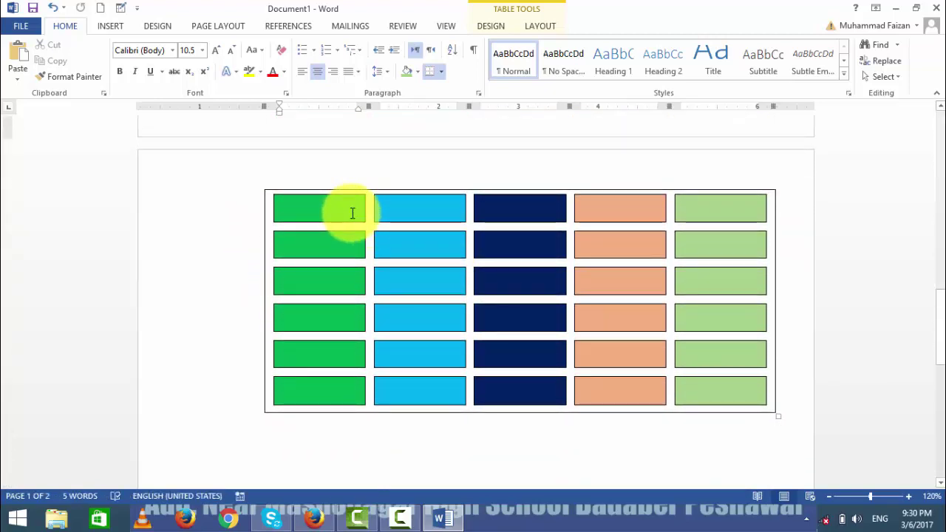
pyautogui.scroll(-2, 352, 213)
pyautogui.scroll(10, 347, 213)
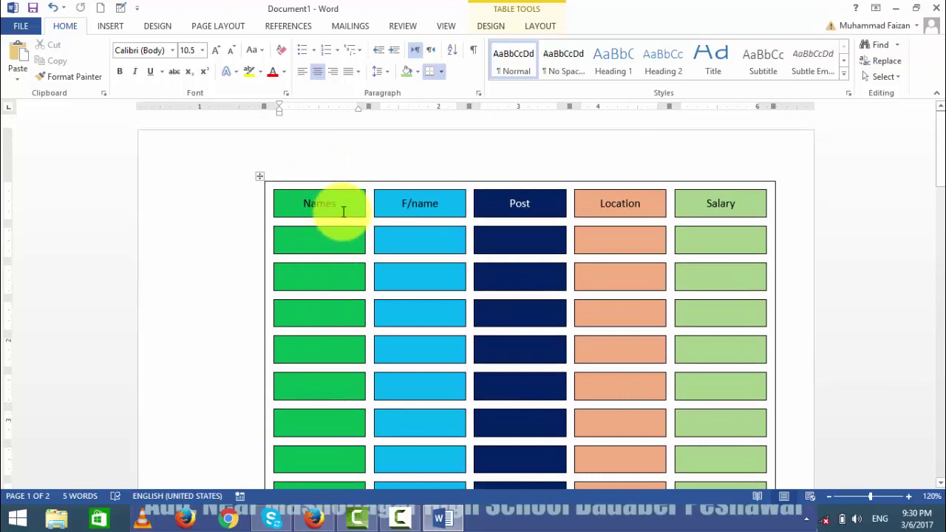
pyautogui.moveTo(343, 212)
pyautogui.mouseDown()
pyautogui.moveTo(657, 220)
pyautogui.moveTo(739, 209)
pyautogui.mouseUp()
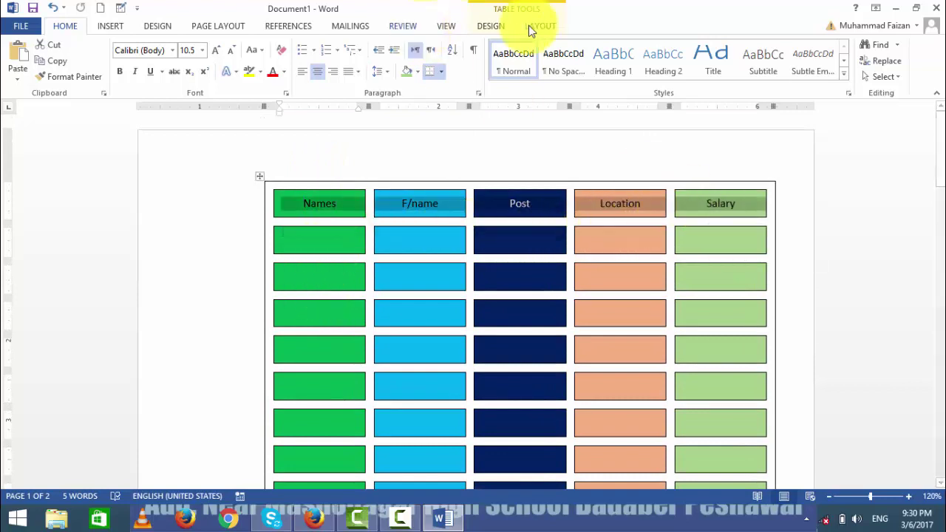
pyautogui.click(551, 26)
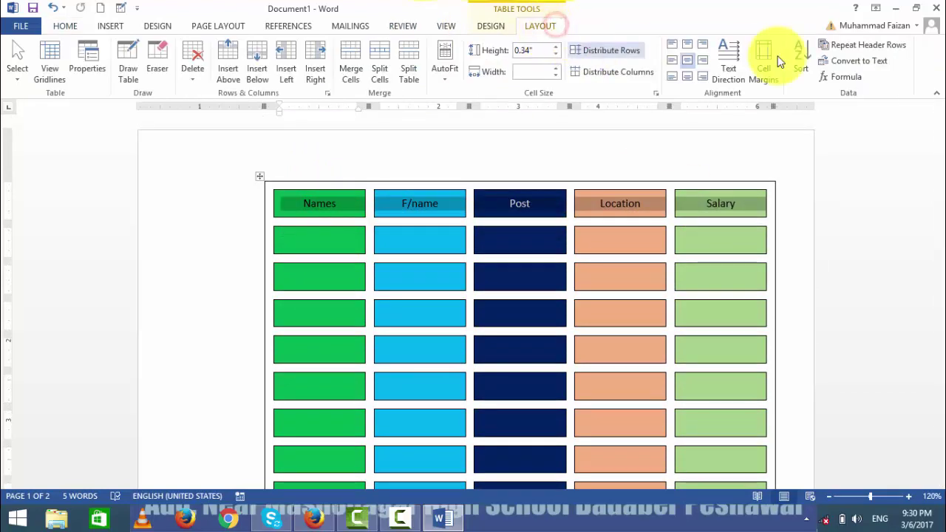
pyautogui.click(865, 47)
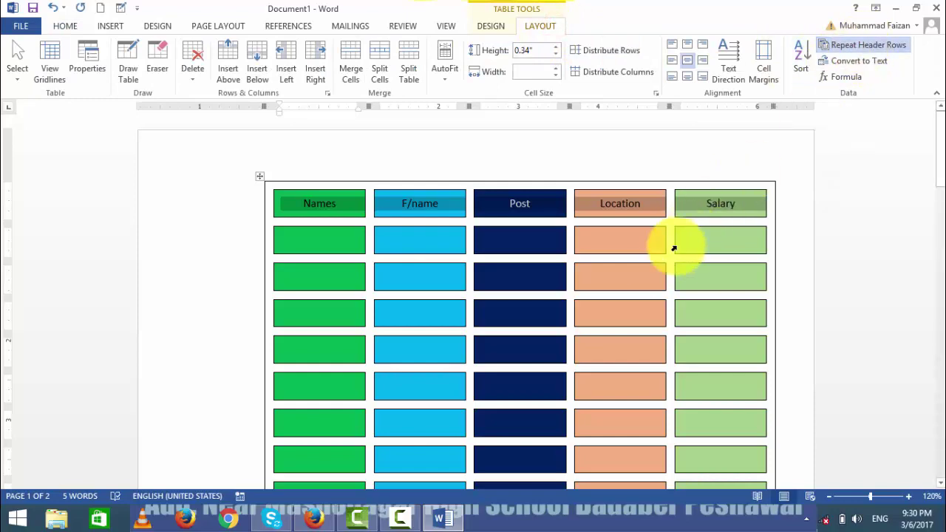
# - Scroll to page 2 to check the repeated header, then back to the top
pyautogui.scroll(-5, 673, 248)
pyautogui.scroll(-5, 661, 274)
pyautogui.scroll(-3, 629, 311)
pyautogui.scroll(-2, 540, 381)
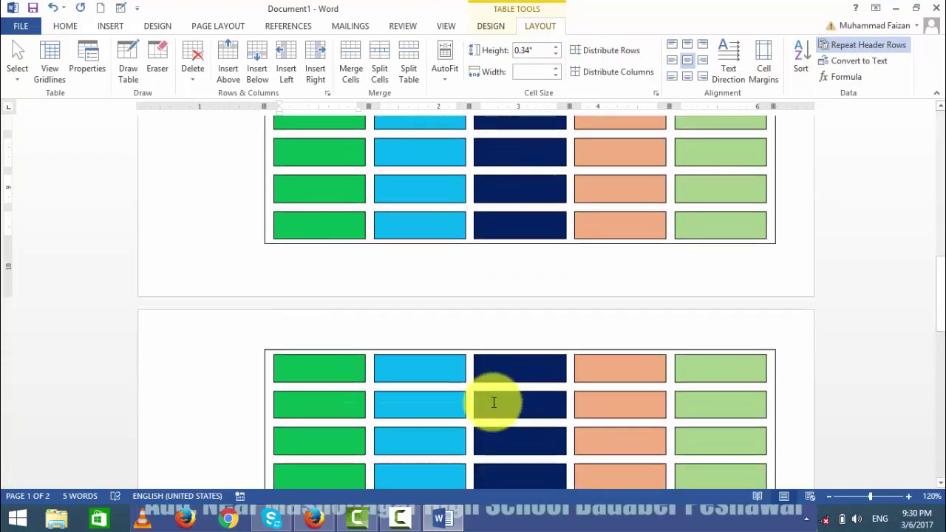
pyautogui.click(423, 380)
pyautogui.scroll(2, 374, 369)
pyautogui.scroll(4, 395, 369)
pyautogui.scroll(4, 449, 366)
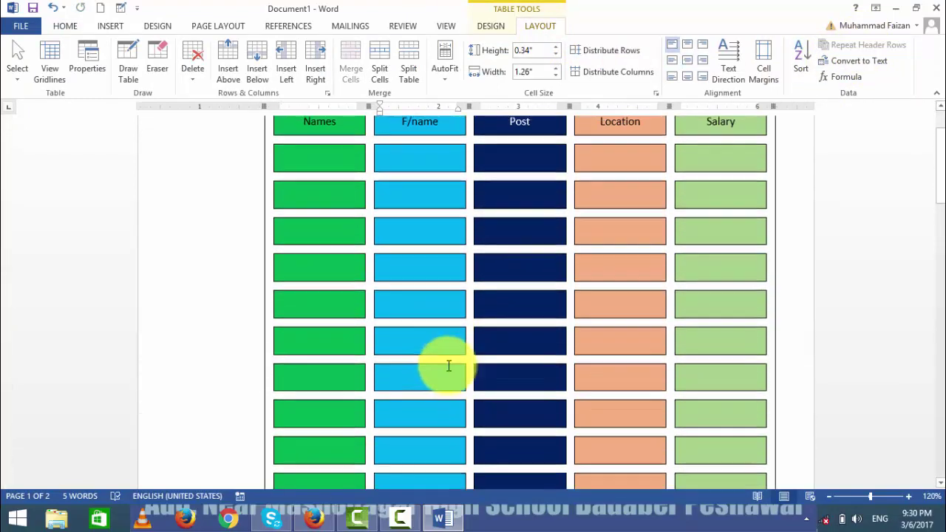
pyautogui.scroll(3, 449, 366)
pyautogui.scroll(3, 448, 333)
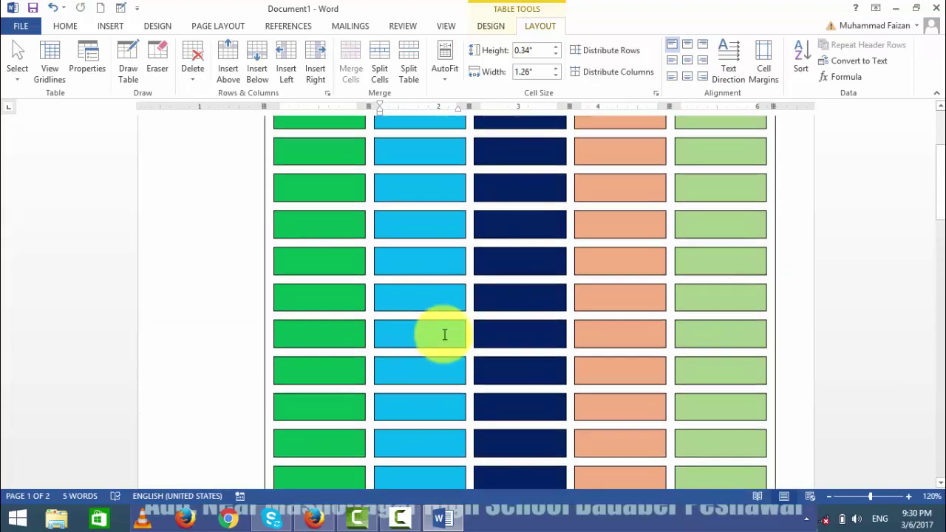
pyautogui.scroll(3, 445, 335)
# - Delete the shaded table and insert a new 5-column, 20-row table
pyautogui.hotkey('ctrl', 'a')
pyautogui.press('Delete')
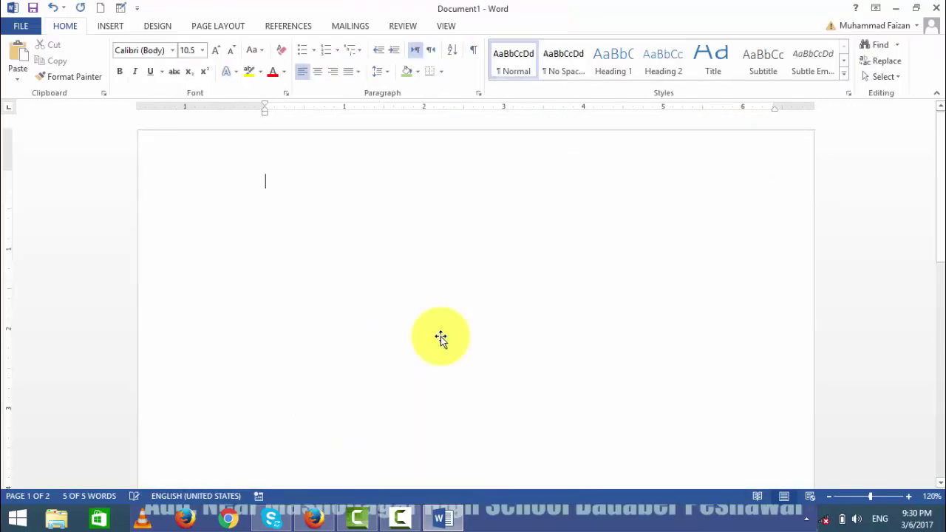
pyautogui.click(110, 26)
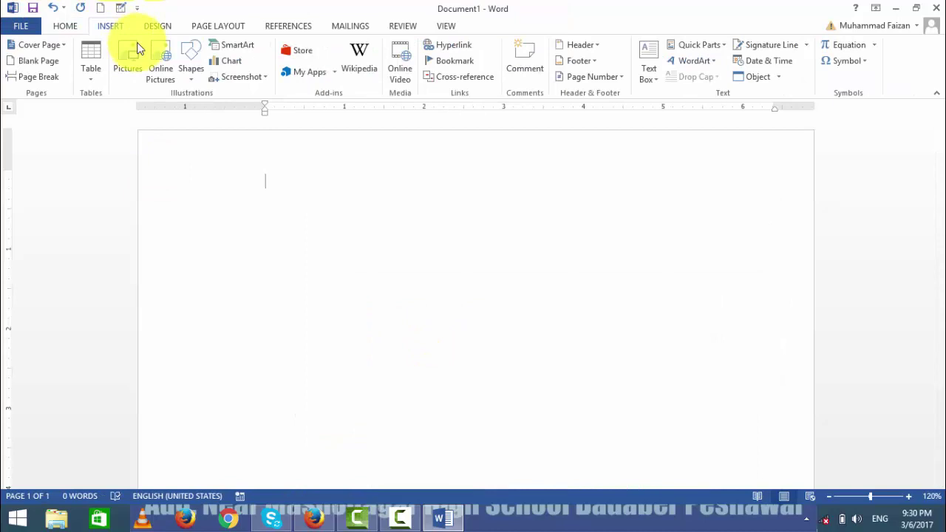
pyautogui.click(91, 74)
pyautogui.click(145, 220)
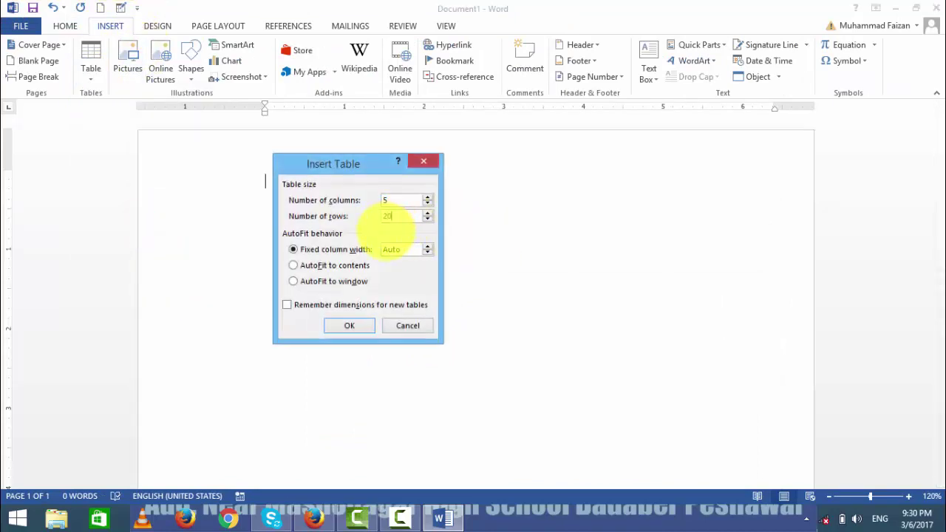
pyautogui.click(354, 326)
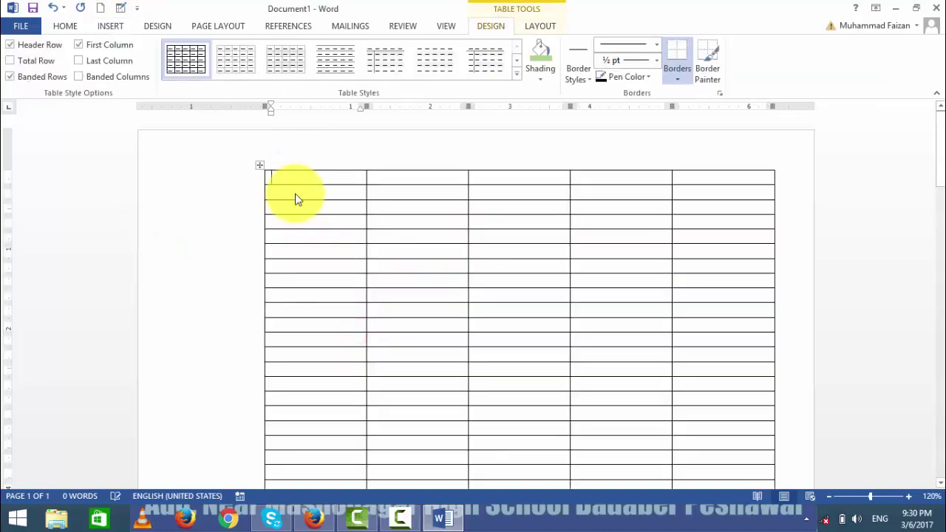
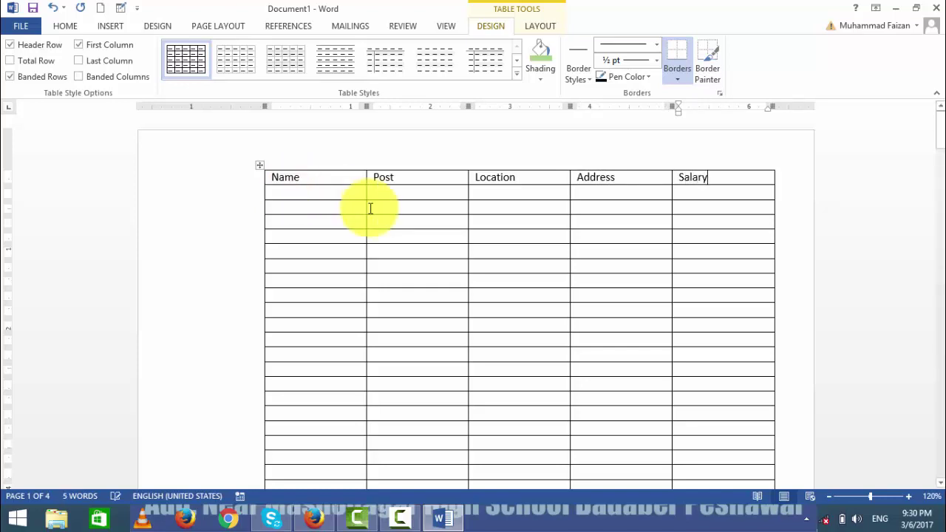
# - Select the header row and enlarge its text to size 18
pyautogui.moveTo(325, 178); pyautogui.dragTo(736, 182)
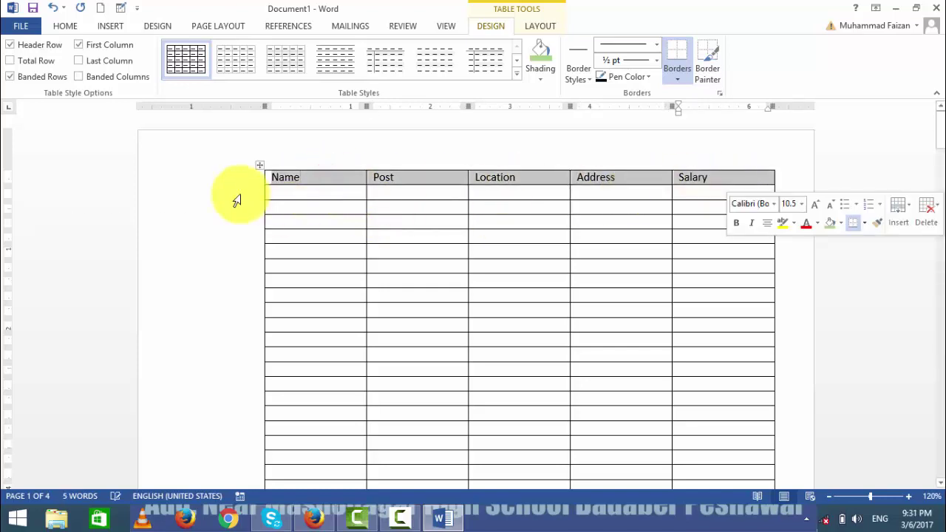
pyautogui.click(266, 191)
pyautogui.click(265, 184)
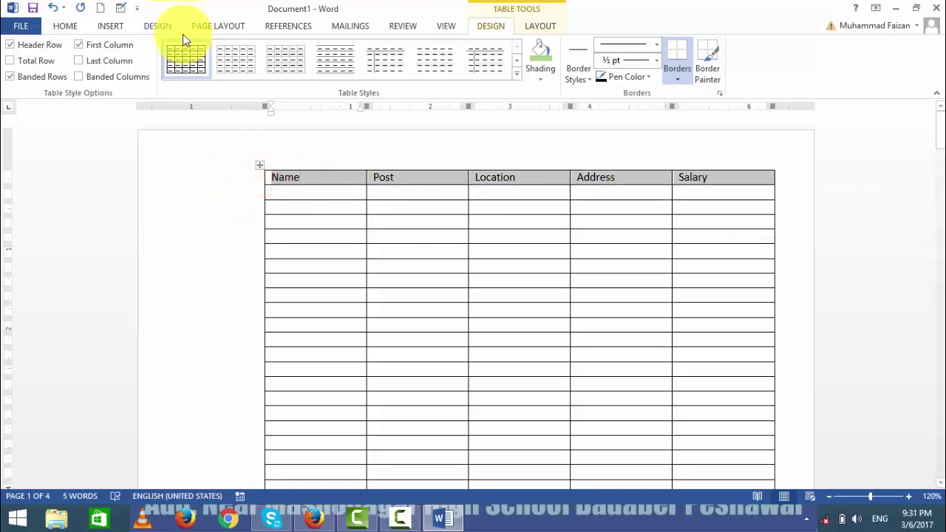
pyautogui.click(110, 26)
pyautogui.click(76, 28)
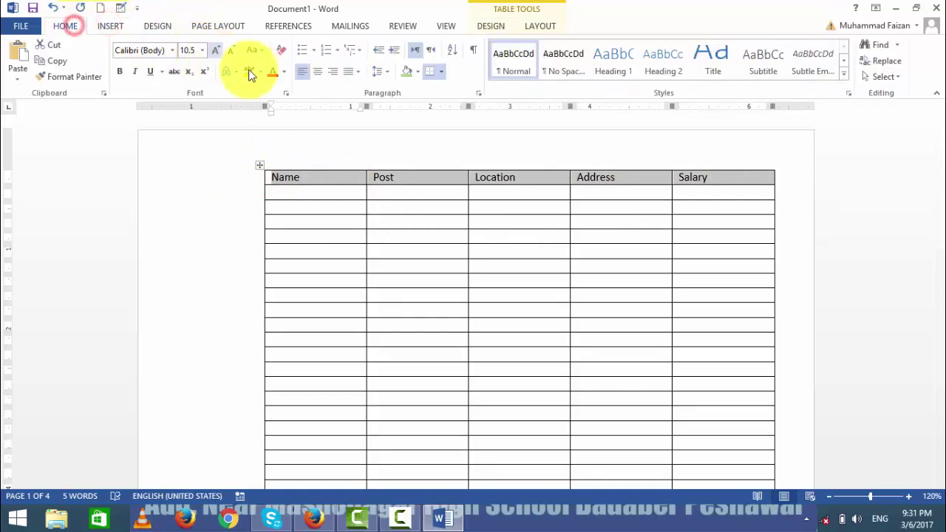
pyautogui.click(214, 47)
pyautogui.click(215, 47)
pyautogui.click(216, 47)
pyautogui.click(215, 48)
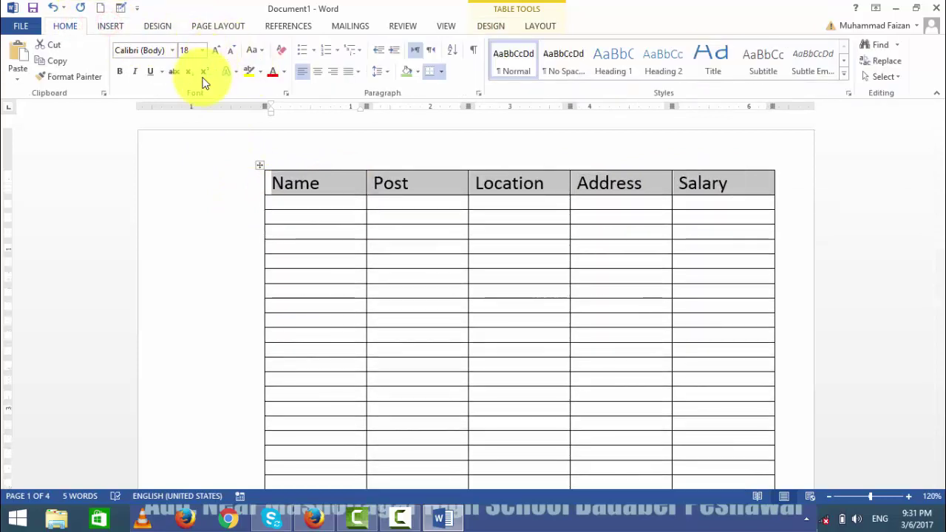
# - Apply green cell shading to the header row, then deselect it
pyautogui.click(261, 70)
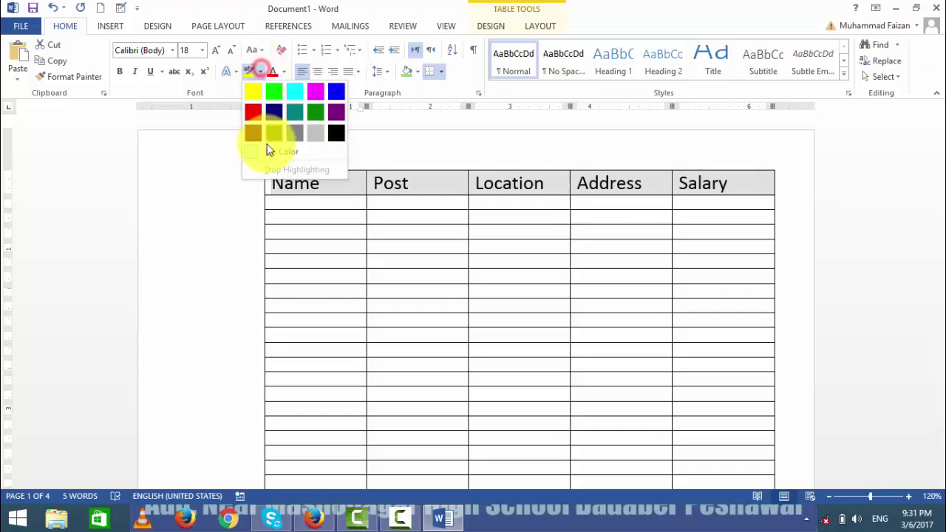
pyautogui.click(315, 132)
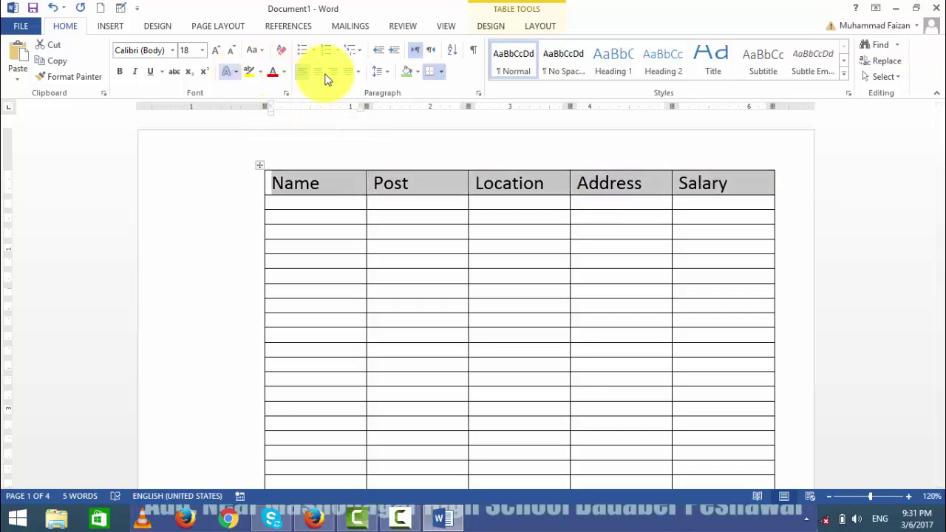
pyautogui.click(417, 72)
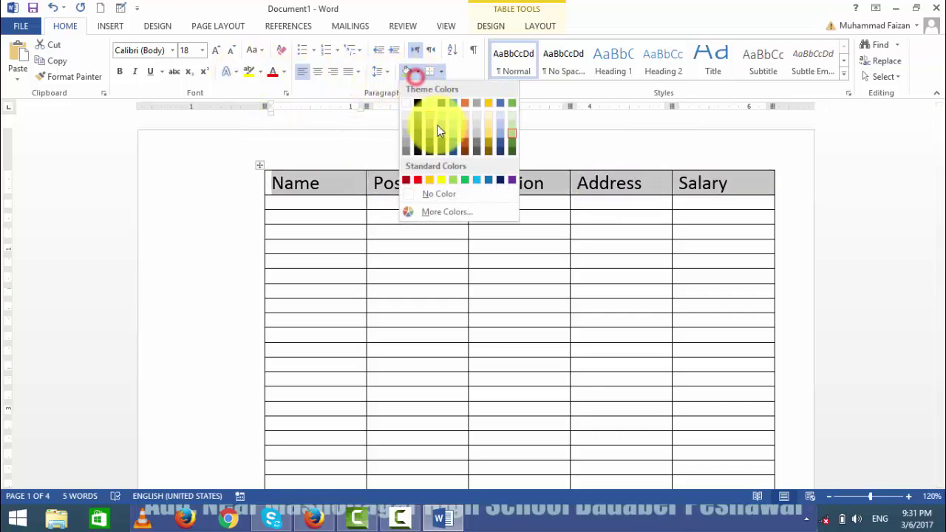
pyautogui.click(512, 140)
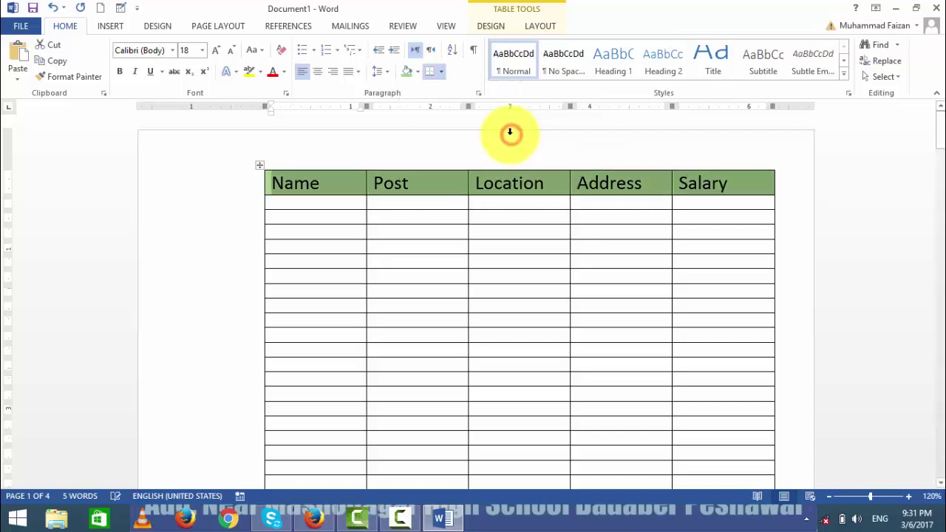
pyautogui.rightClick(468, 213)
pyautogui.click(306, 188)
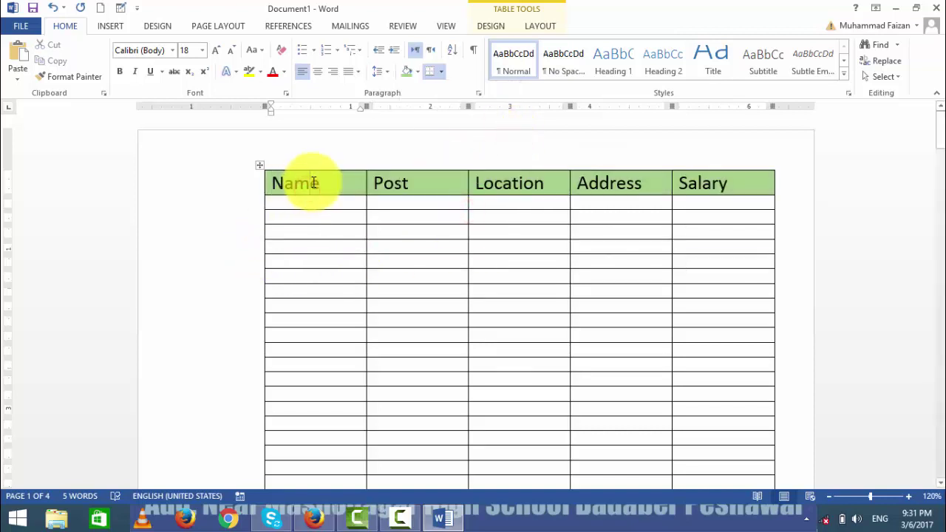
# - Select the header row and turn on Repeat Header Rows
pyautogui.moveTo(313, 182); pyautogui.dragTo(673, 185)
pyautogui.scroll(-5, 431, 334)
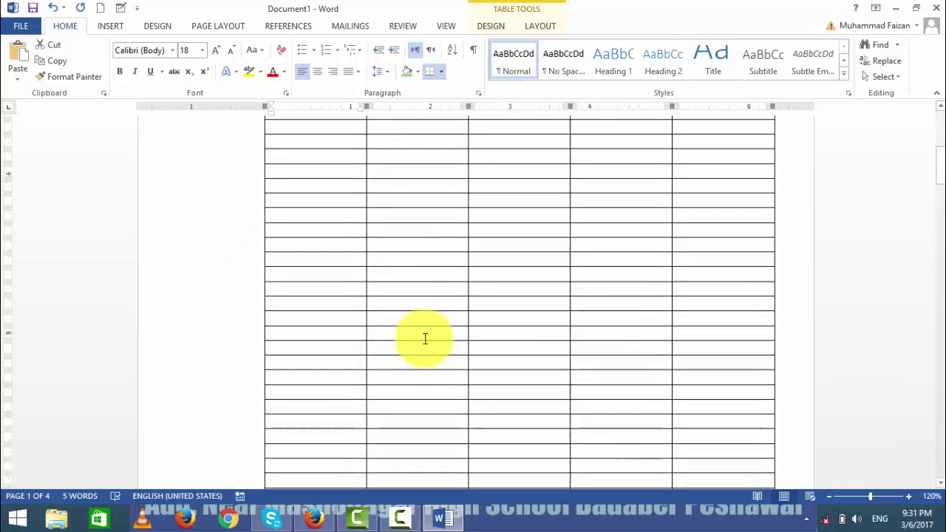
pyautogui.scroll(-3, 425, 336)
pyautogui.scroll(-5, 414, 303)
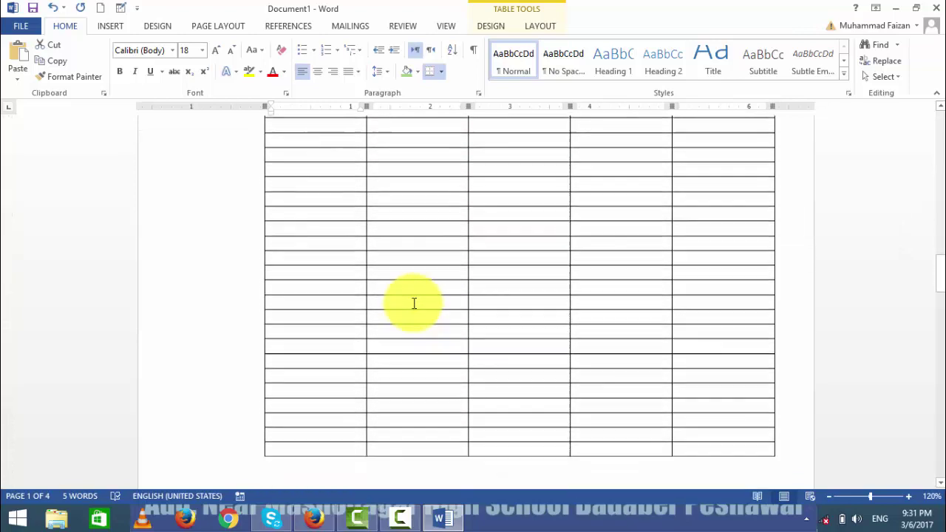
pyautogui.scroll(-5, 414, 303)
pyautogui.scroll(-5, 414, 303)
pyautogui.scroll(-5, 414, 302)
pyautogui.scroll(-5, 408, 300)
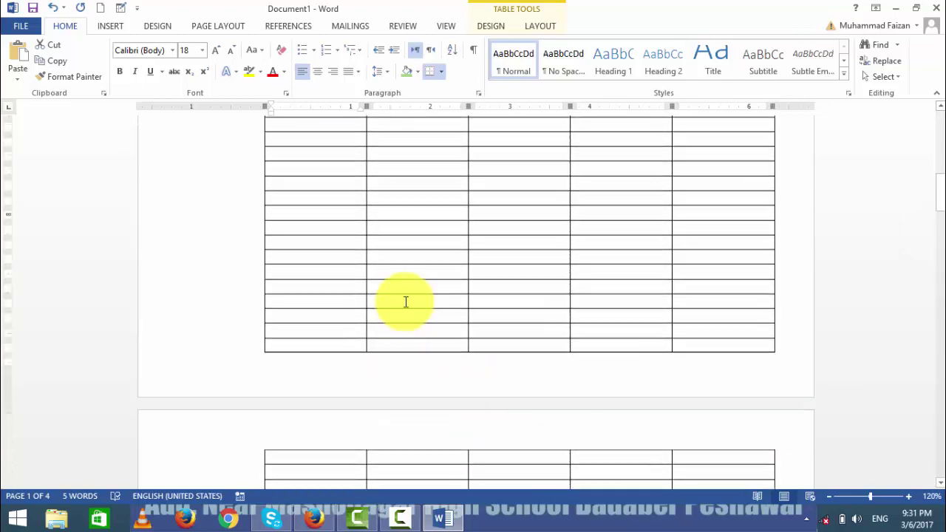
pyautogui.scroll(10, 405, 301)
pyautogui.scroll(10, 395, 298)
pyautogui.click(542, 26)
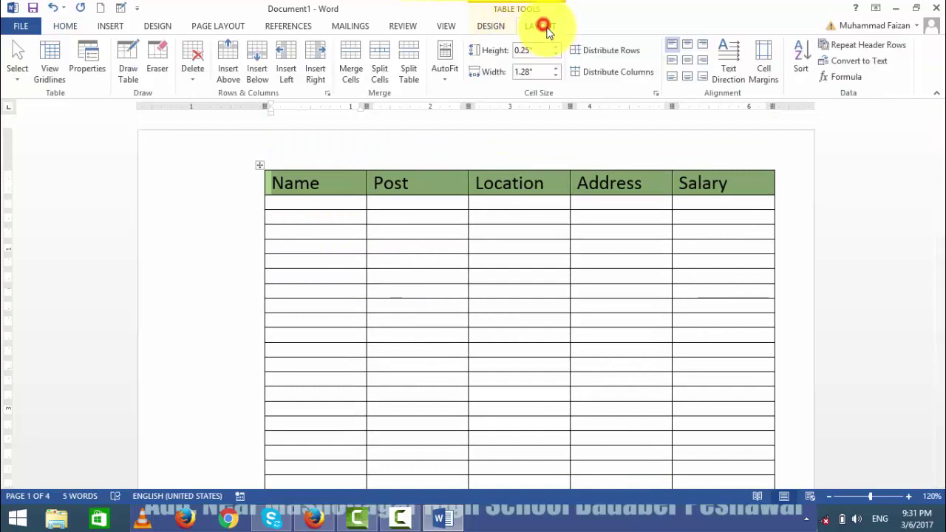
pyautogui.click(861, 45)
# - Scroll through the pages to check the green header repeats at each page top
pyautogui.scroll(-10, 448, 298)
pyautogui.scroll(-10, 448, 296)
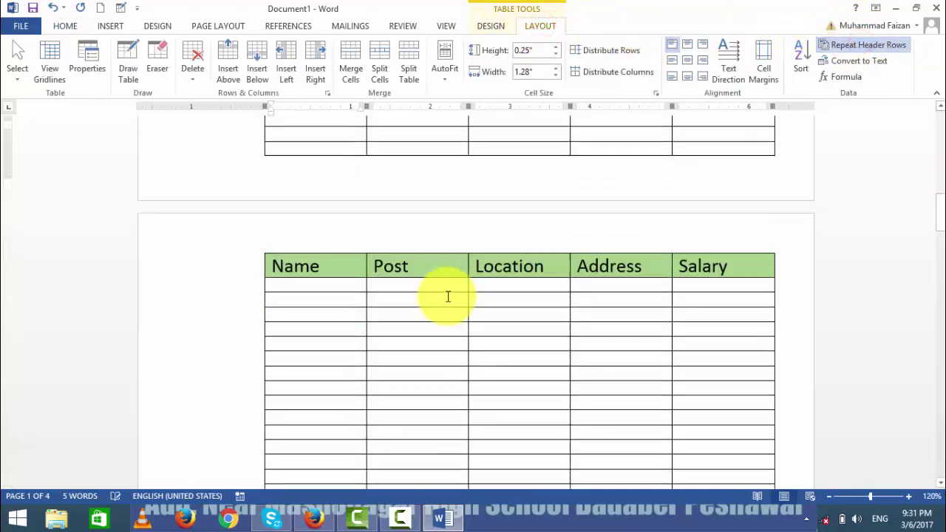
pyautogui.scroll(-1, 448, 296)
pyautogui.moveTo(377, 259); pyautogui.dragTo(648, 259)
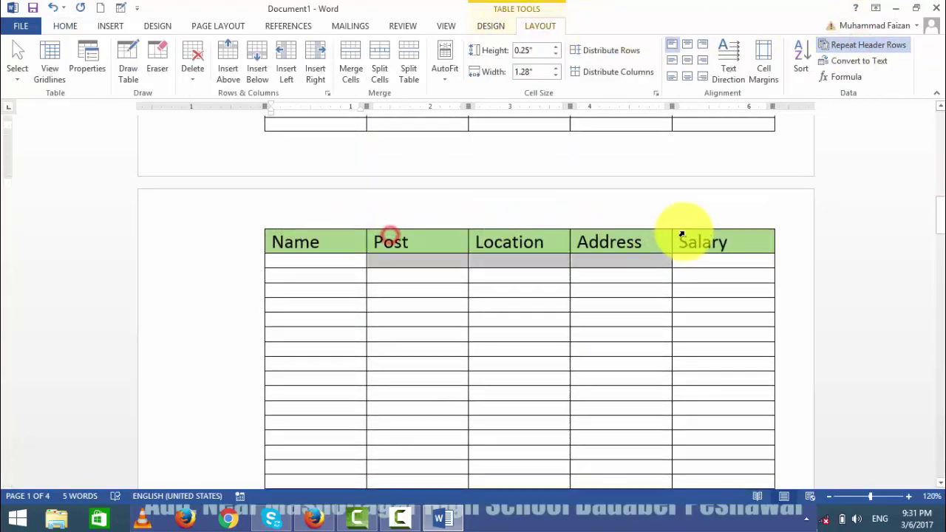
pyautogui.click(648, 259)
pyautogui.scroll(-3, 515, 288)
pyautogui.scroll(3, 515, 284)
pyautogui.scroll(-3, 511, 273)
pyautogui.scroll(3, 512, 274)
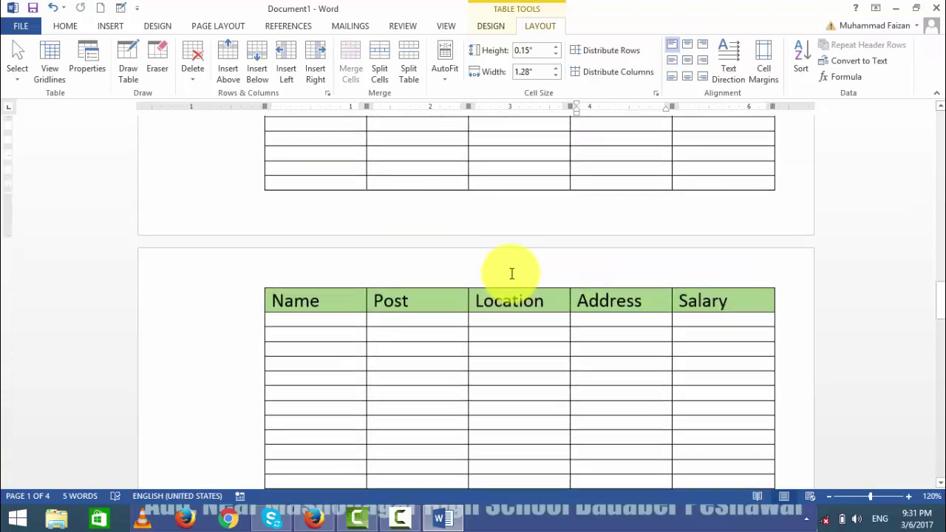
pyautogui.scroll(-3, 511, 274)
pyautogui.scroll(3, 560, 334)
pyautogui.scroll(-3, 559, 333)
pyautogui.scroll(6, 560, 331)
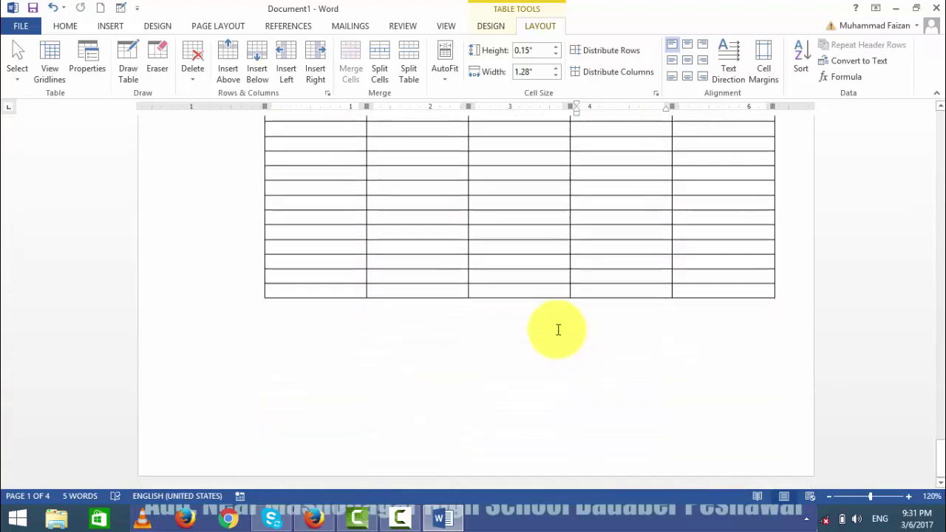
pyautogui.scroll(-10, 558, 330)
pyautogui.scroll(-10, 638, 304)
pyautogui.scroll(-10, 741, 421)
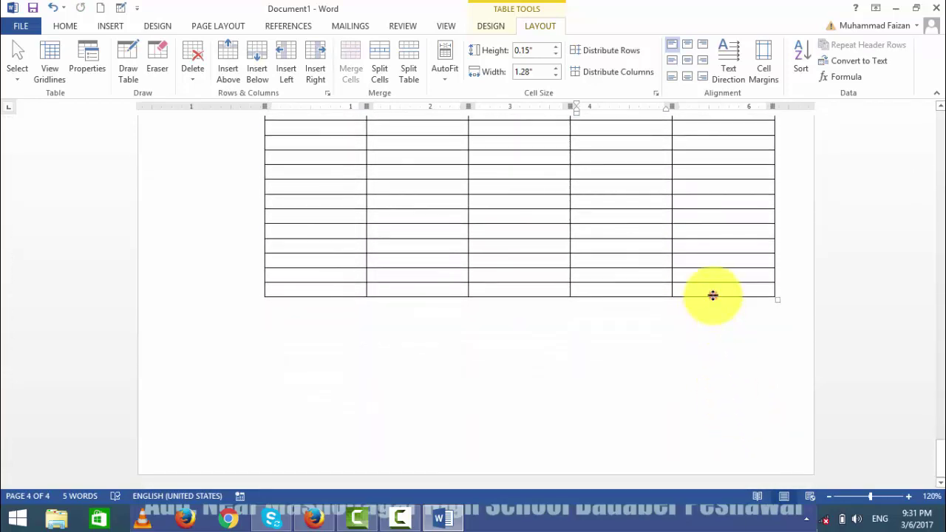
pyautogui.scroll(15, 712, 296)
pyautogui.scroll(3, 708, 274)
pyautogui.scroll(-3, 697, 320)
pyautogui.scroll(-3, 707, 352)
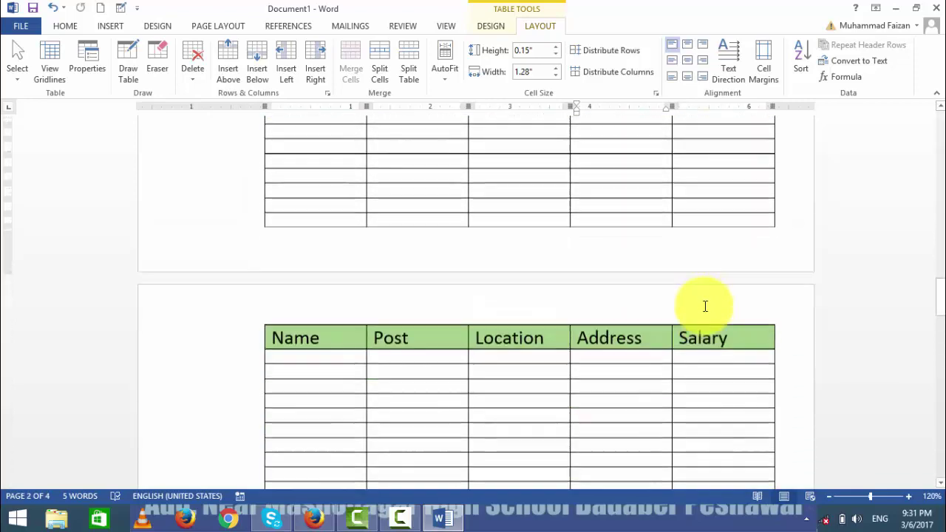
pyautogui.scroll(-5, 705, 306)
pyautogui.scroll(-10, 709, 348)
pyautogui.scroll(3, 816, 423)
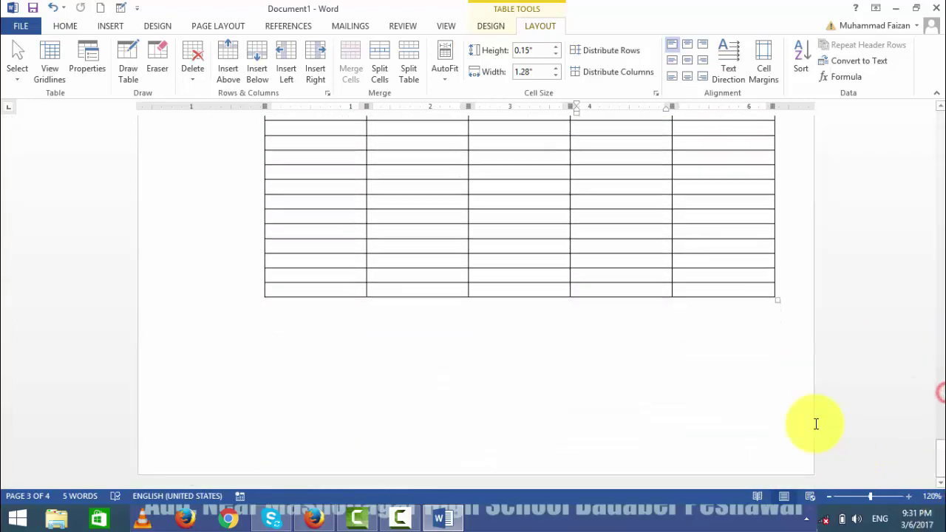
# - Add seven empty rows from the table's last cell so the table reaches page five
pyautogui.click(737, 292)
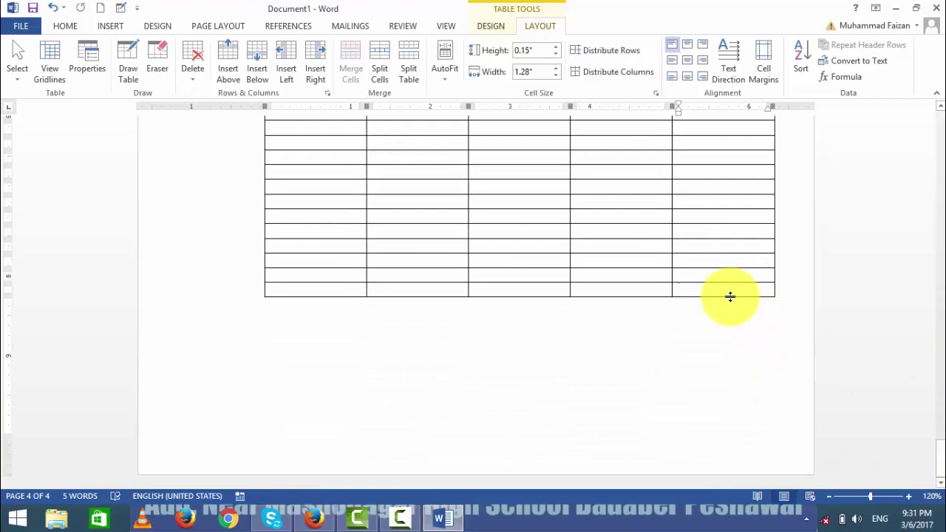
pyautogui.press('Tab')
pyautogui.press('Tab')
pyautogui.press('Tab')
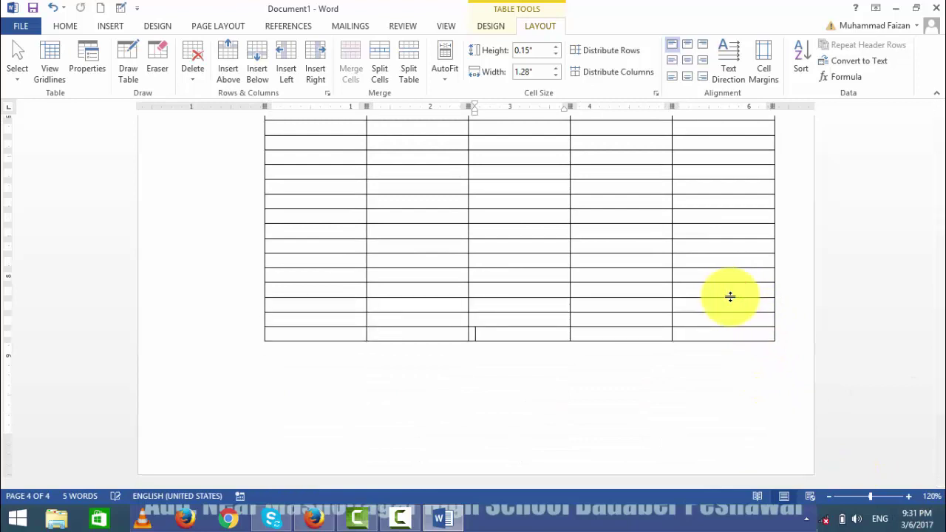
pyautogui.press('Tab')
pyautogui.press('Tab')
pyautogui.press('Tab')
pyautogui.press('Tab')
pyautogui.press('Tab')
pyautogui.press('Tab')
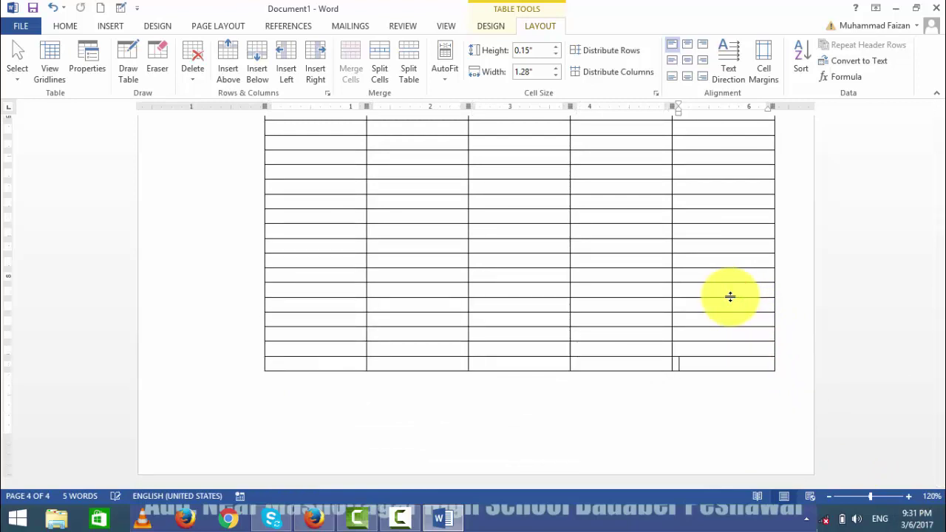
pyautogui.press('Tab')
pyautogui.press('Tab')
pyautogui.press('Tab')
pyautogui.press('Tab')
pyautogui.press('Tab')
pyautogui.press('Tab')
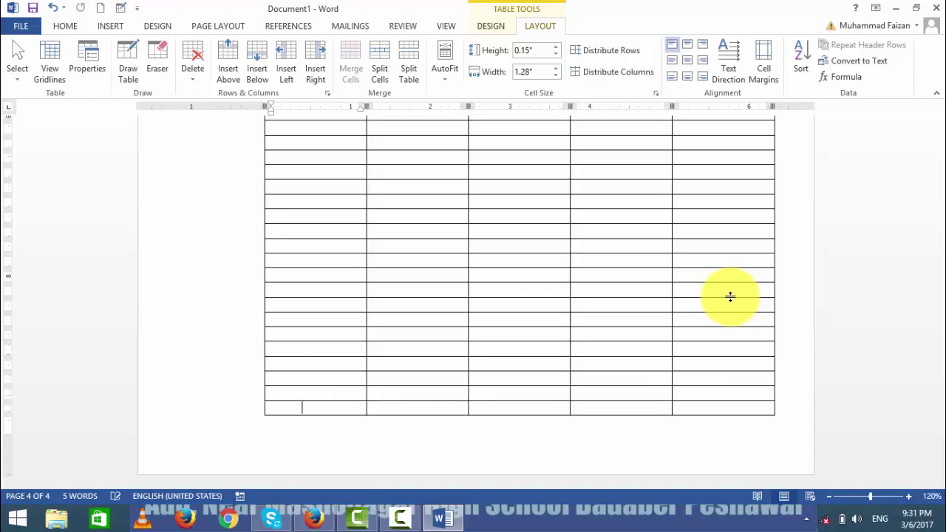
pyautogui.press('Tab')
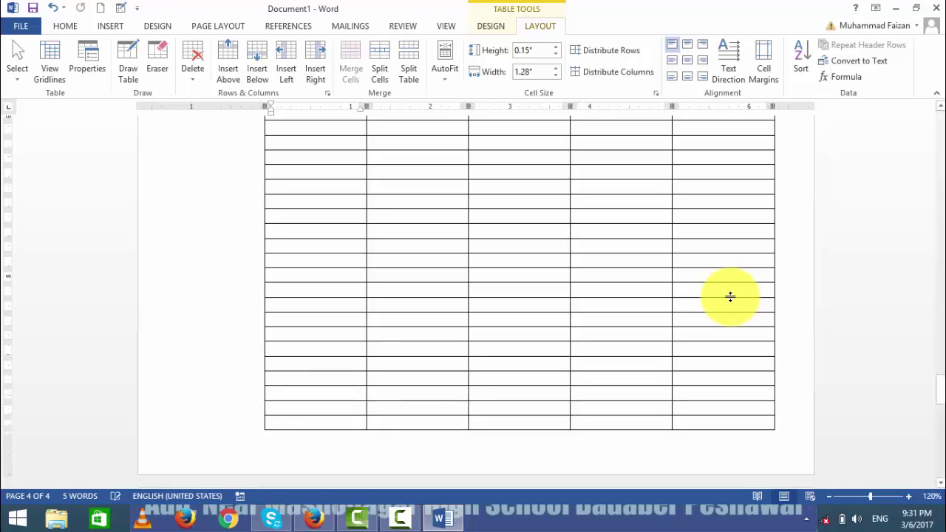
pyautogui.press('Tab')
pyautogui.press('Tab')
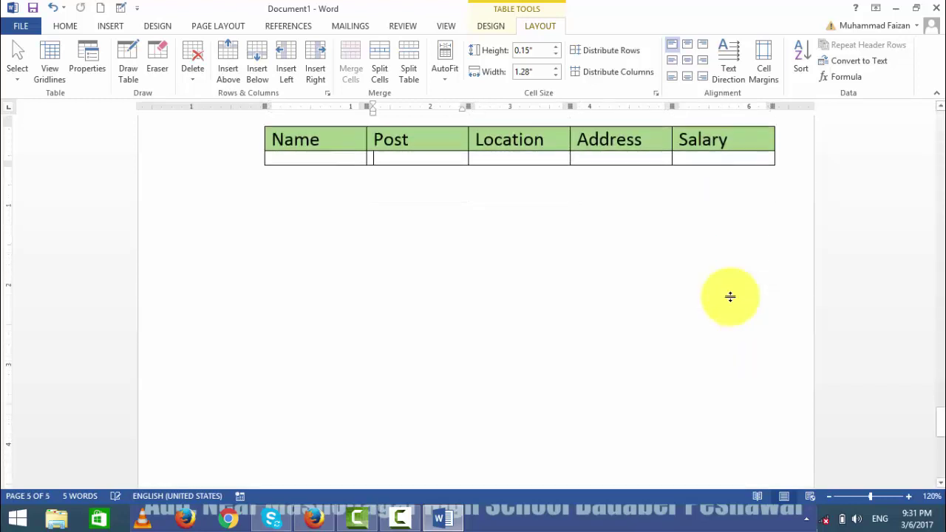
pyautogui.press('Tab')
pyautogui.press('Tab')
pyautogui.press('Tab')
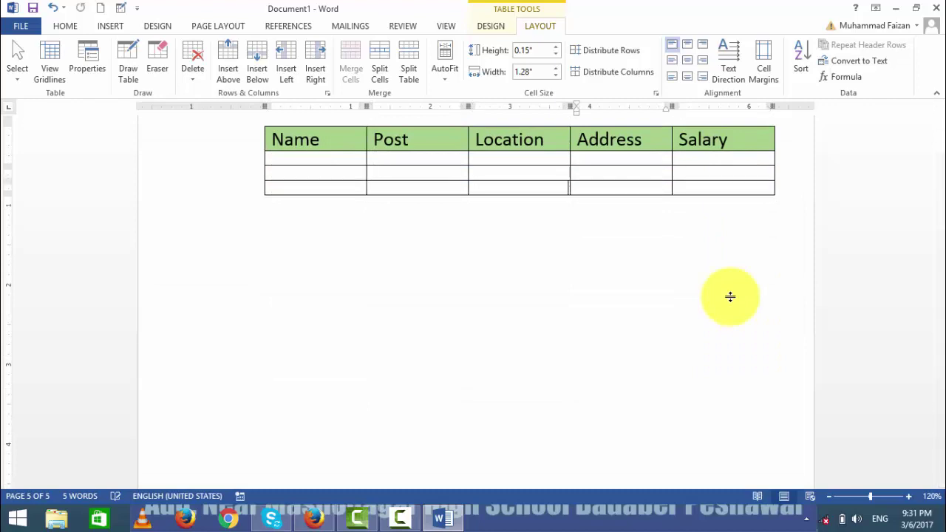
pyautogui.press('Tab')
pyautogui.press('Tab')
pyautogui.scroll(5, 717, 259)
# - Return to page one and select the Name, Post, Location, Address, Salary header row
pyautogui.scroll(5, 813, 133)
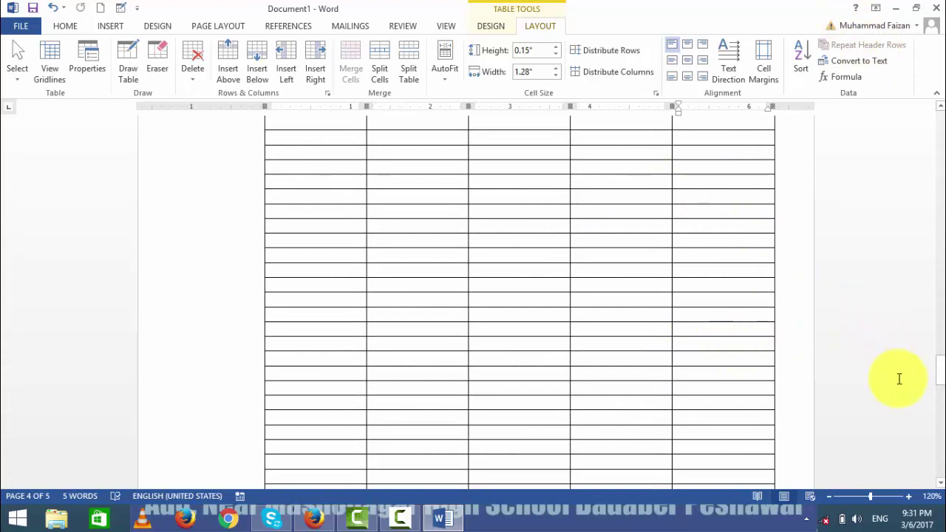
pyautogui.moveTo(940, 390); pyautogui.dragTo(924, 137)
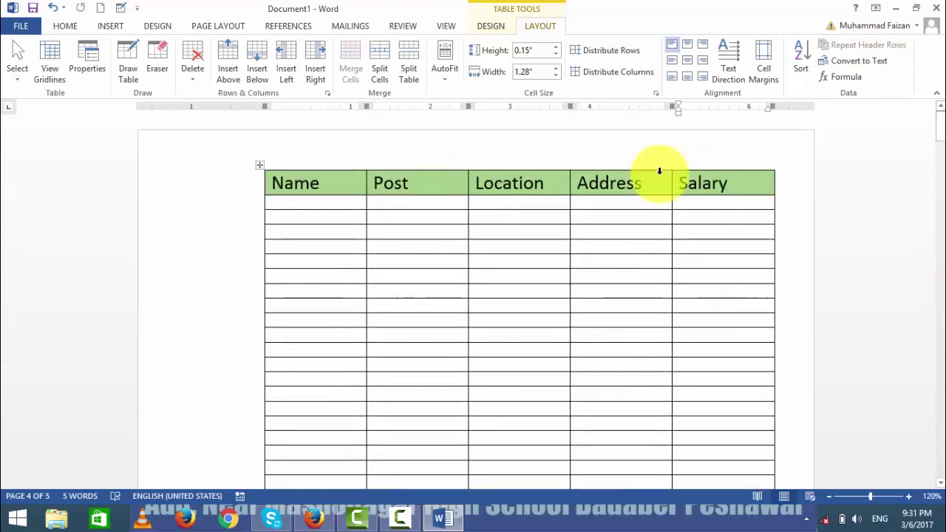
pyautogui.moveTo(326, 179); pyautogui.dragTo(714, 177)
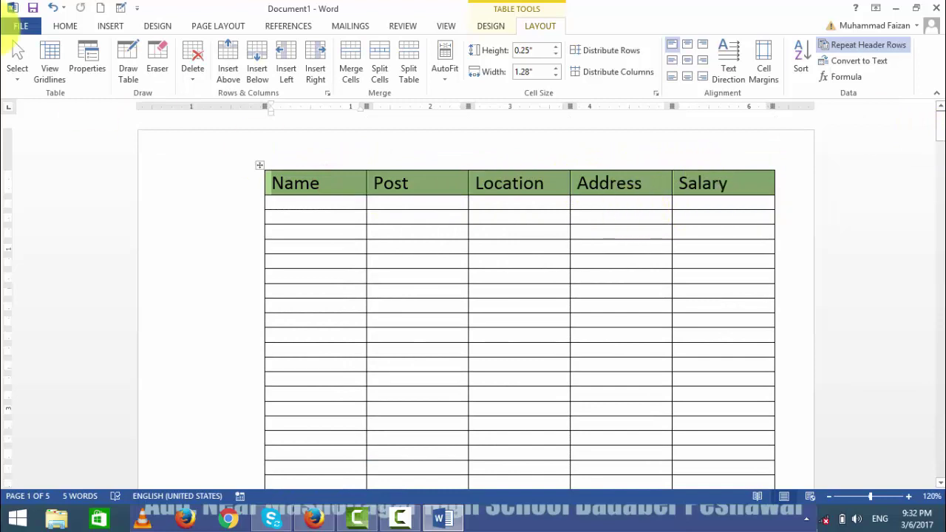
pyautogui.click(112, 26)
pyautogui.click(95, 59)
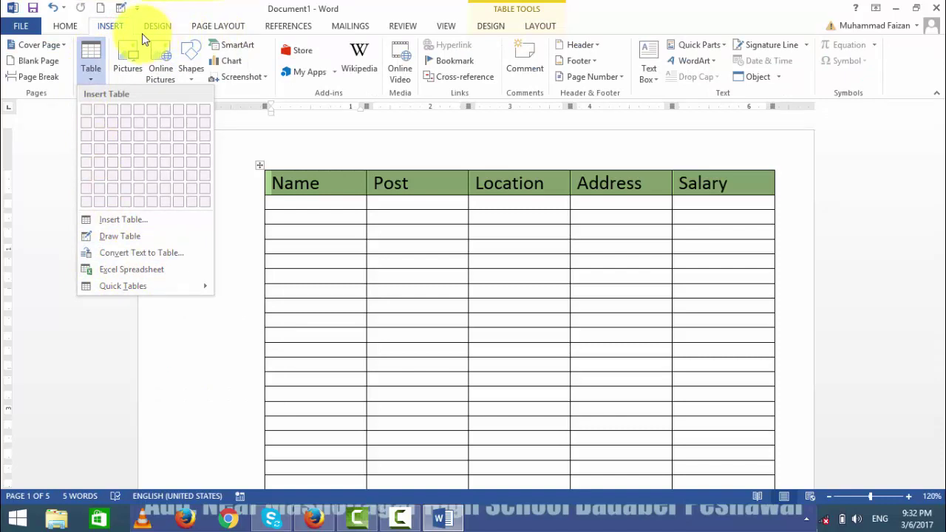
pyautogui.click(523, 24)
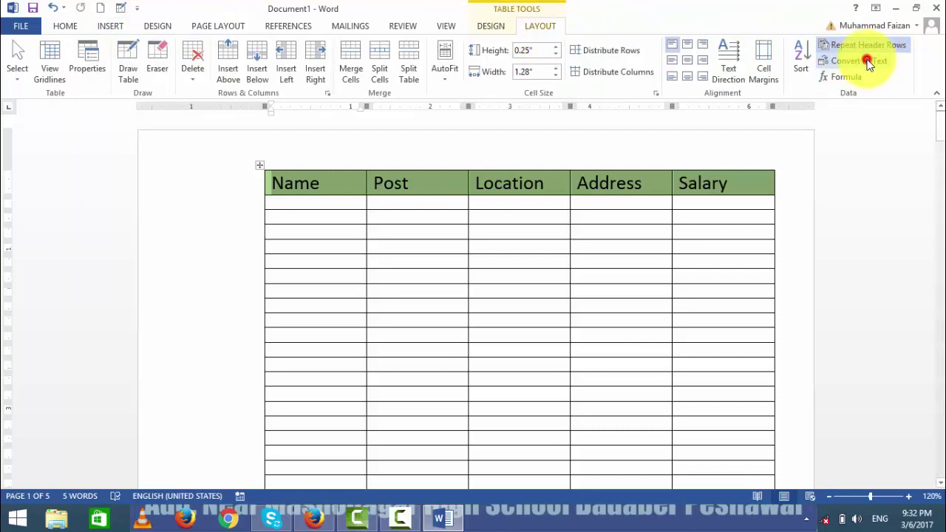
# - Convert the header row to text separated by commas
pyautogui.click(870, 63)
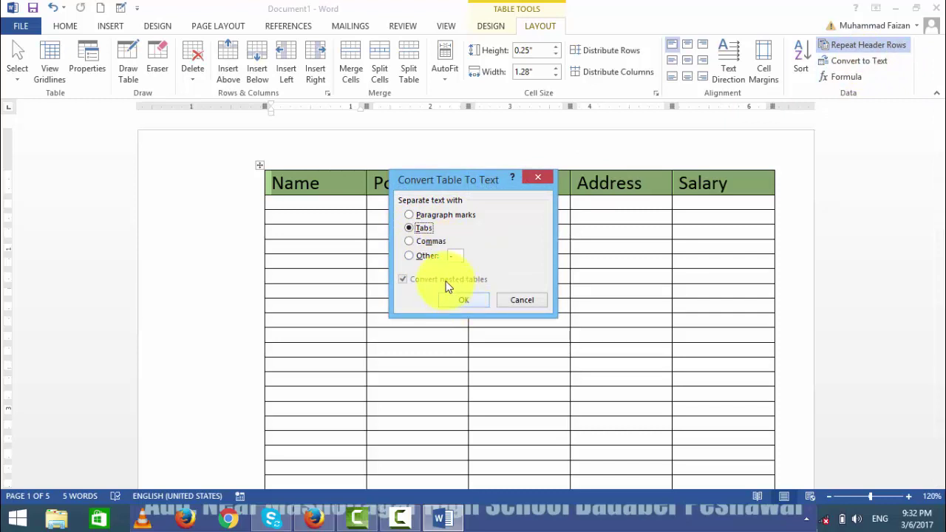
pyautogui.click(417, 256)
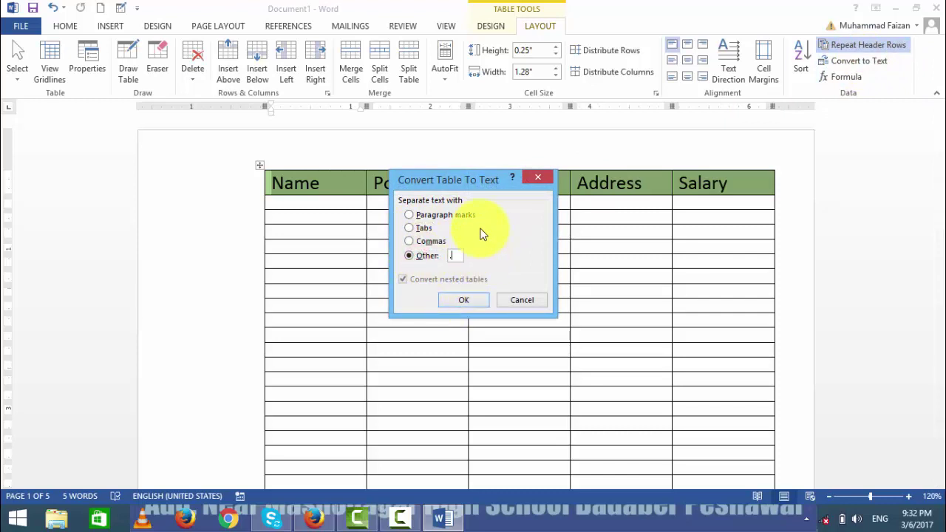
pyautogui.click(420, 241)
pyautogui.click(465, 301)
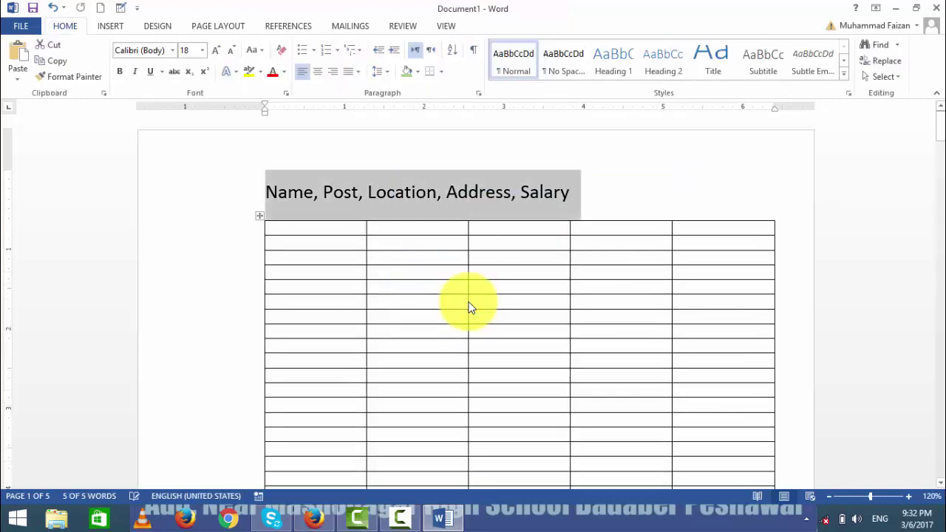
pyautogui.click(323, 193)
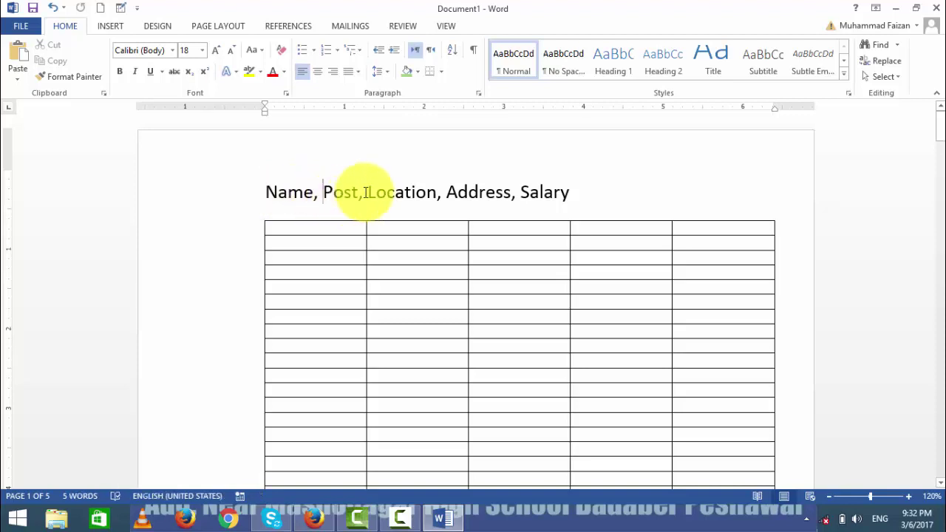
# - Convert the comma-separated header line back into a five-column table row
pyautogui.moveTo(598, 197); pyautogui.dragTo(224, 180)
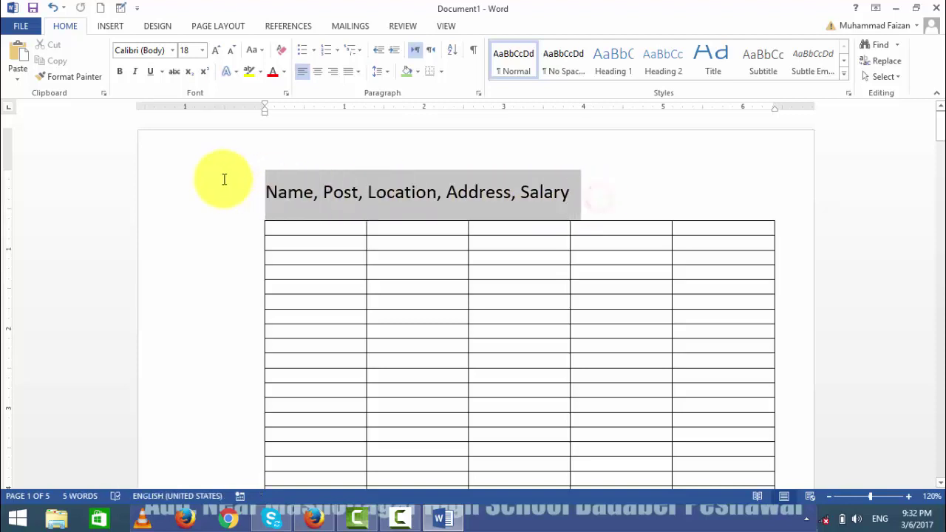
pyautogui.click(105, 26)
pyautogui.click(94, 68)
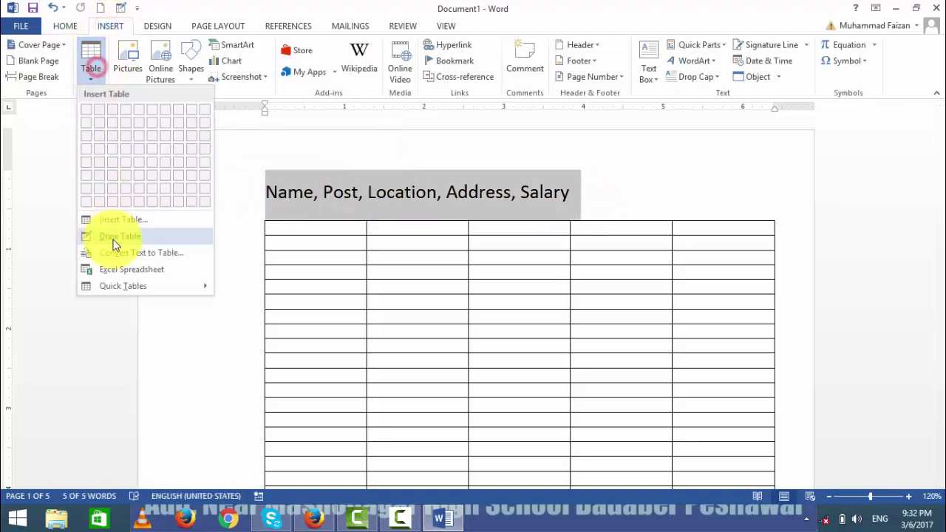
pyautogui.click(121, 256)
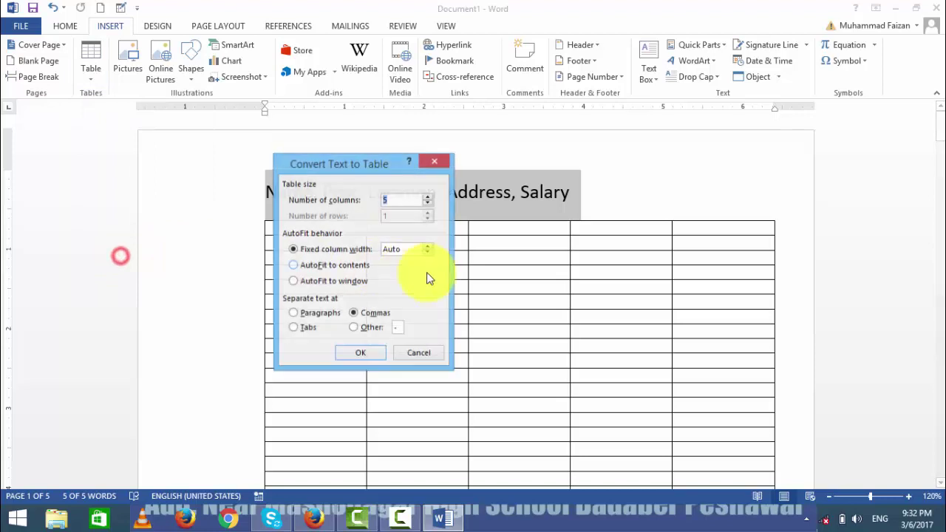
pyautogui.click(360, 355)
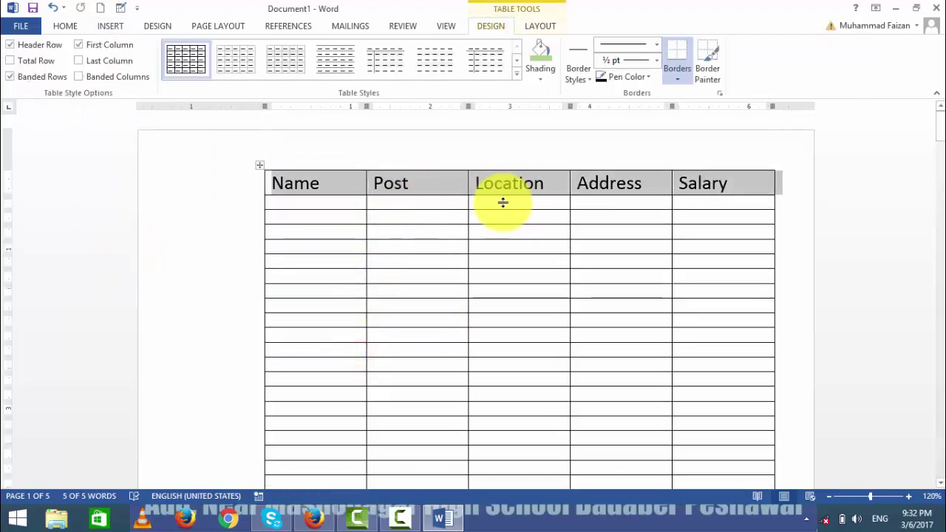
pyautogui.hotkey('ctrl', 'z')
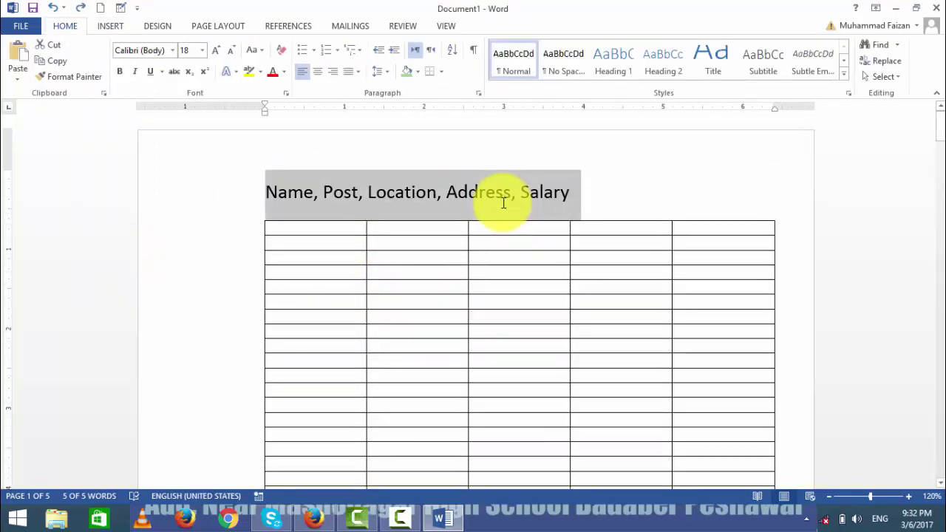
pyautogui.hotkey('ctrl', 'y')
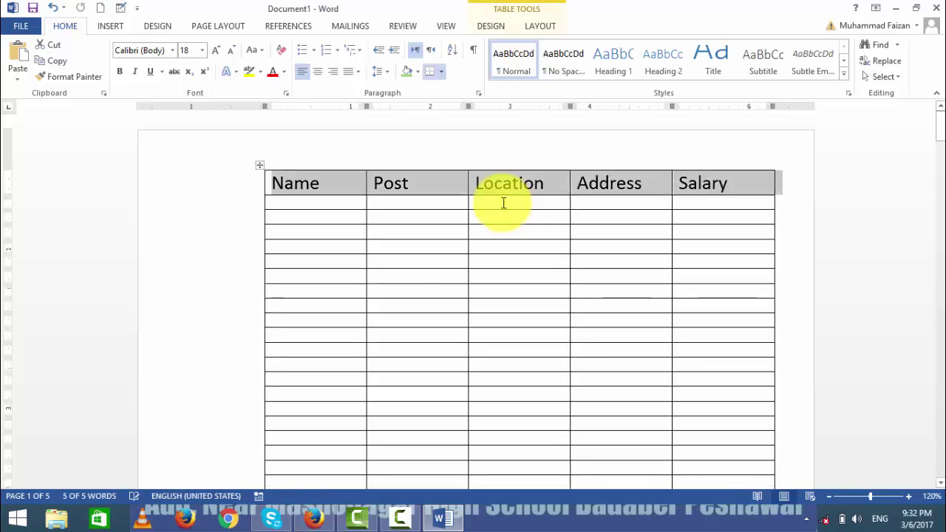
pyautogui.click(534, 24)
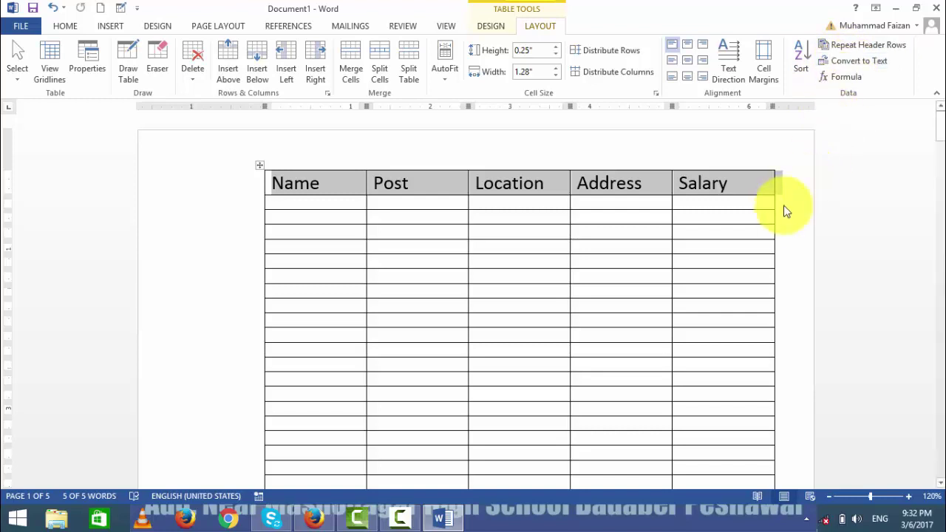
# - Insert a formula in the empty Salary cell, giving 13736
pyautogui.click(754, 224)
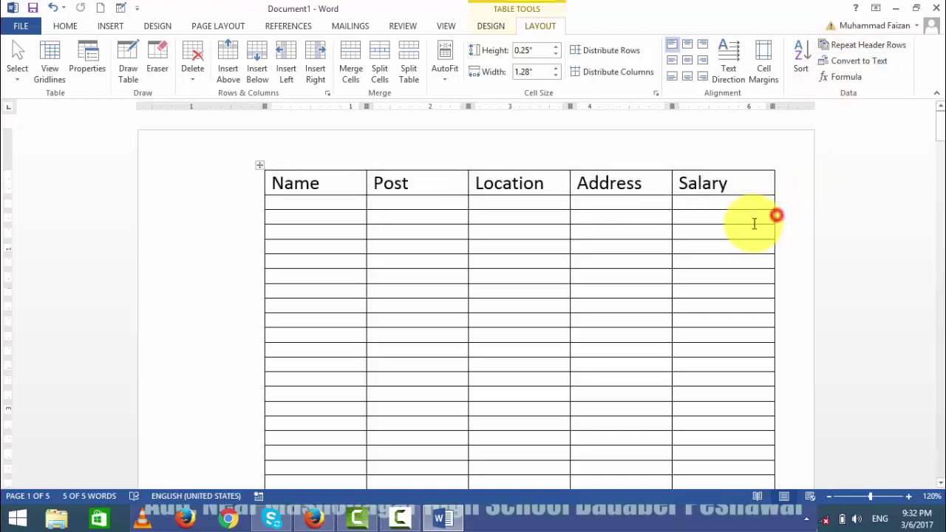
pyautogui.click(852, 80)
pyautogui.write('=3434*4')
pyautogui.moveTo(599, 271)
pyautogui.mouseDown()
pyautogui.moveTo(384, 193)
pyautogui.moveTo(392, 161)
pyautogui.mouseUp()
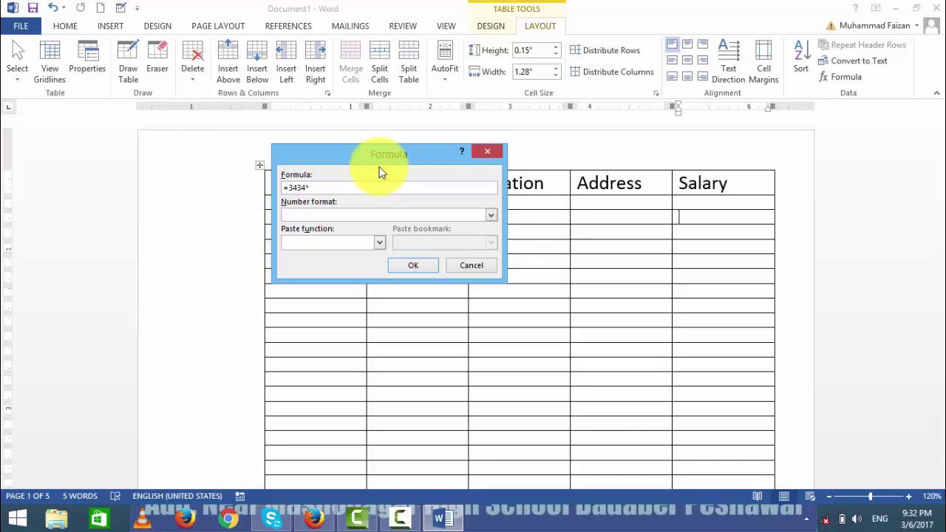
pyautogui.press('Return')
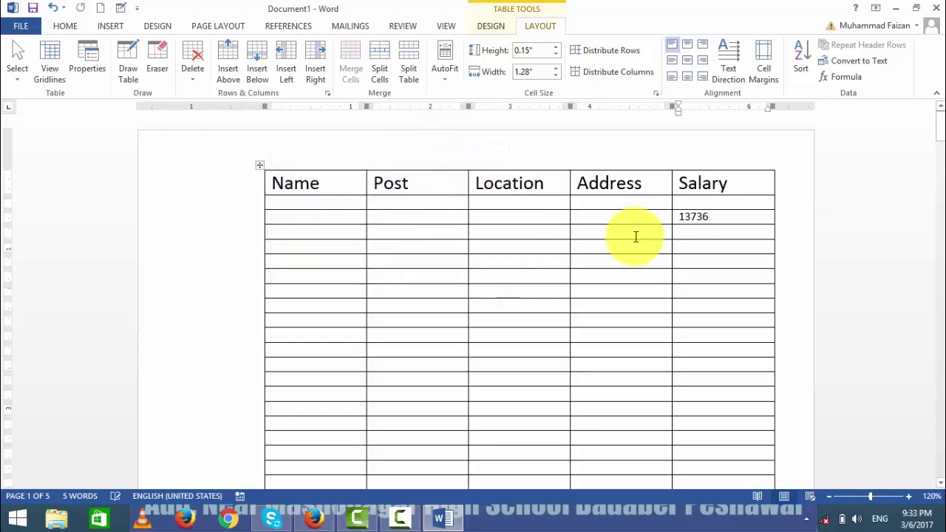
# - Insert the formula =10*10 in the next row's Address cell, giving 100
pyautogui.click(732, 218)
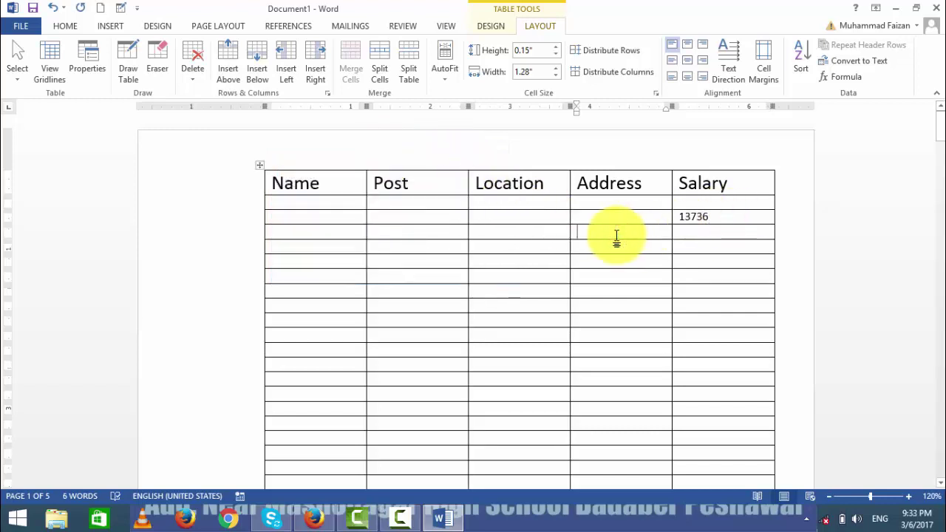
pyautogui.click(816, 86)
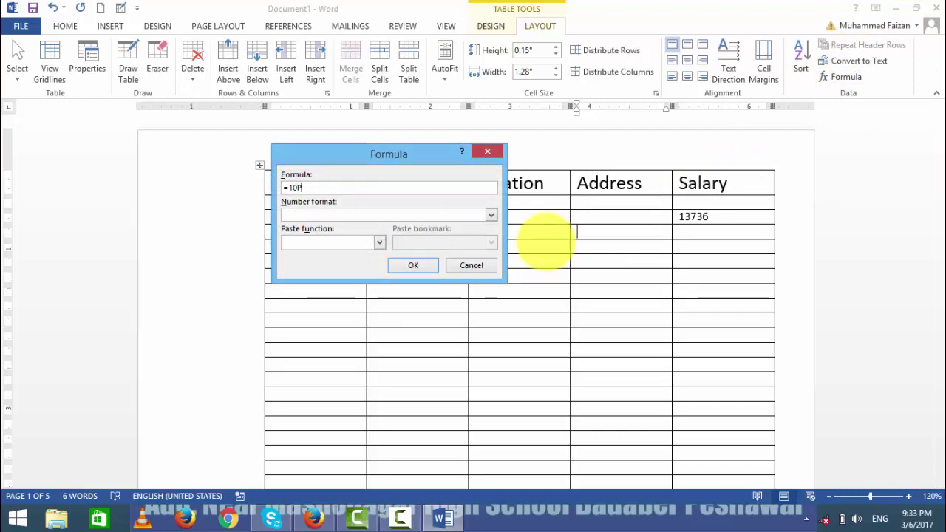
pyautogui.write('10')
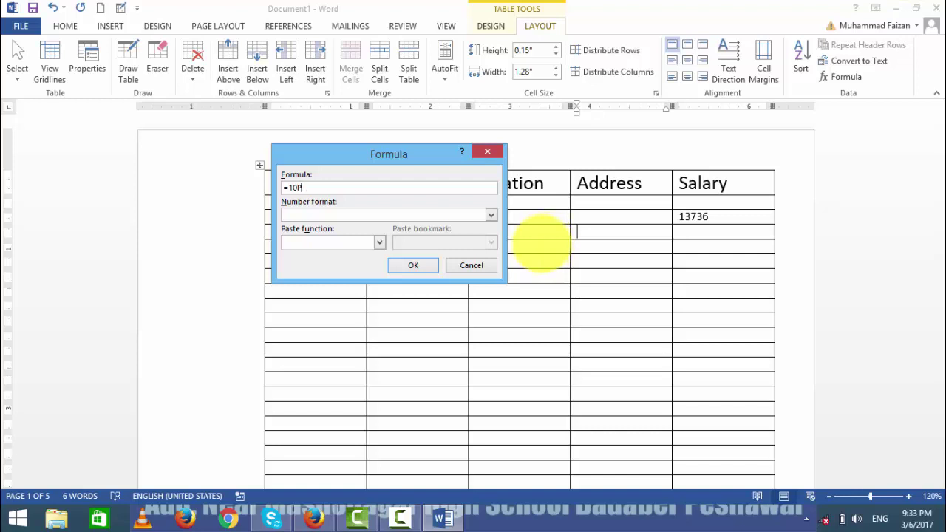
pyautogui.press('BackSpace')
pyautogui.write('*2')
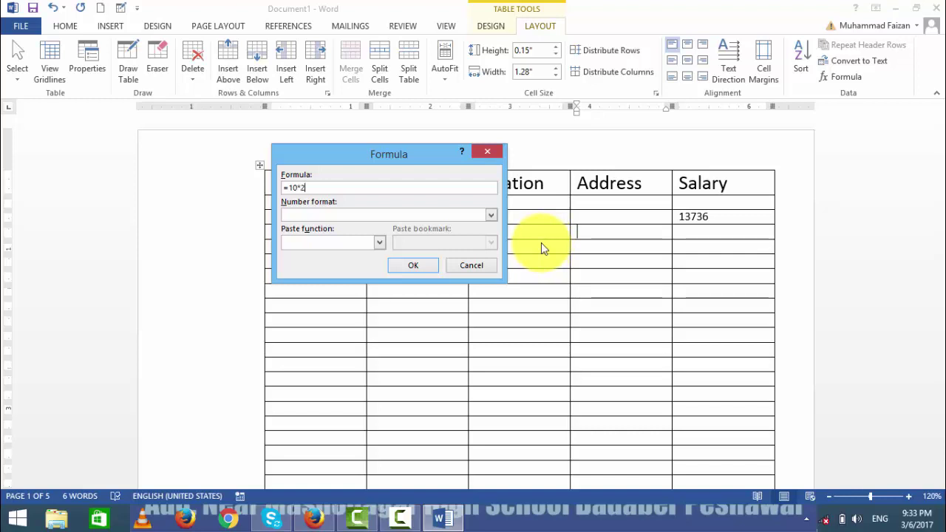
pyautogui.press('BackSpace')
pyautogui.write('0')
pyautogui.press('Return')
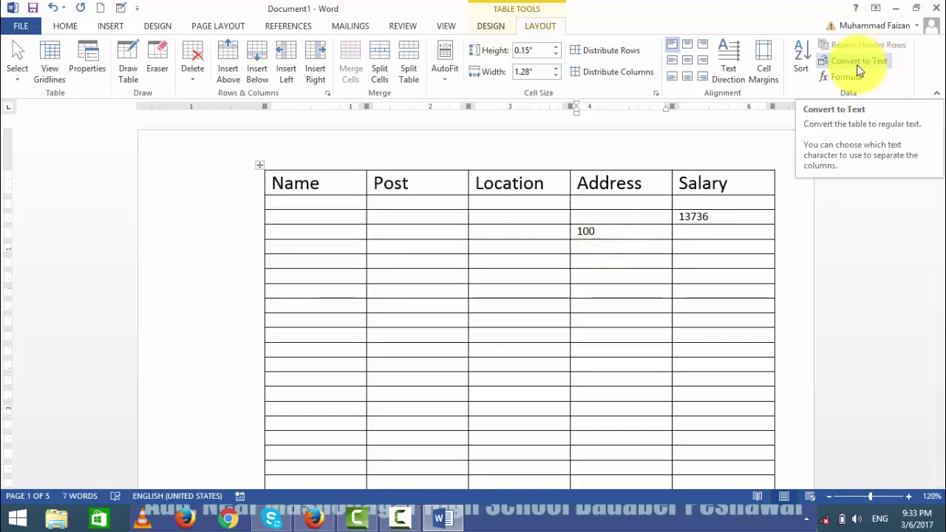
# - Show the Table options list on the Insert tab
pyautogui.click(490, 26)
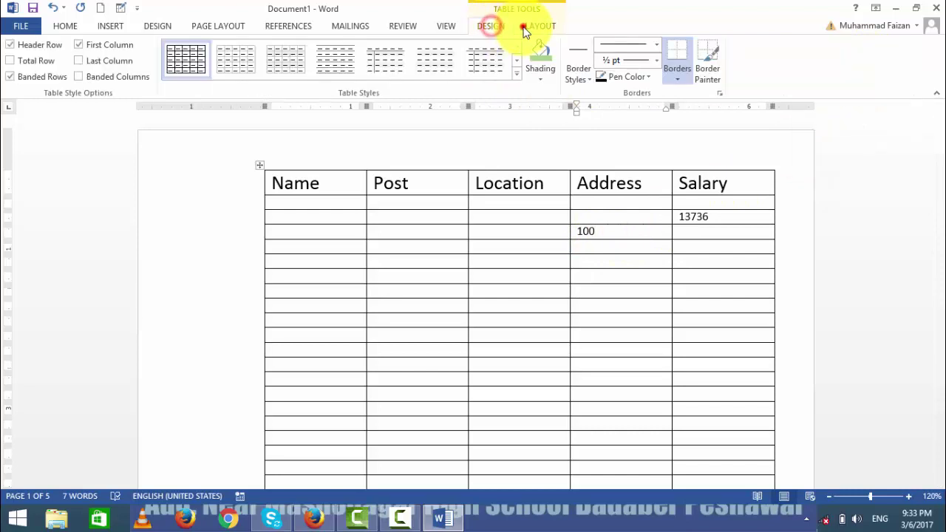
pyautogui.click(524, 27)
pyautogui.click(109, 26)
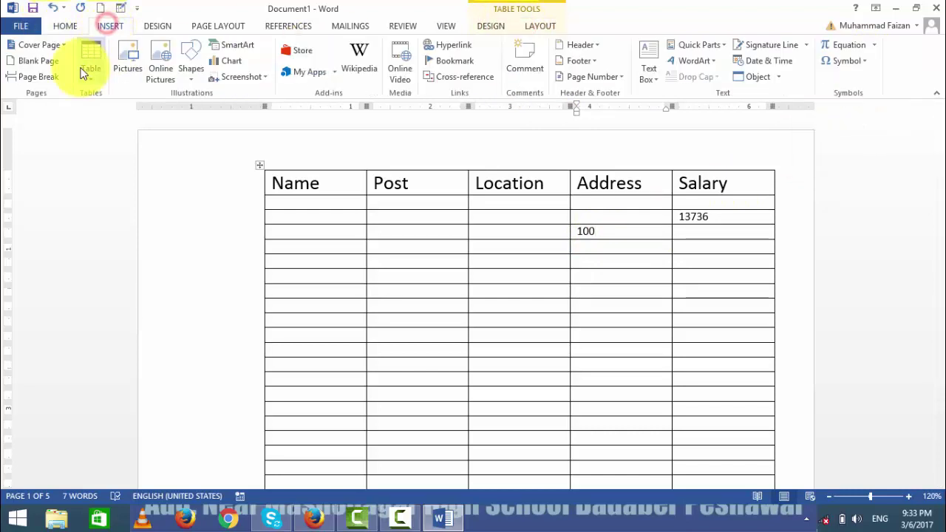
pyautogui.click(83, 71)
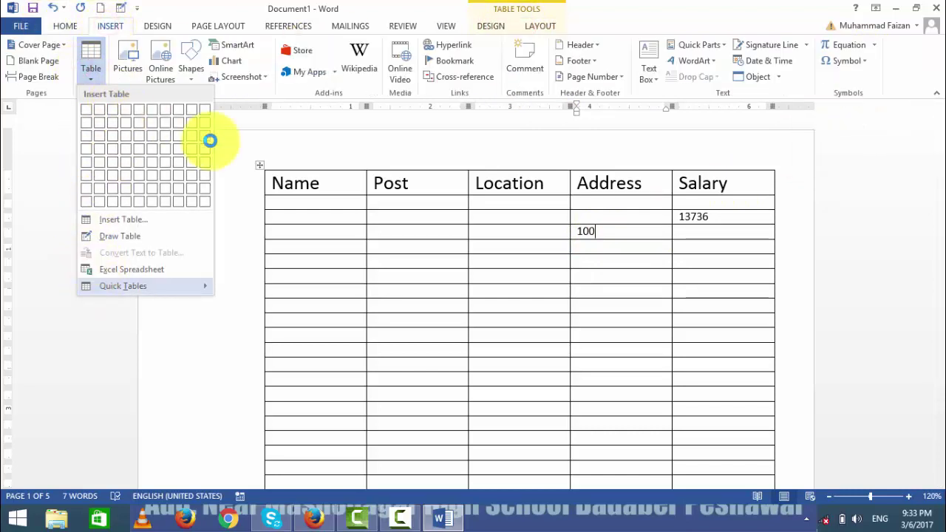